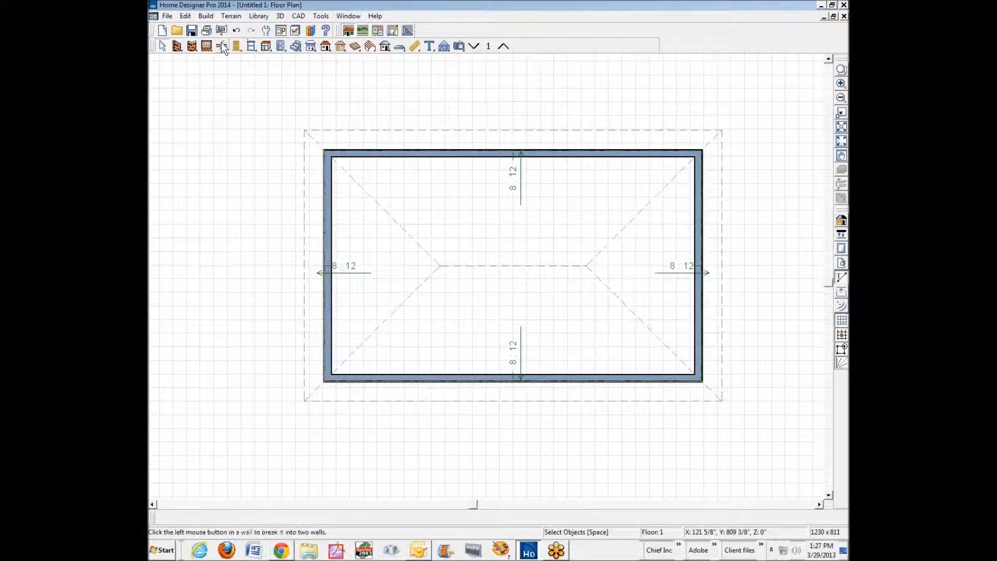
Open the Build Roof settings and accept them
{"action": "left_click", "coordinate": [325, 46]}
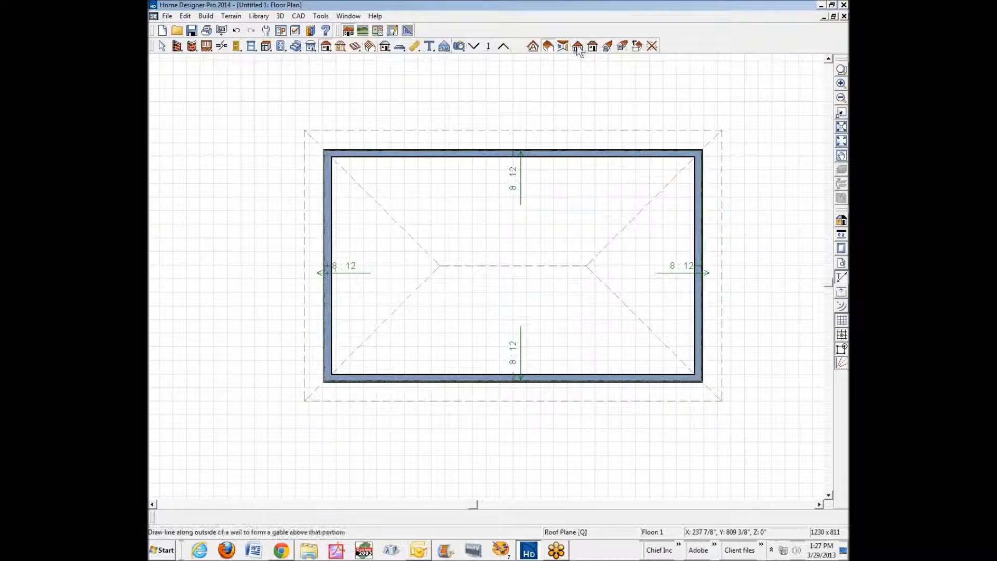
{"action": "left_click", "coordinate": [327, 47]}
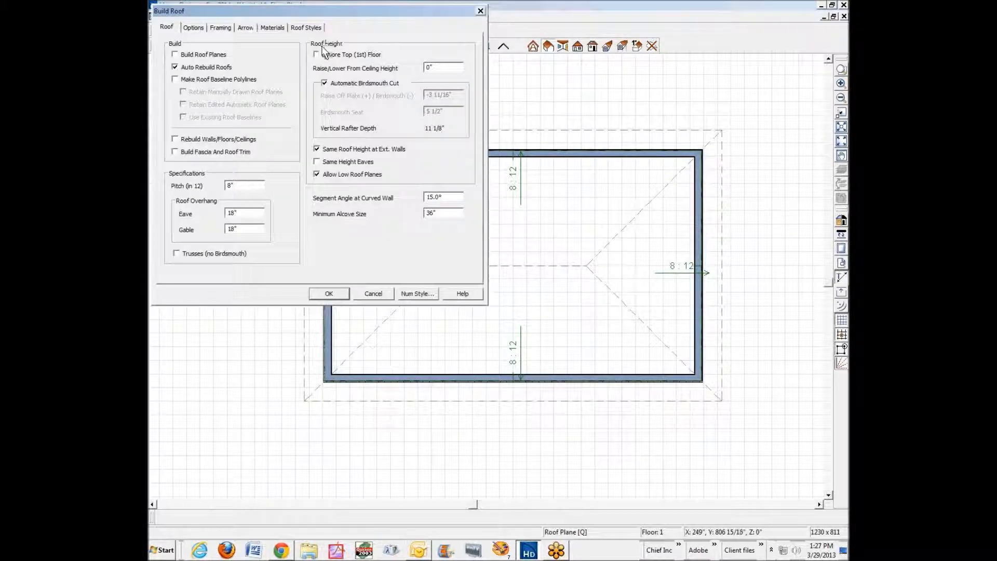
{"action": "left_click", "coordinate": [327, 293]}
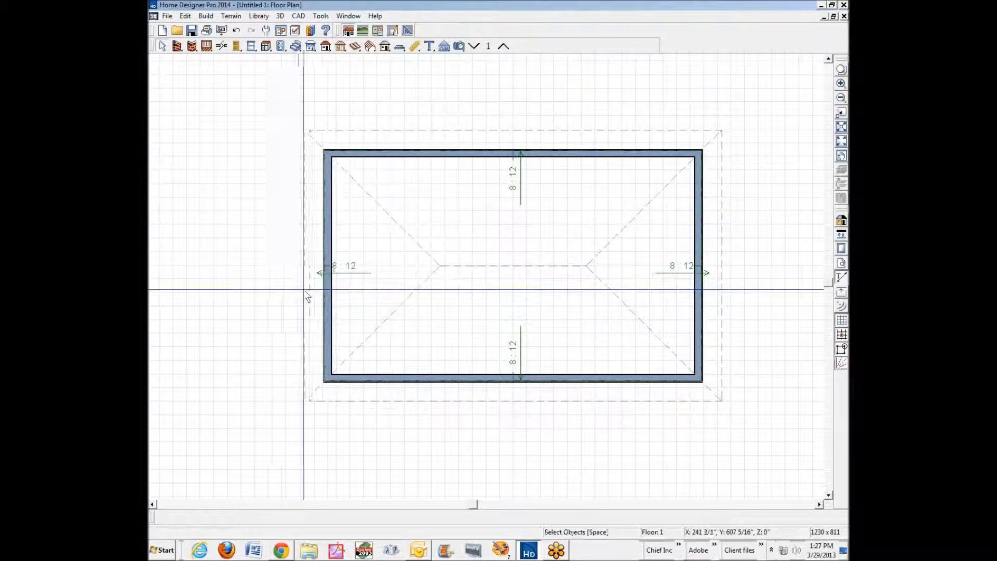
Delete the two hip roof planes over the short end walls of the building
{"action": "left_click", "coordinate": [305, 289]}
{"action": "left_click", "coordinate": [473, 266]}
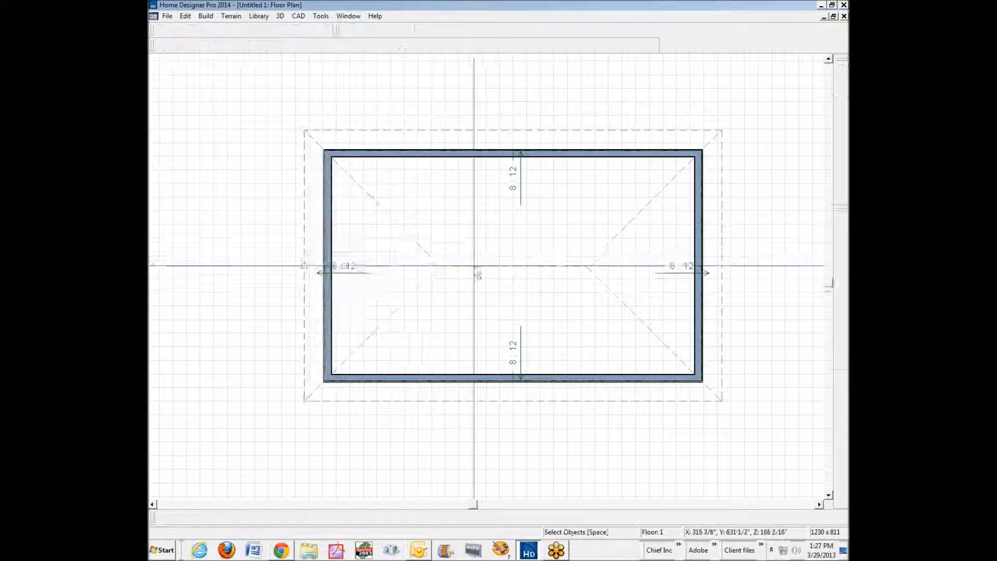
{"action": "left_click", "coordinate": [721, 266]}
{"action": "left_click", "coordinate": [741, 253]}
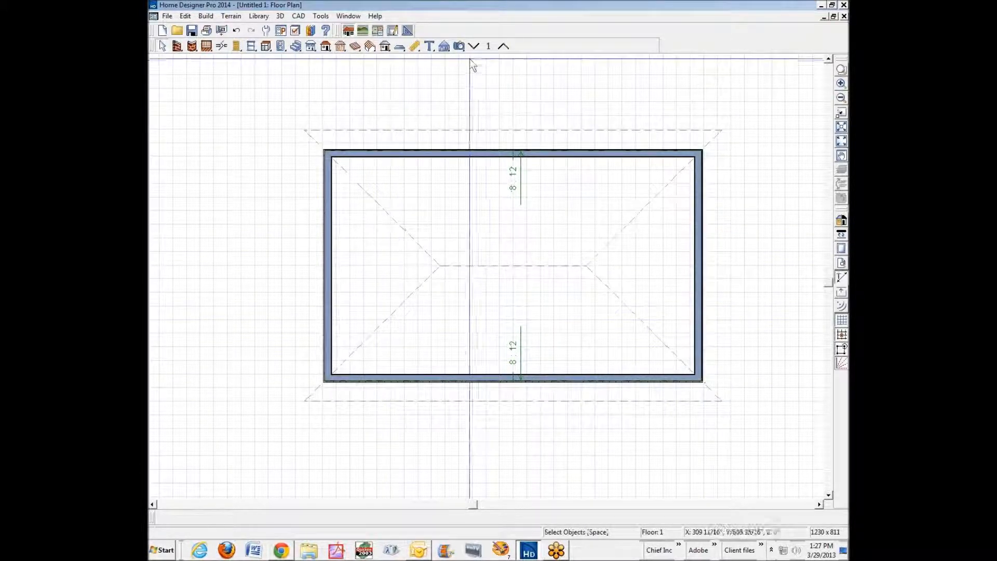
Create a perspective full overview of the house and tile it beside the floor plan, leaving the floor plan active
{"action": "left_click", "coordinate": [458, 46]}
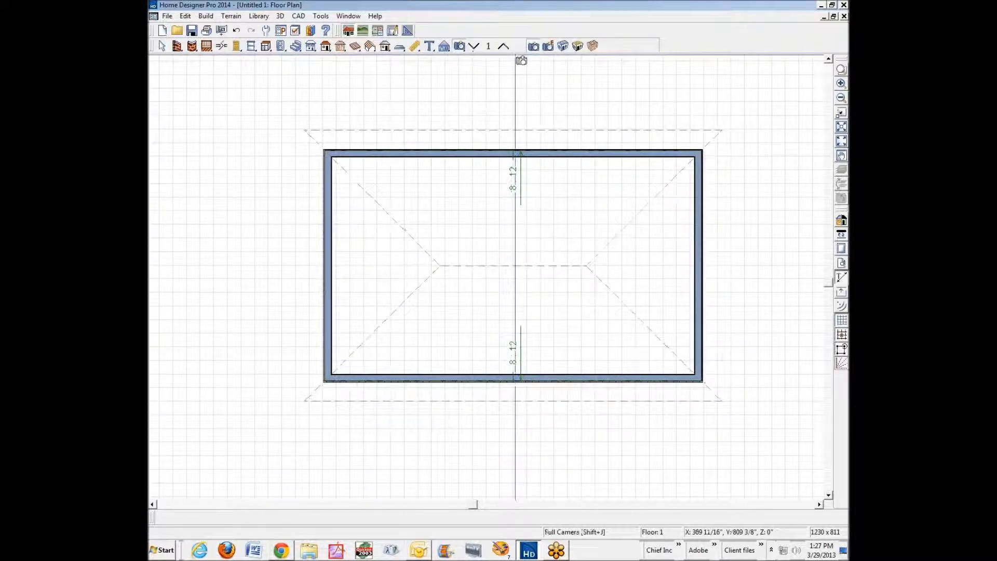
{"action": "left_click", "coordinate": [576, 46]}
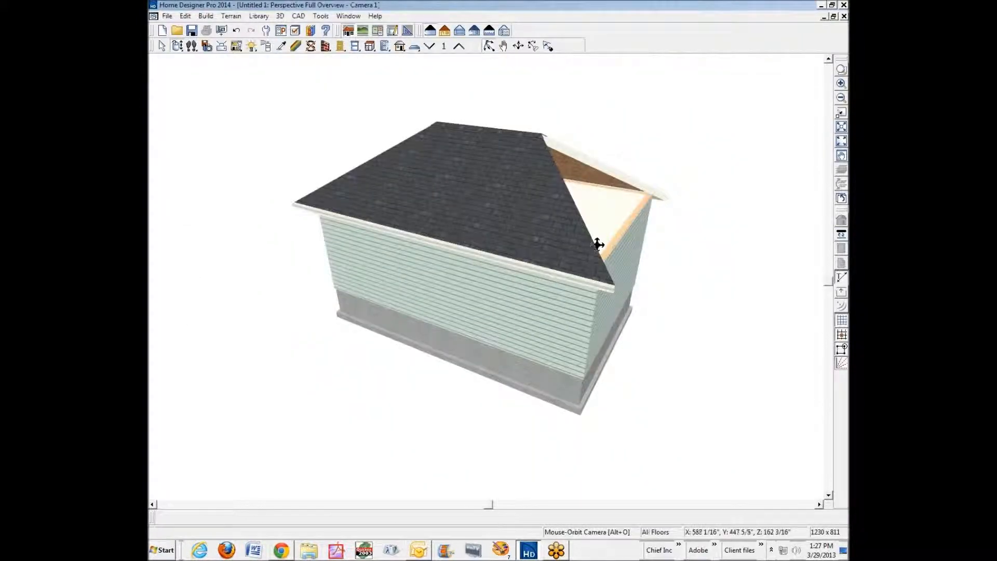
{"action": "key", "text": "shift+F4"}
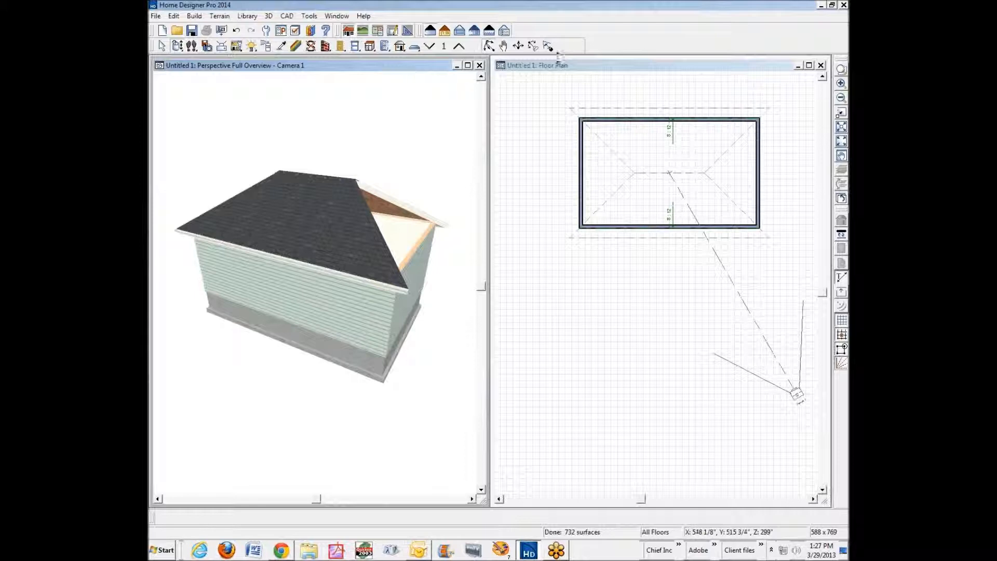
{"action": "left_click", "coordinate": [626, 65]}
{"action": "left_click", "coordinate": [427, 66]}
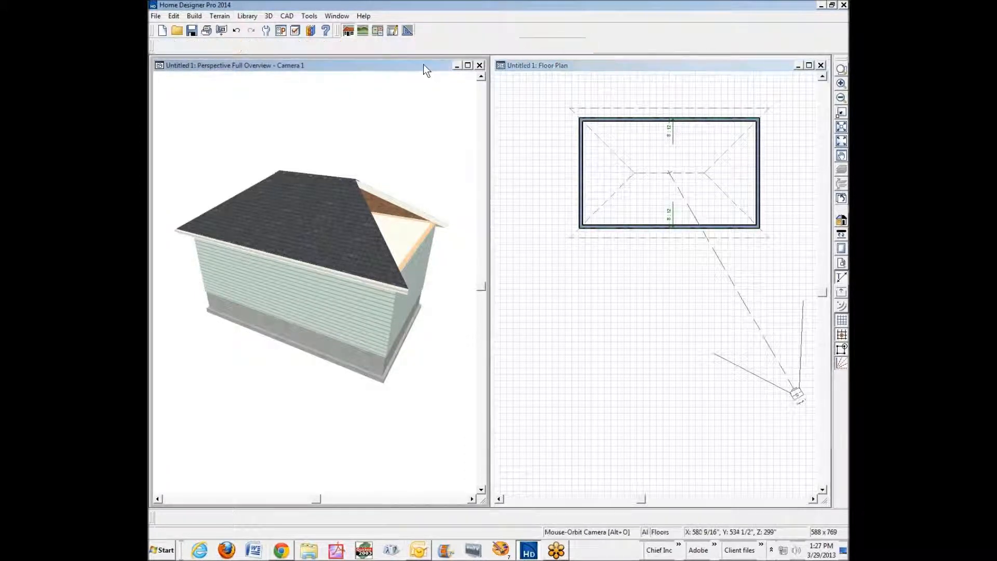
{"action": "left_click", "coordinate": [632, 63]}
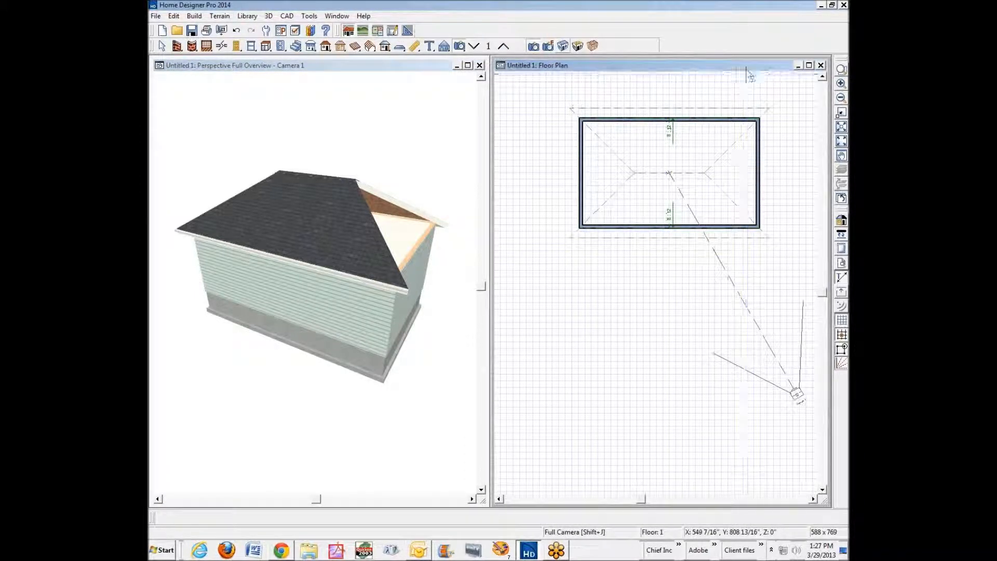
Make the sloped left edge of the lower roof plane in the plan parallel to the left exterior wall
{"action": "left_click", "coordinate": [842, 70]}
{"action": "left_click_drag", "start_coordinate": [556, 94], "coordinate": [767, 241]}
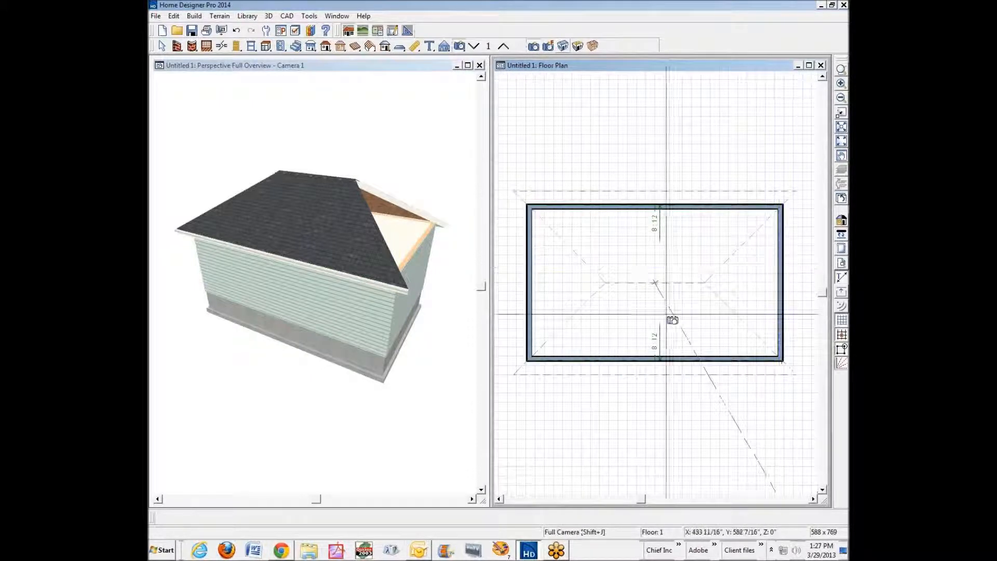
{"action": "left_click", "coordinate": [577, 326]}
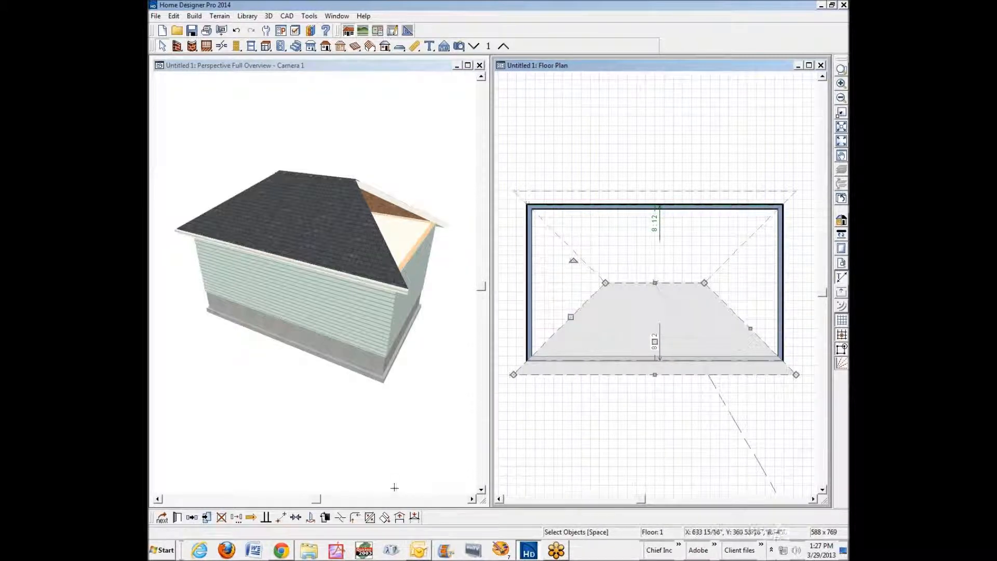
{"action": "left_click", "coordinate": [268, 519]}
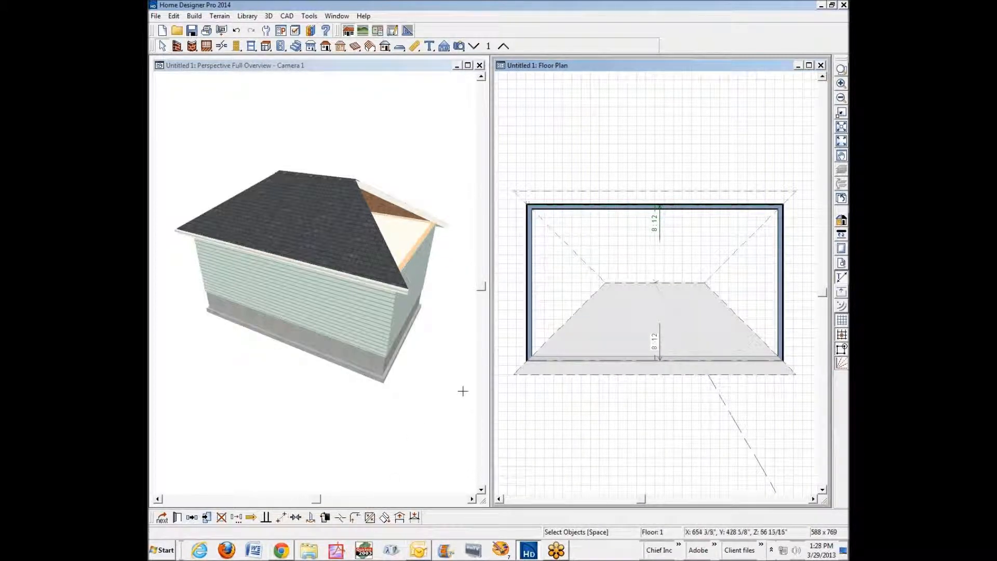
{"action": "left_click", "coordinate": [533, 309]}
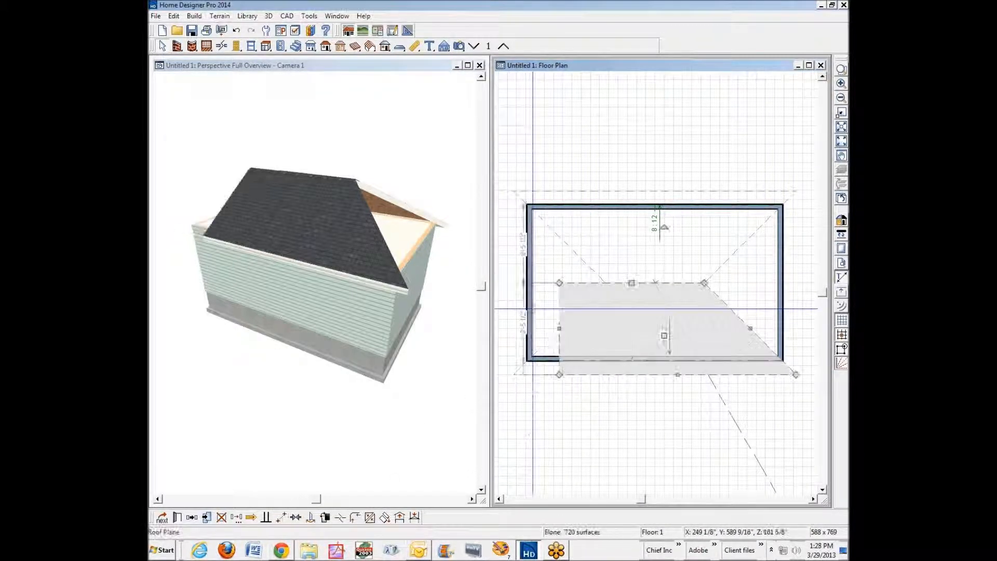
Square off the upper roof plane by making its left and right sloped edges parallel to the end walls
{"action": "left_click", "coordinate": [563, 242]}
{"action": "left_click", "coordinate": [265, 518]}
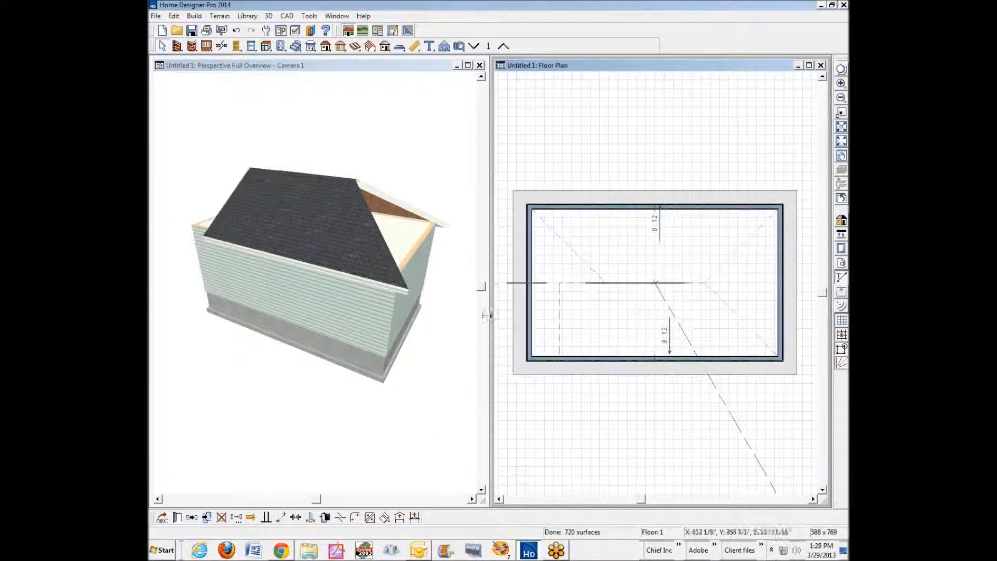
{"action": "left_click", "coordinate": [535, 266]}
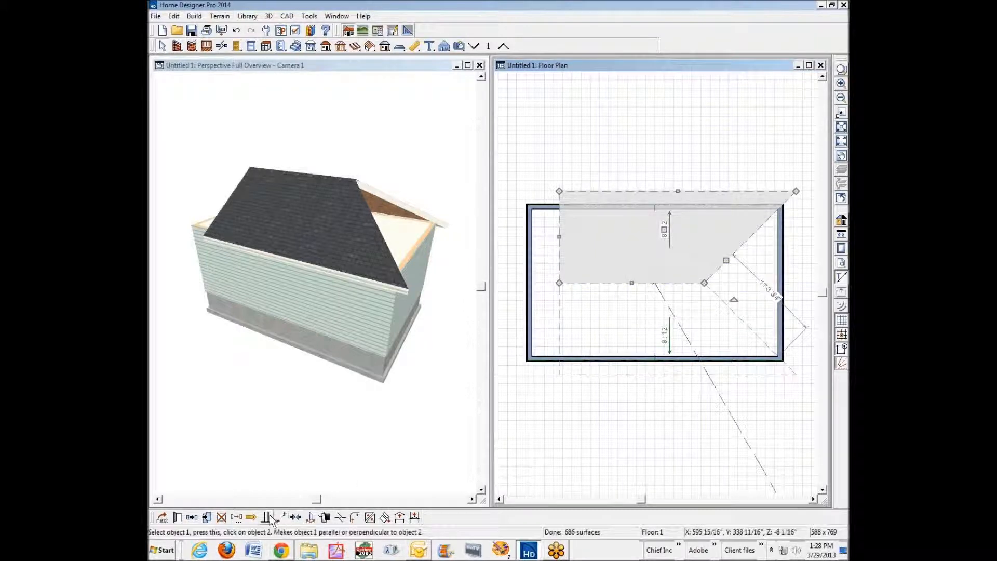
{"action": "left_click_drag", "start_coordinate": [157, 520], "coordinate": [213, 518]}
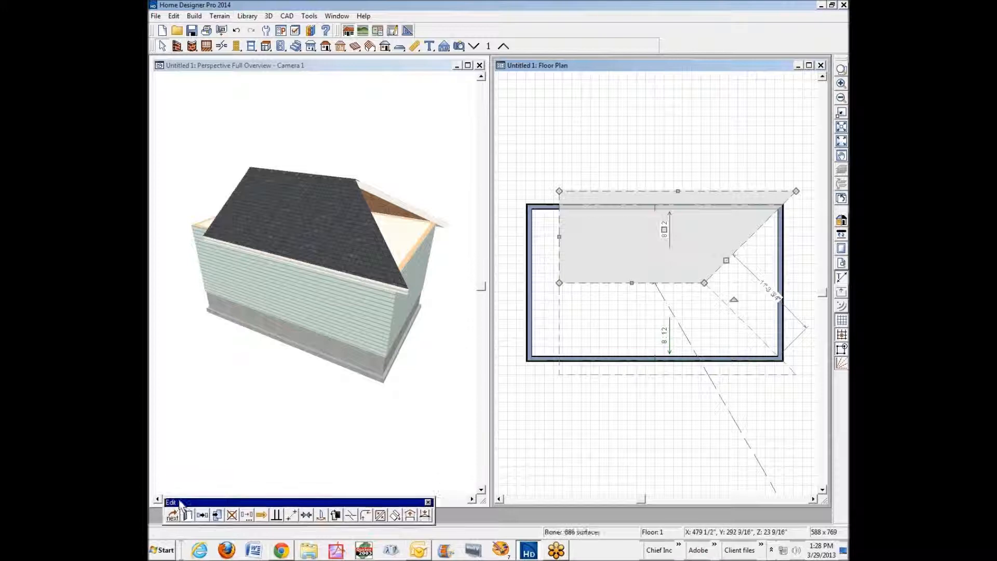
{"action": "left_click", "coordinate": [275, 519]}
{"action": "left_click", "coordinate": [772, 254]}
{"action": "left_click", "coordinate": [735, 252]}
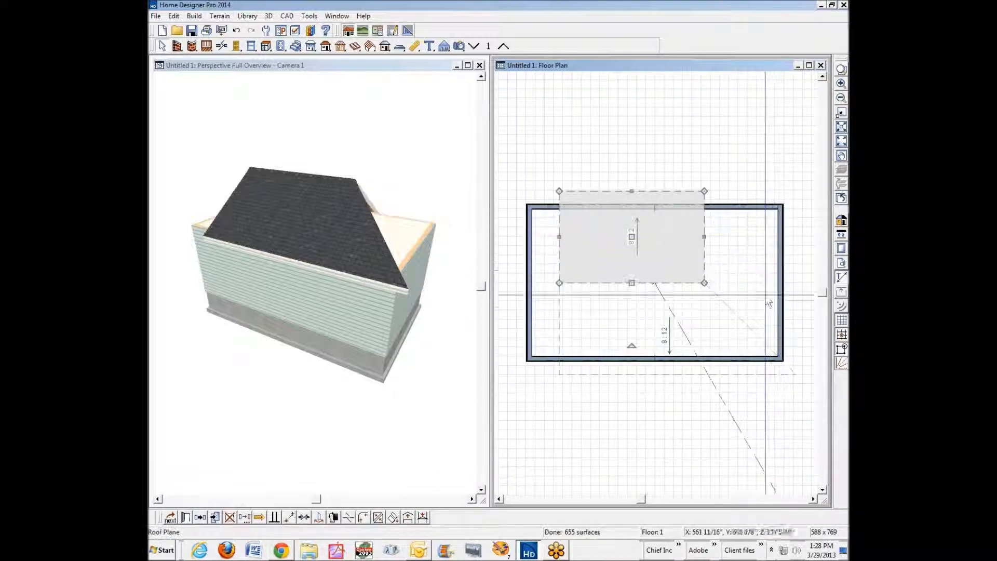
Make the sloped right edge of the lower roof plane parallel to the right exterior wall
{"action": "left_click", "coordinate": [745, 332]}
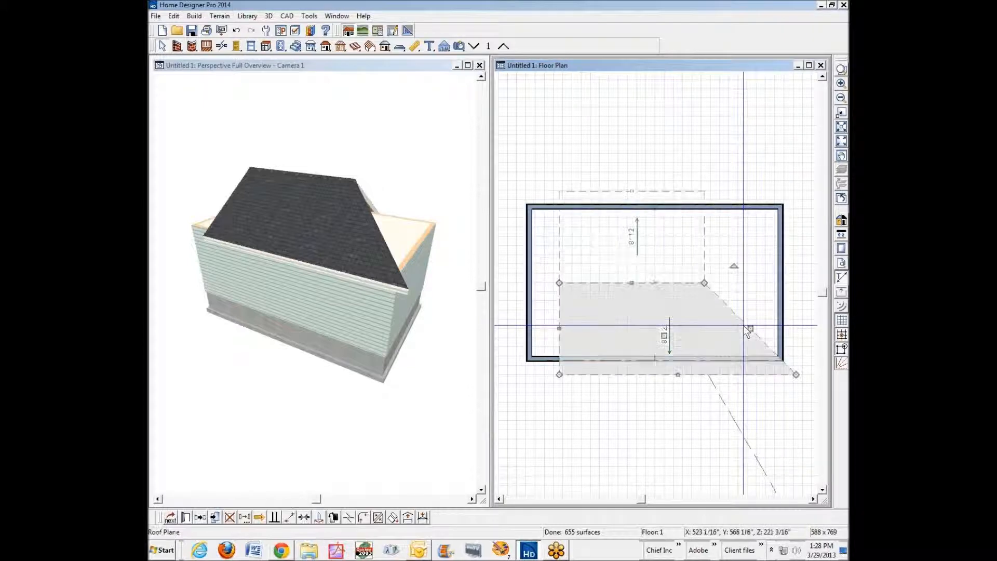
{"action": "left_click", "coordinate": [275, 519]}
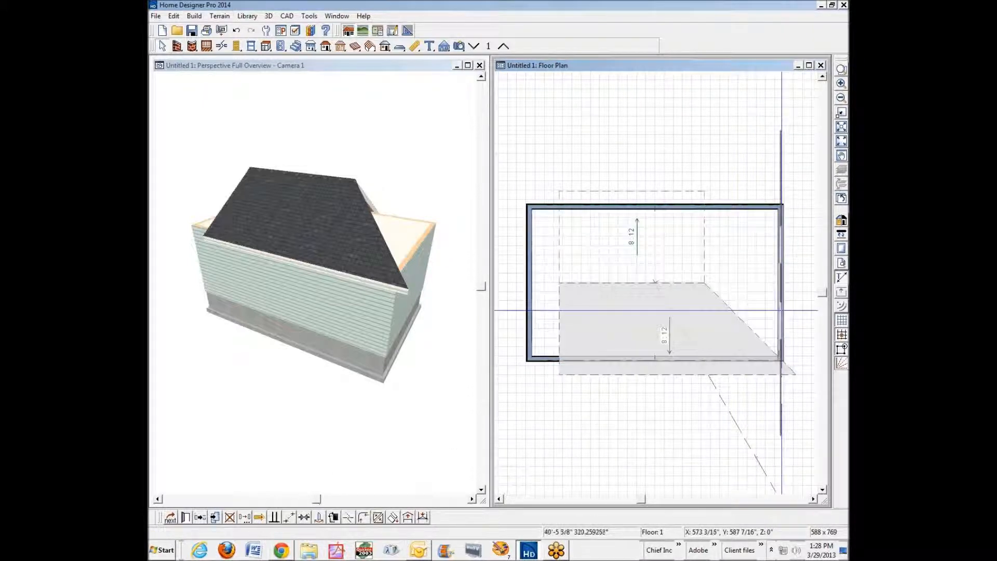
{"action": "left_click", "coordinate": [781, 310]}
{"action": "left_click", "coordinate": [733, 310]}
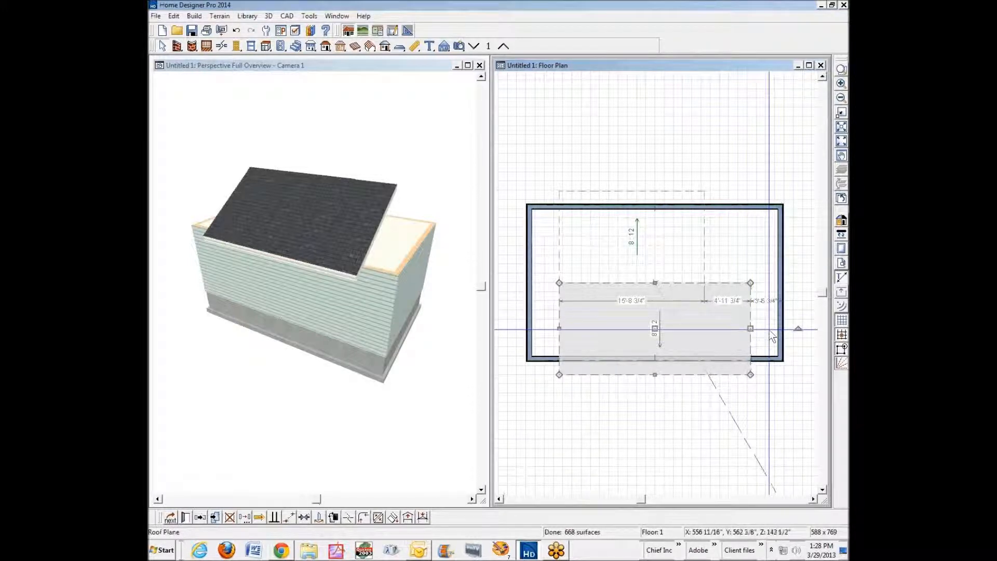
{"action": "key", "text": "space"}
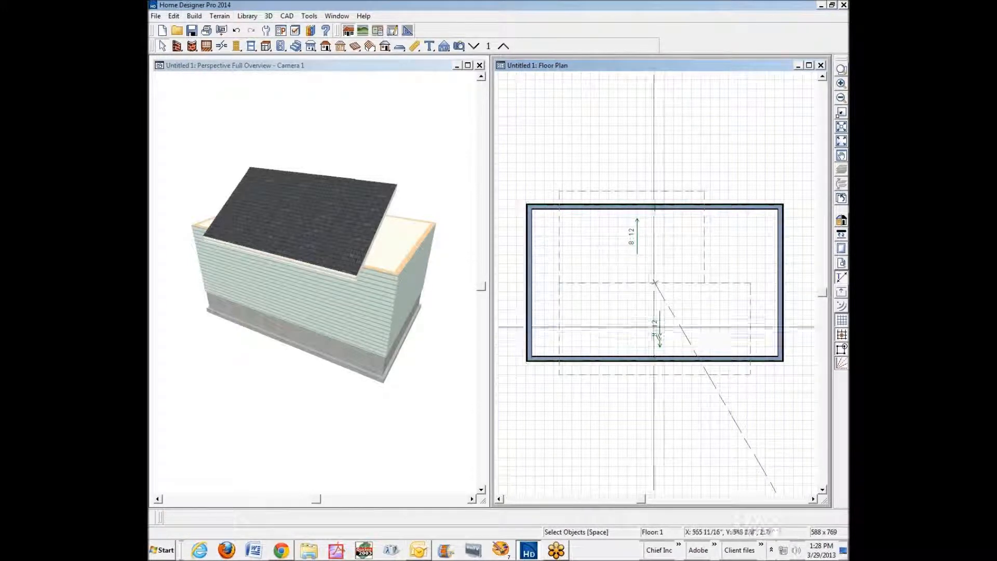
Extend the lower roof plane's right edge to the inner face of the right exterior wall, 6" in from its outside
{"action": "scroll", "coordinate": [659, 333], "scroll_direction": "up", "scroll_amount": 5}
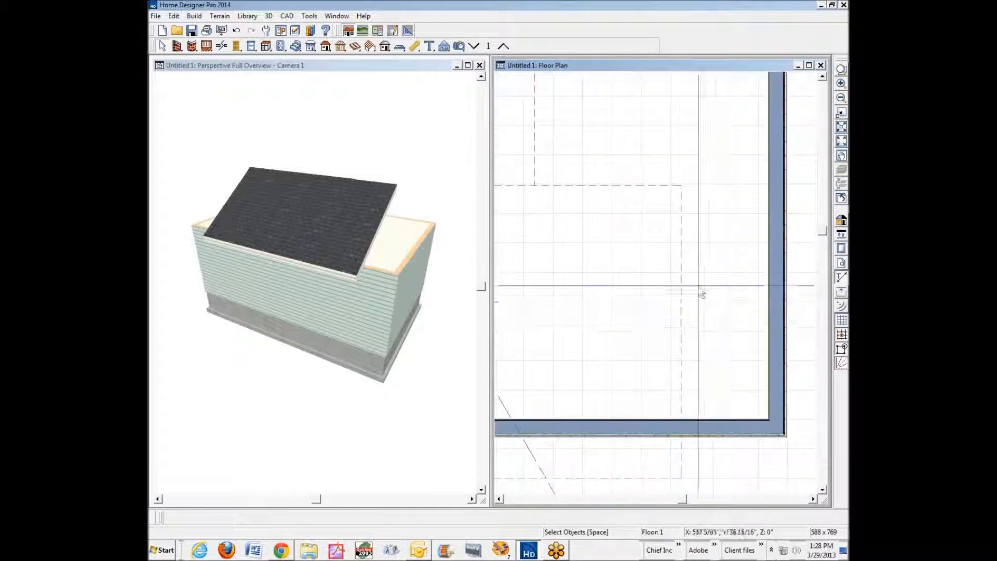
{"action": "left_click", "coordinate": [680, 285]}
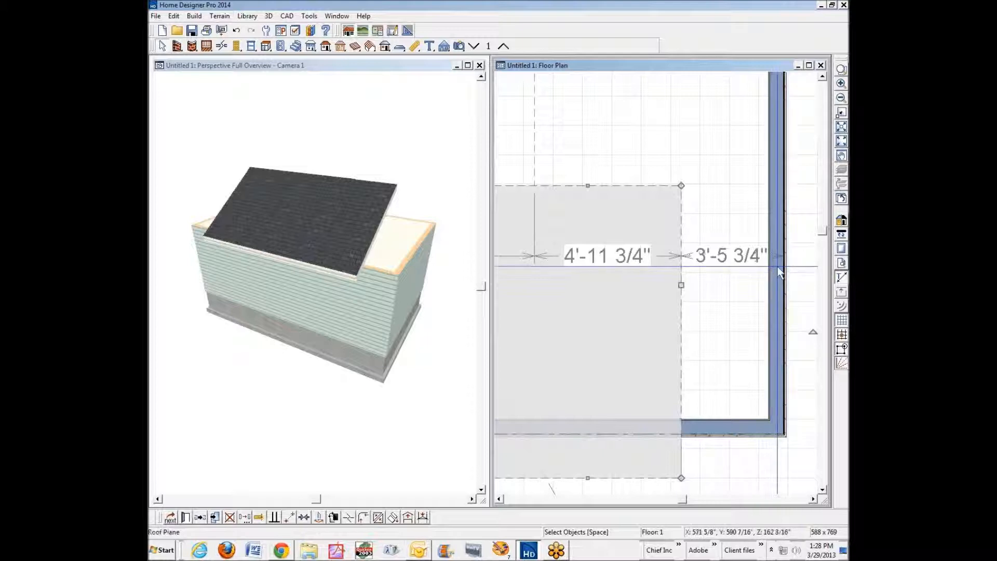
{"action": "scroll", "coordinate": [789, 272], "scroll_direction": "up", "scroll_amount": 3}
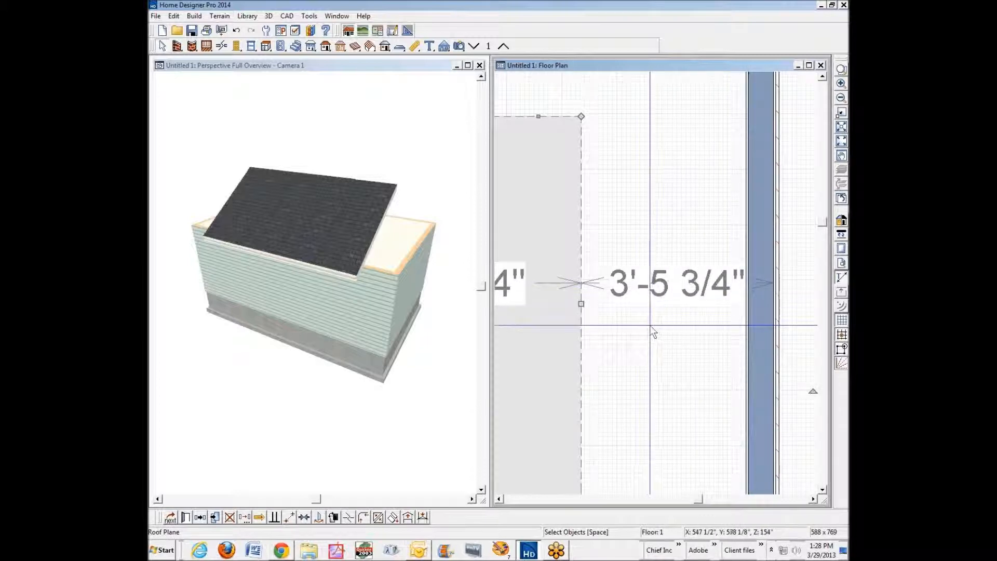
{"action": "left_click_drag", "start_coordinate": [583, 304], "coordinate": [746, 295]}
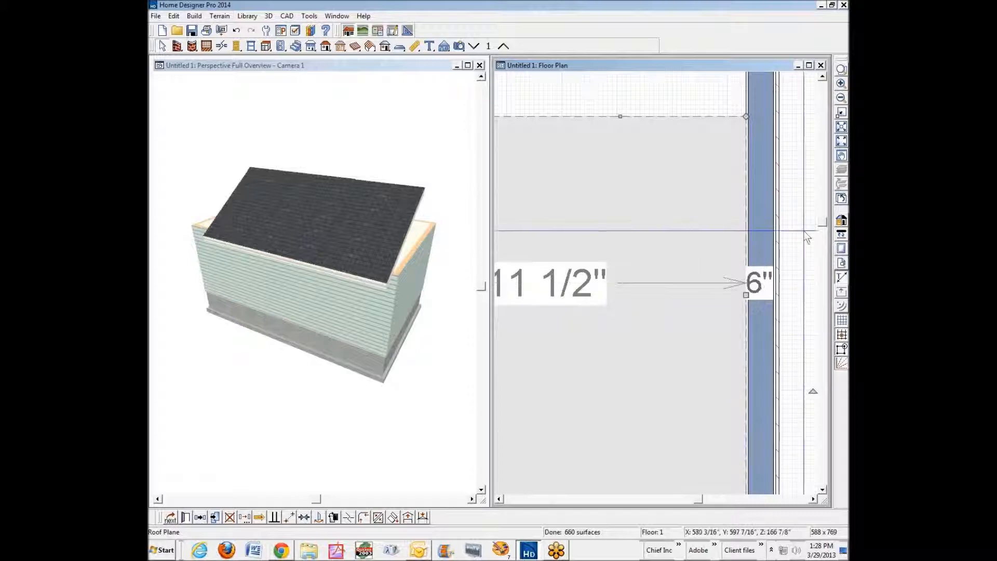
{"action": "key", "text": "Escape"}
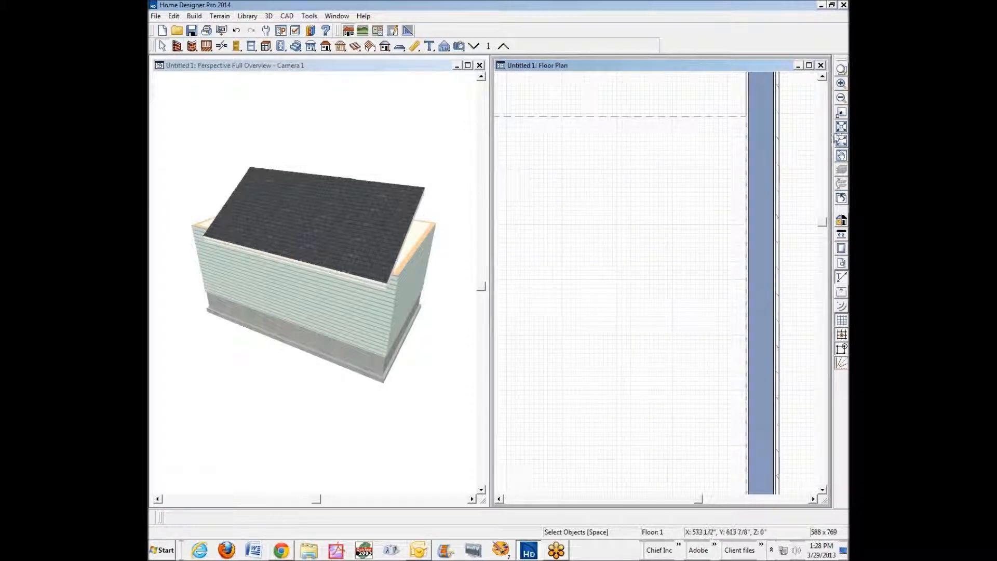
Set the distance from the upper roof plane's right edge to the right exterior wall to 6"
{"action": "left_click", "coordinate": [841, 113]}
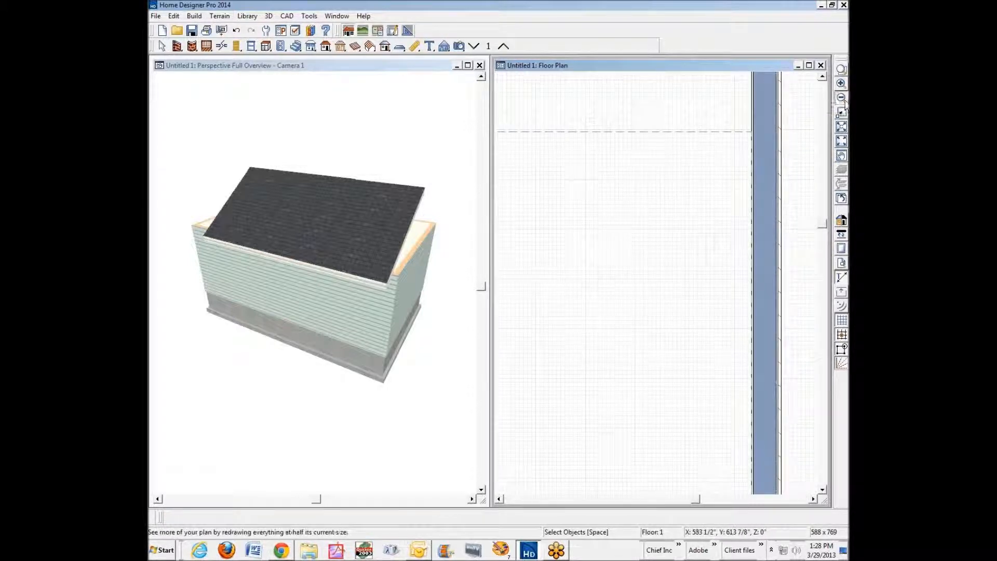
{"action": "left_click", "coordinate": [841, 98]}
{"action": "left_click", "coordinate": [841, 97]}
{"action": "left_click", "coordinate": [583, 197]}
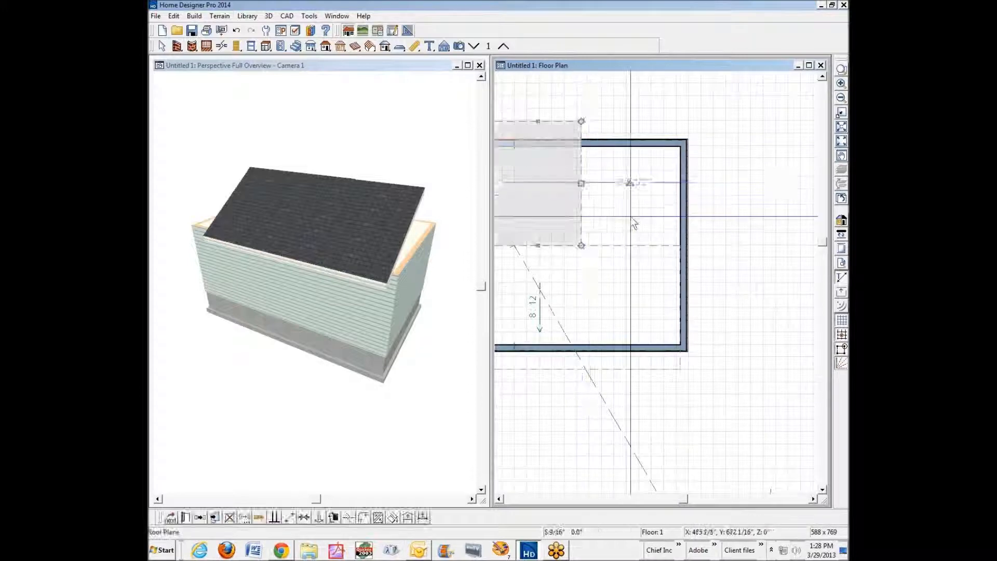
{"action": "left_click", "coordinate": [635, 183]}
{"action": "type", "text": "6"}
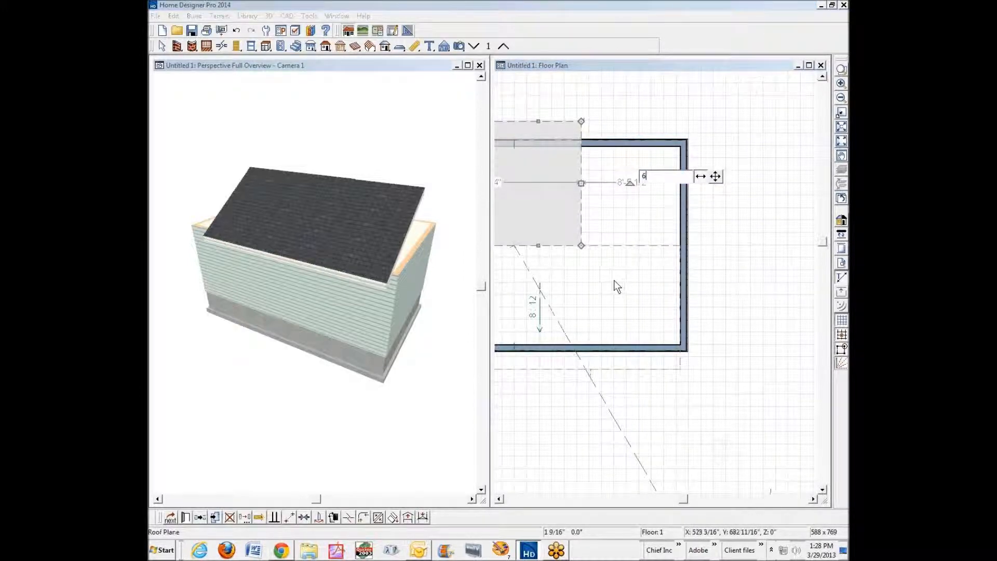
{"action": "key", "text": "Return"}
{"action": "left_click", "coordinate": [512, 445]}
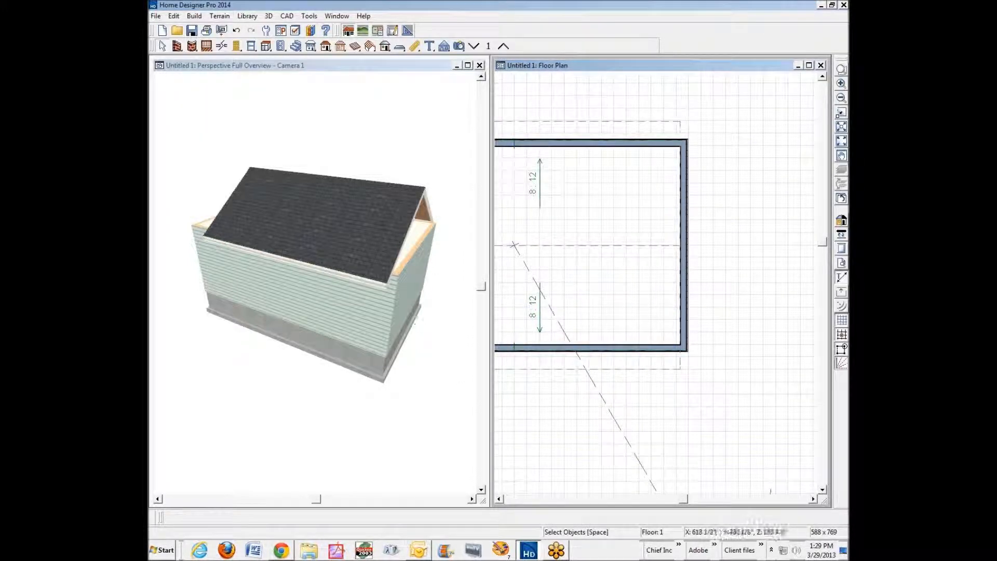
Set the distance from the lower roof plane's left edge to the left exterior wall to 6"
{"action": "left_click", "coordinate": [500, 498]}
{"action": "left_click", "coordinate": [500, 498]}
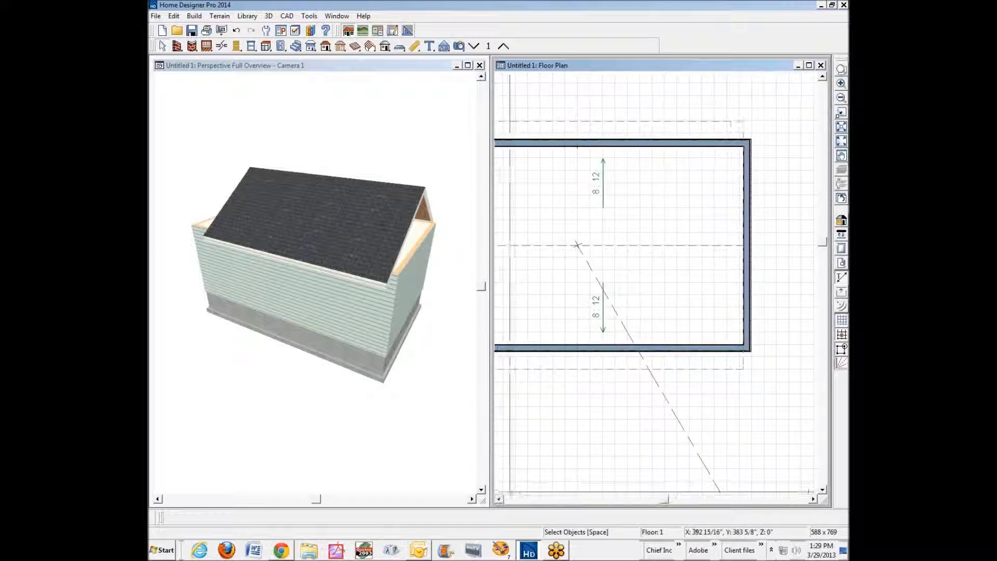
{"action": "left_click", "coordinate": [499, 498]}
{"action": "left_click", "coordinate": [498, 499]}
{"action": "left_click", "coordinate": [622, 294]}
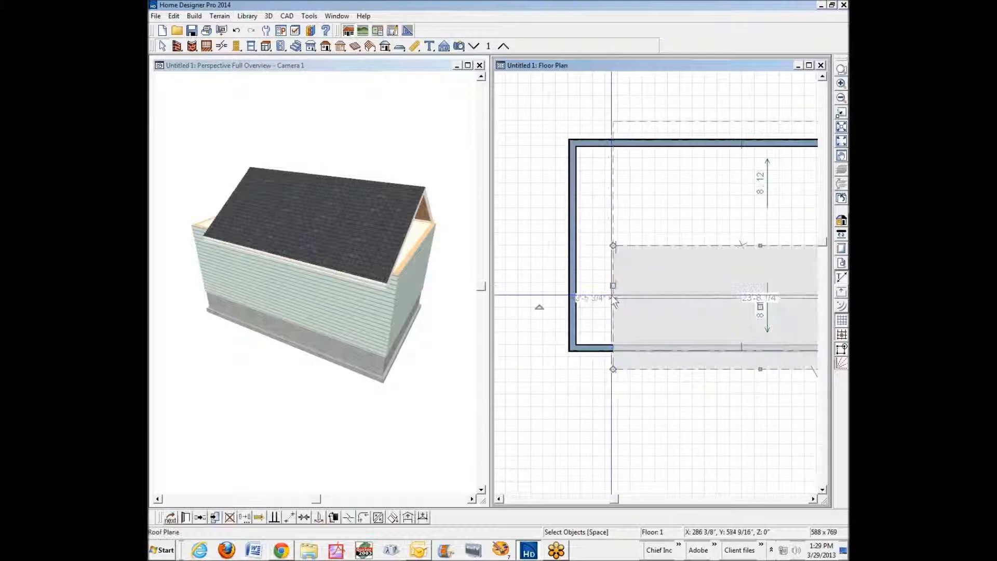
{"action": "left_click", "coordinate": [601, 302]}
{"action": "type", "text": "6"}
{"action": "key", "text": "Return"}
Set the distance from the upper roof plane's left edge to the inner face of the left exterior wall to 6"
{"action": "left_click", "coordinate": [614, 201]}
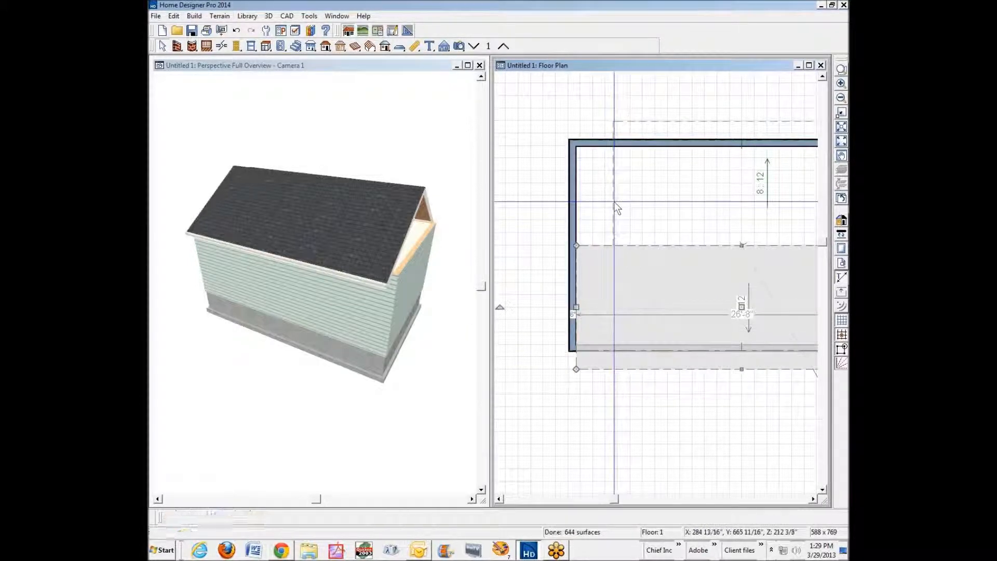
{"action": "left_click", "coordinate": [592, 217]}
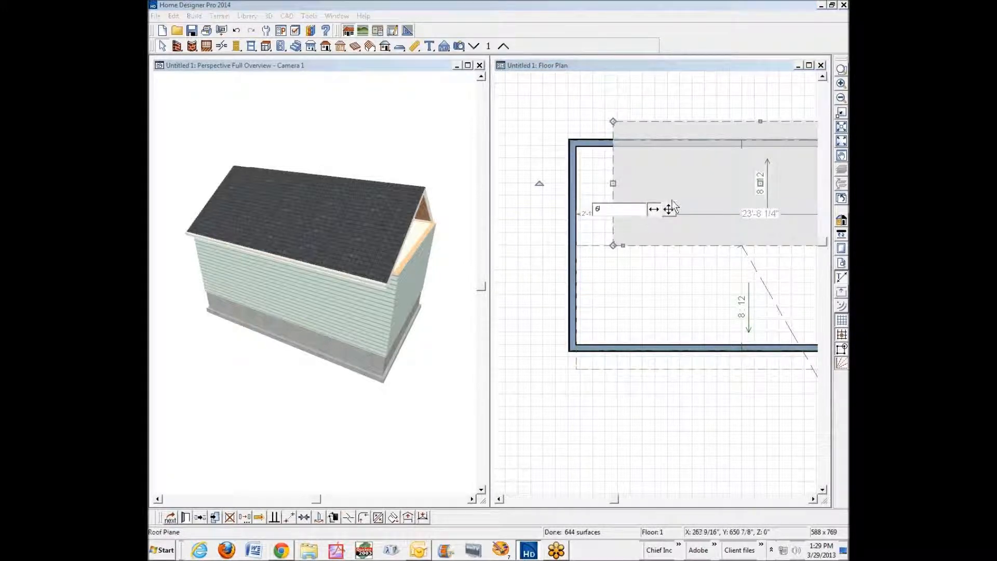
{"action": "type", "text": "6"}
{"action": "key", "text": "Return"}
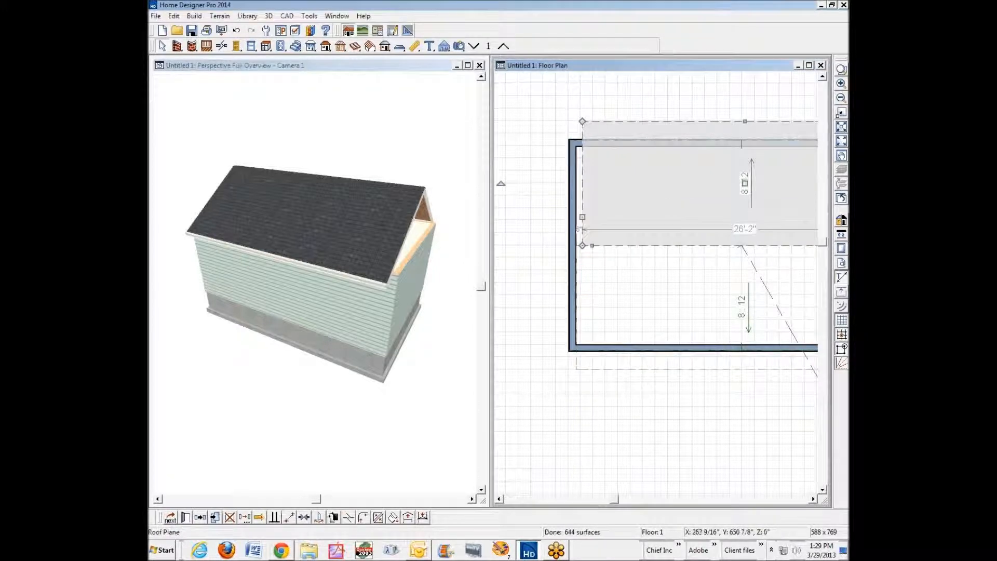
{"action": "key", "text": "Escape"}
Set the gap between the upper roof plane's left edge and the left exterior wall's inner face to 0
{"action": "scroll", "coordinate": [609, 205], "scroll_direction": "up", "scroll_amount": 5}
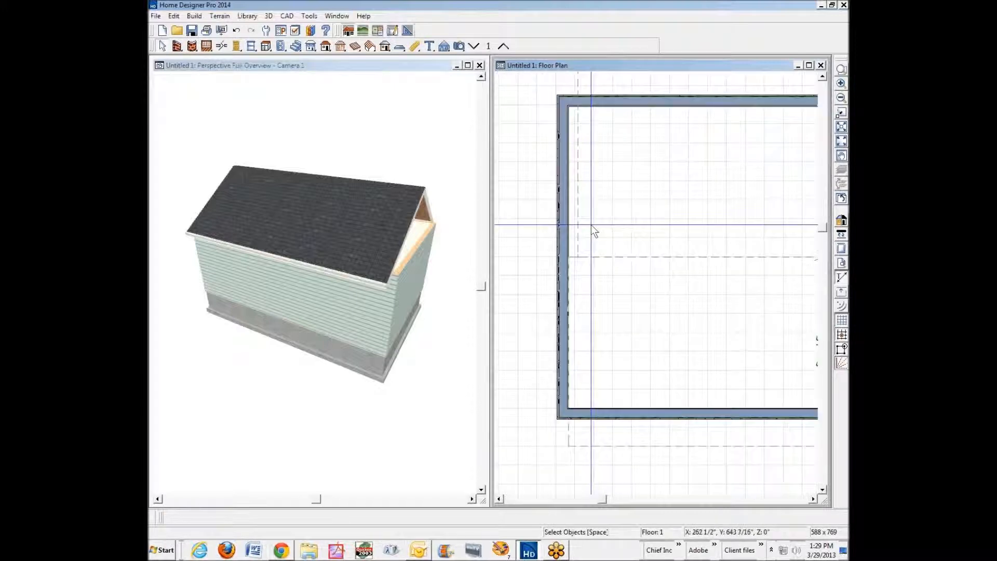
{"action": "left_click", "coordinate": [576, 220]}
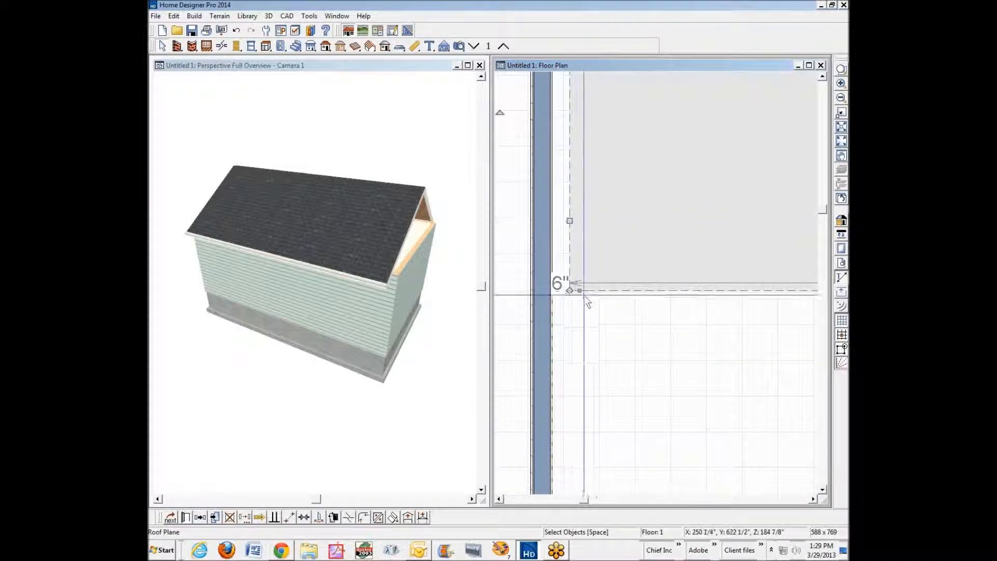
{"action": "scroll", "coordinate": [558, 283], "scroll_direction": "up", "scroll_amount": 4}
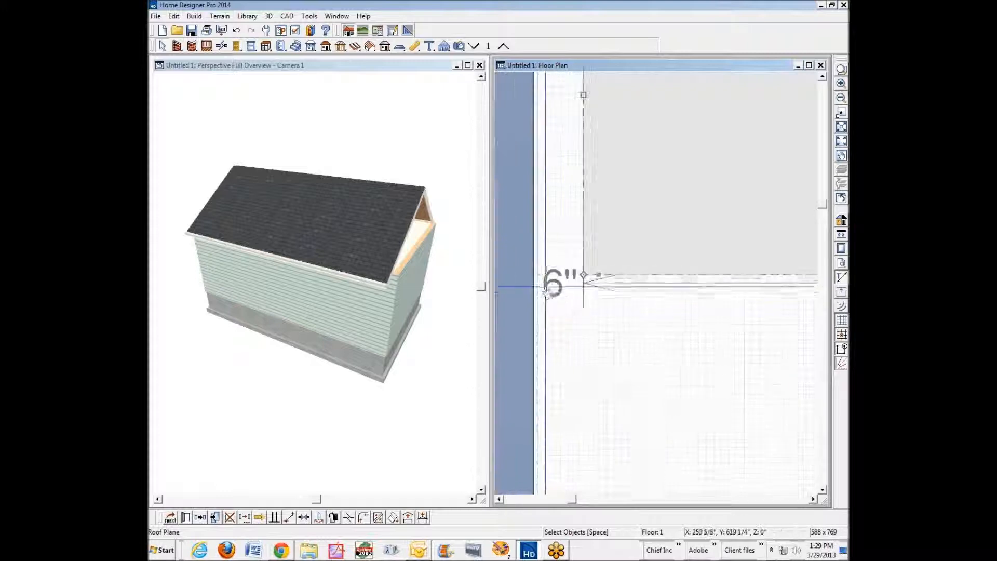
{"action": "left_click", "coordinate": [559, 286]}
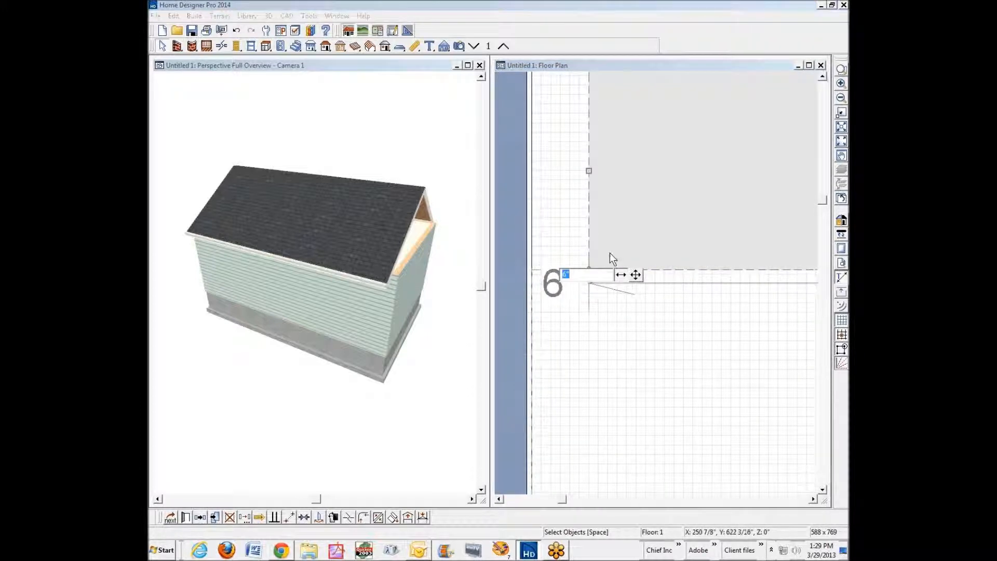
{"action": "type", "text": "0"}
{"action": "key", "text": "Return"}
{"action": "key", "text": "Escape"}
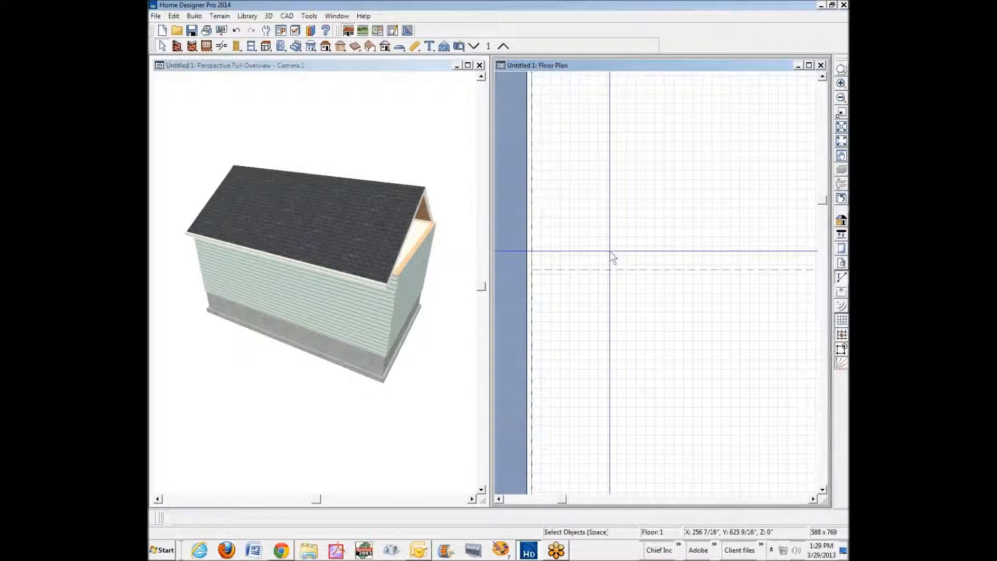
In the 3D view, stretch the top edge of the right exterior end wall upward until it stands above the roof ridge
{"action": "scroll", "coordinate": [611, 251], "scroll_direction": "down", "scroll_amount": 3}
{"action": "scroll", "coordinate": [597, 244], "scroll_direction": "up", "scroll_amount": 1}
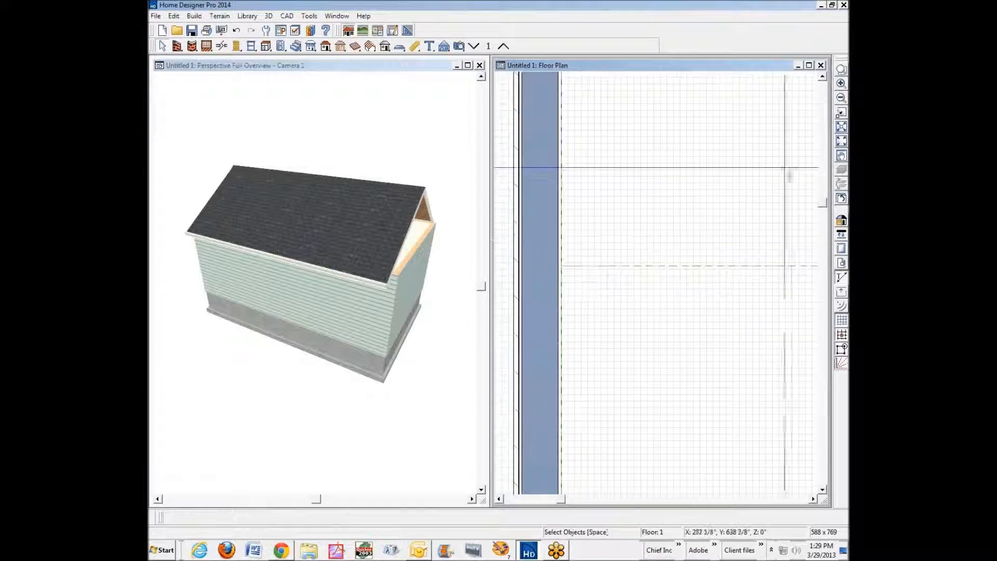
{"action": "left_click", "coordinate": [841, 142]}
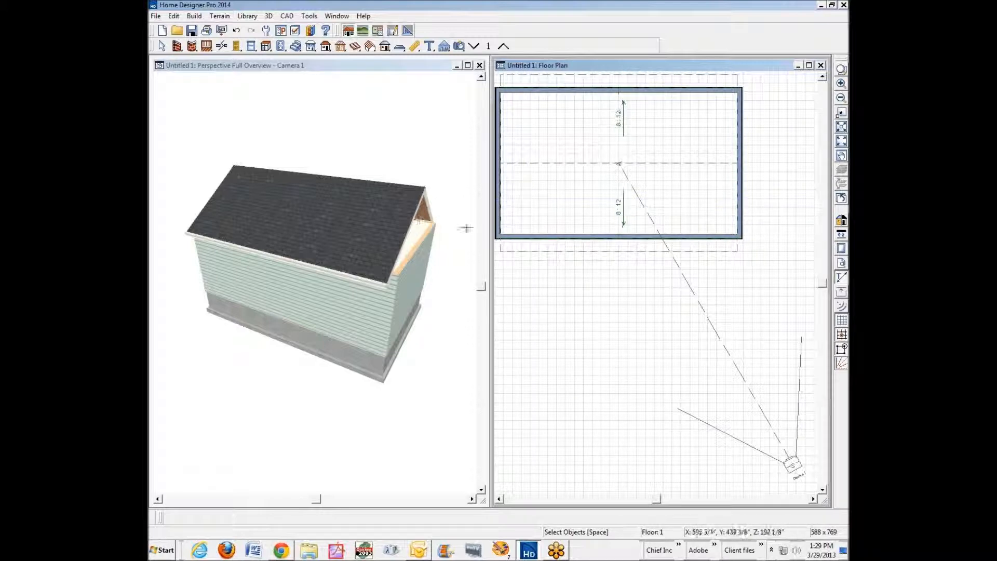
{"action": "left_click", "coordinate": [407, 67]}
{"action": "left_click_drag", "start_coordinate": [411, 235], "coordinate": [314, 225]}
{"action": "left_click", "coordinate": [316, 231]}
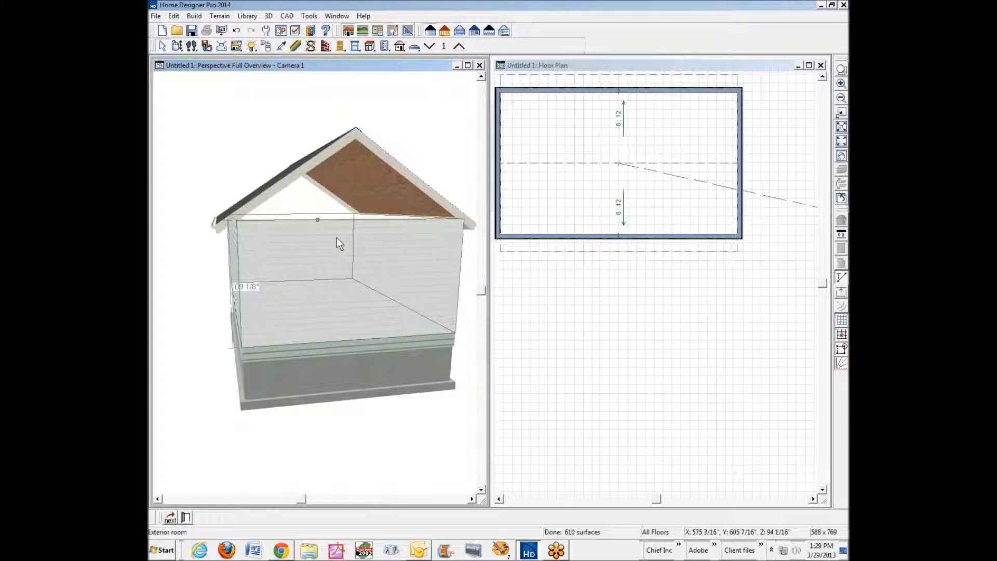
{"action": "left_click", "coordinate": [336, 238]}
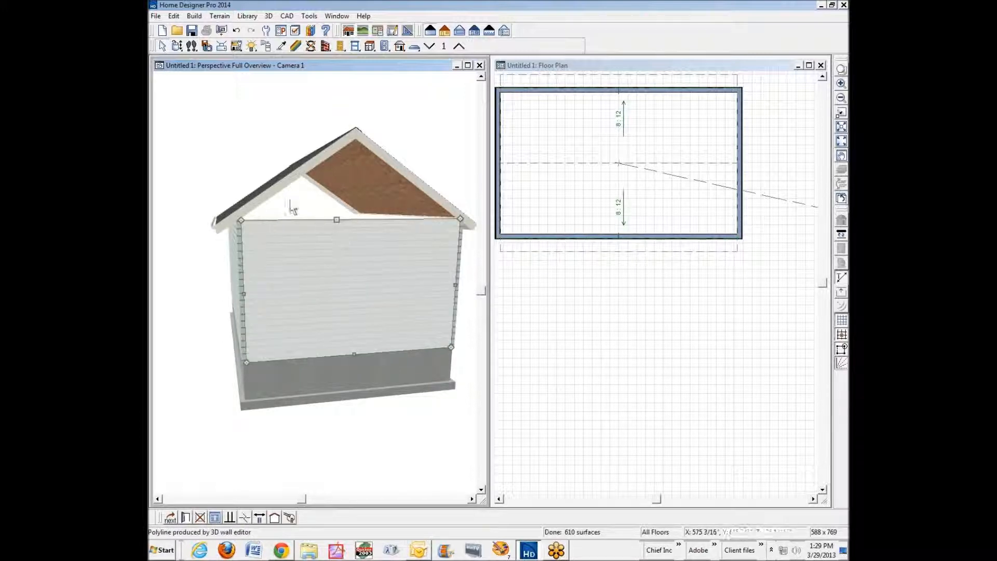
{"action": "left_click_drag", "start_coordinate": [336, 219], "coordinate": [346, 119]}
{"action": "key", "text": "Escape"}
In the 3D view, extend the lower roof plane's right edge outward past the raised right end wall
{"action": "scroll", "coordinate": [422, 177], "scroll_direction": "down", "scroll_amount": 5}
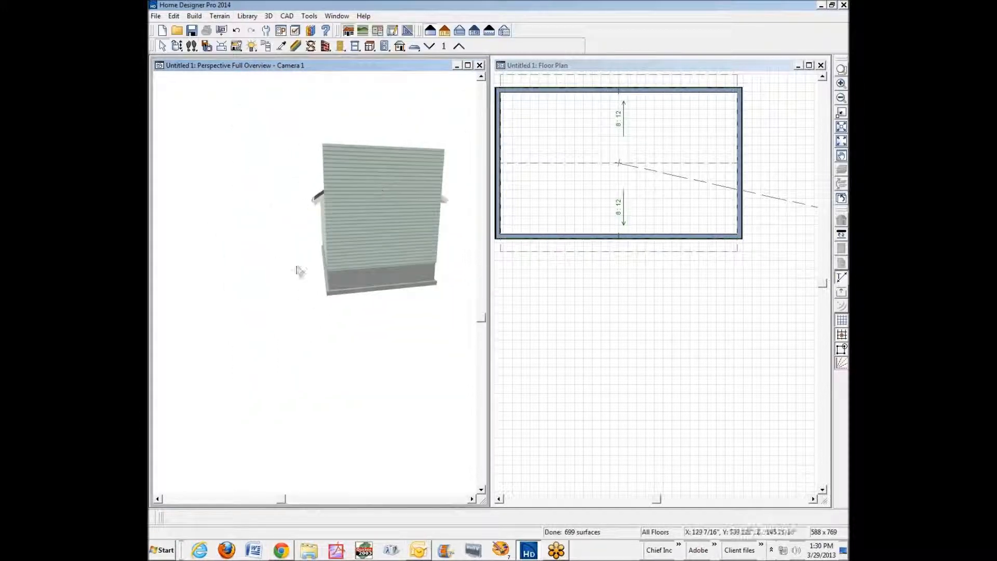
{"action": "left_click", "coordinate": [177, 50]}
{"action": "left_click_drag", "start_coordinate": [227, 160], "coordinate": [437, 187]}
{"action": "scroll", "coordinate": [414, 174], "scroll_direction": "up", "scroll_amount": 5}
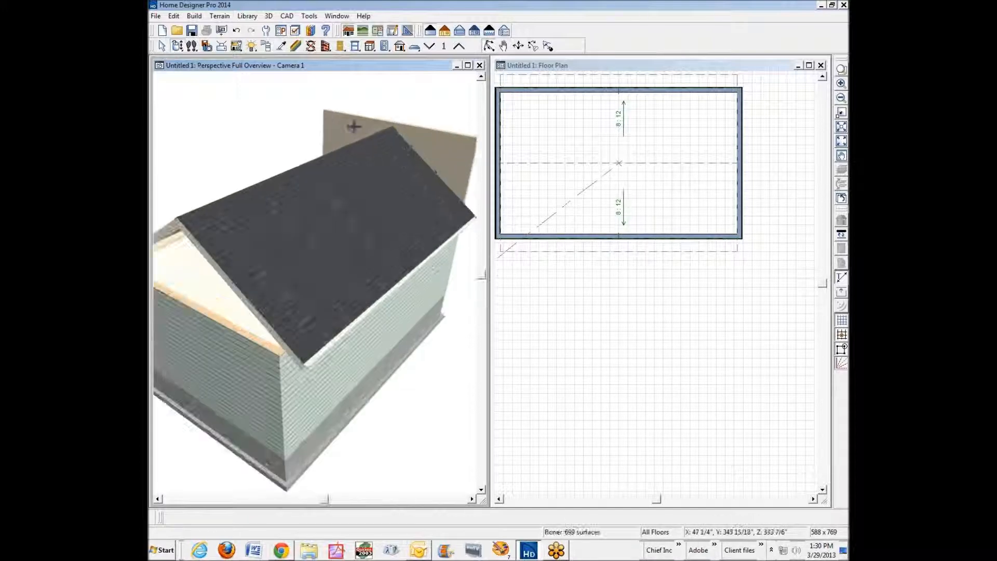
{"action": "left_click", "coordinate": [437, 184]}
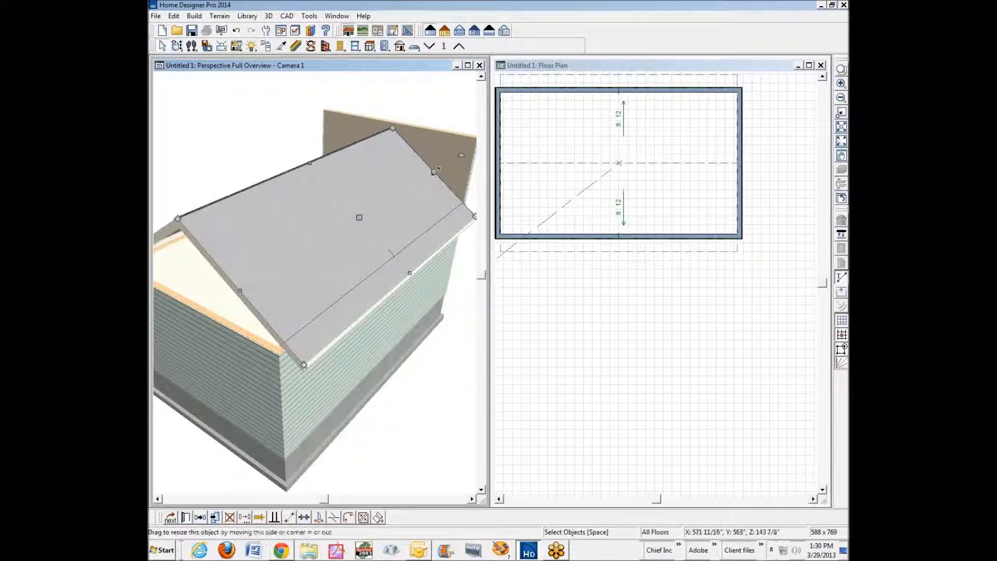
{"action": "left_click_drag", "start_coordinate": [475, 214], "coordinate": [495, 200]}
{"action": "key", "text": "Escape"}
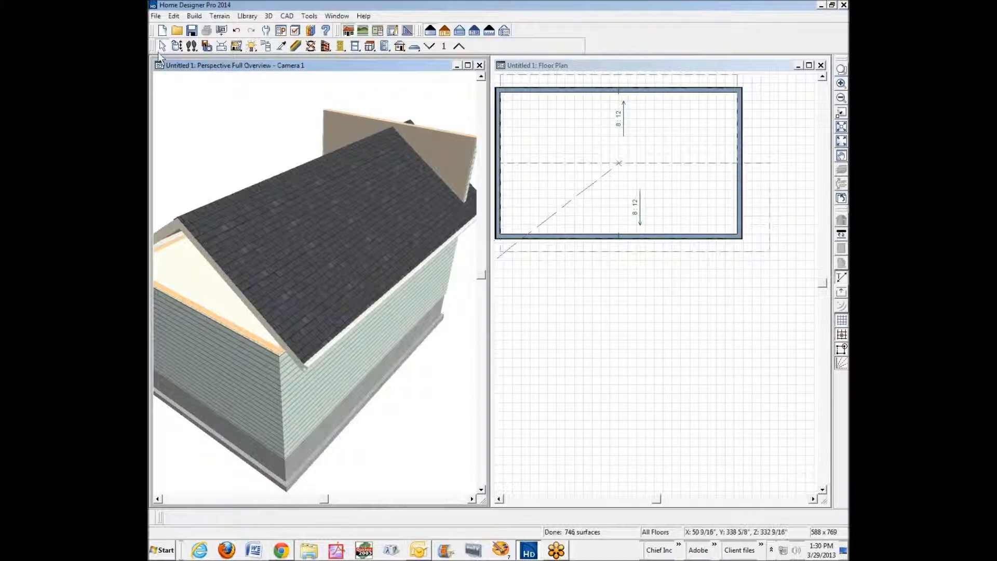
Lower the top edge of the raised right end wall in the 3D view to slightly below the roof ridge
{"action": "left_click", "coordinate": [189, 48]}
{"action": "left_click_drag", "start_coordinate": [151, 140], "coordinate": [207, 156]}
{"action": "key", "text": "space"}
{"action": "left_click", "coordinate": [247, 148]}
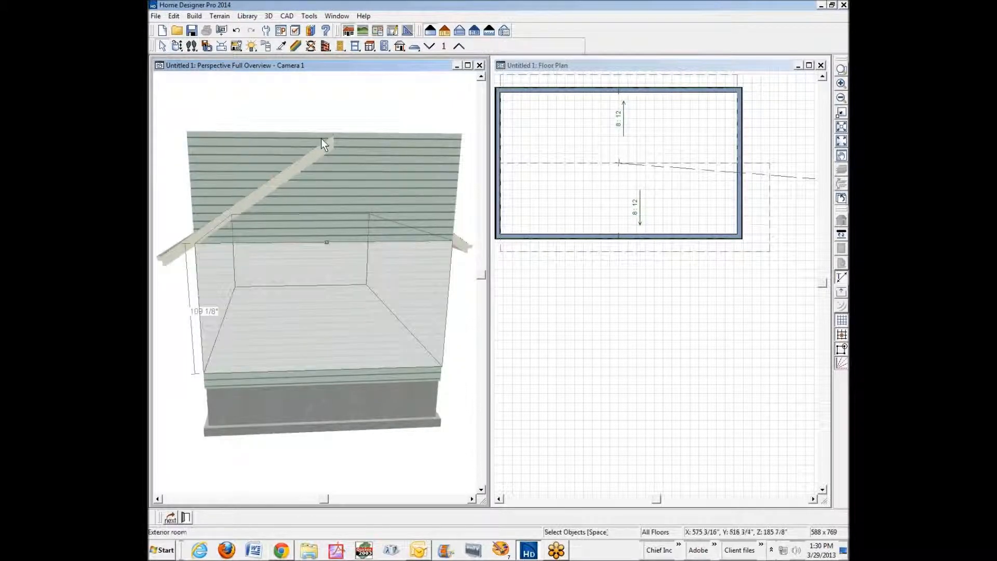
{"action": "left_click", "coordinate": [321, 138]}
{"action": "left_click_drag", "start_coordinate": [327, 136], "coordinate": [330, 160]}
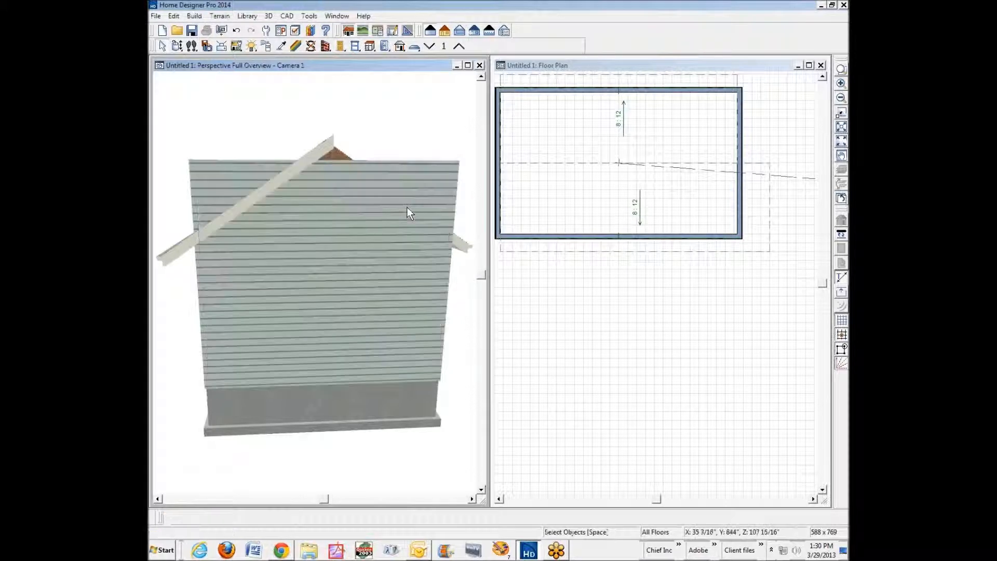
Raise the right end wall's top edge back above the roof peak in the 3D view
{"action": "left_click", "coordinate": [348, 161]}
{"action": "left_click", "coordinate": [332, 181]}
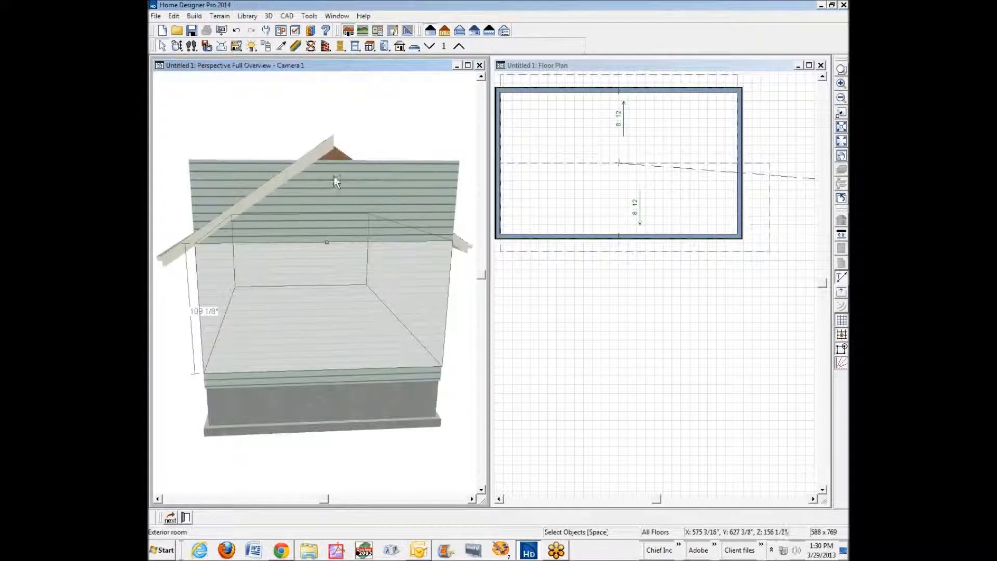
{"action": "left_click", "coordinate": [334, 196]}
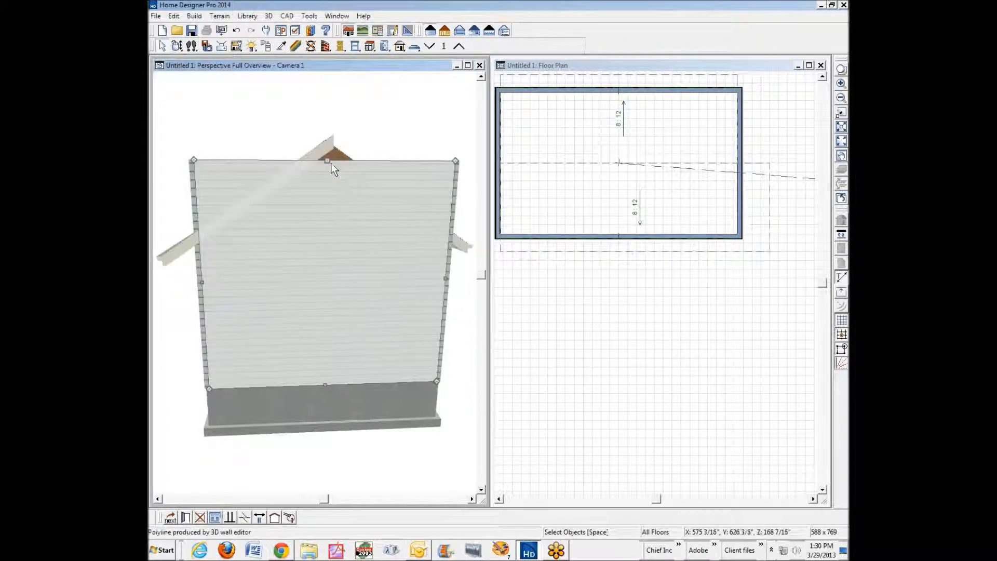
{"action": "left_click_drag", "start_coordinate": [327, 160], "coordinate": [327, 121]}
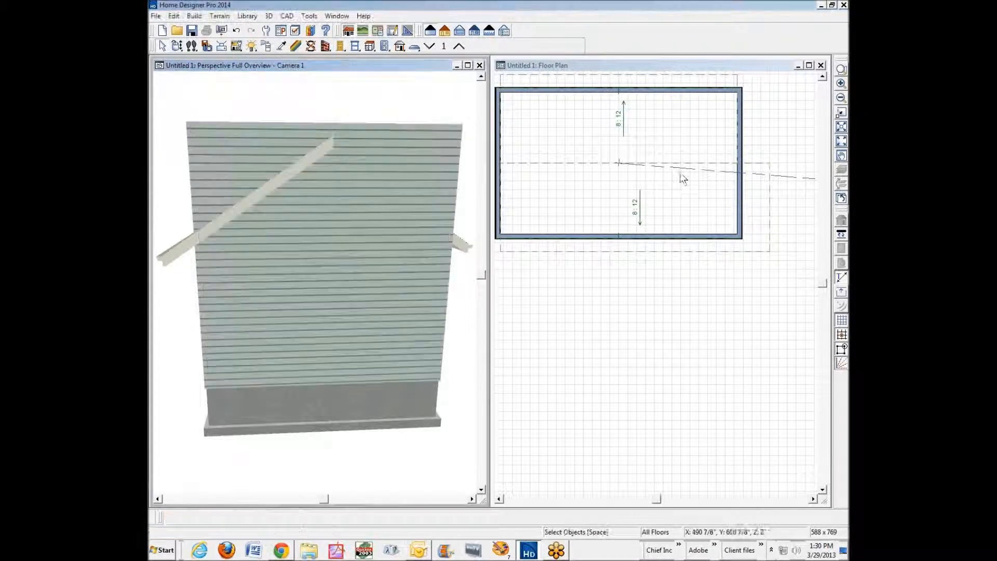
Set the distance from the lower roof plane's right edge to the right exterior wall to -6" in the floor plan
{"action": "left_click", "coordinate": [767, 208]}
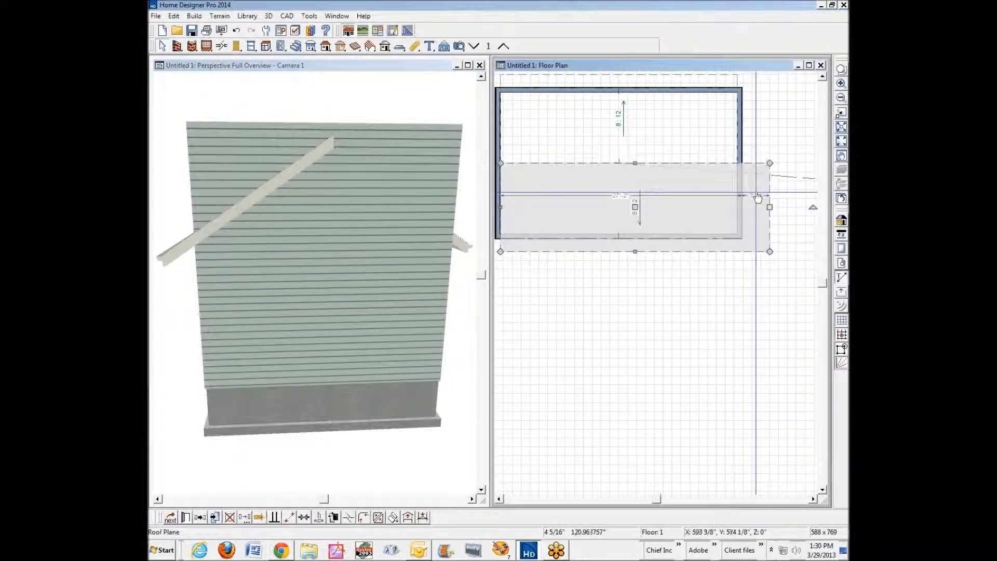
{"action": "left_click", "coordinate": [757, 196]}
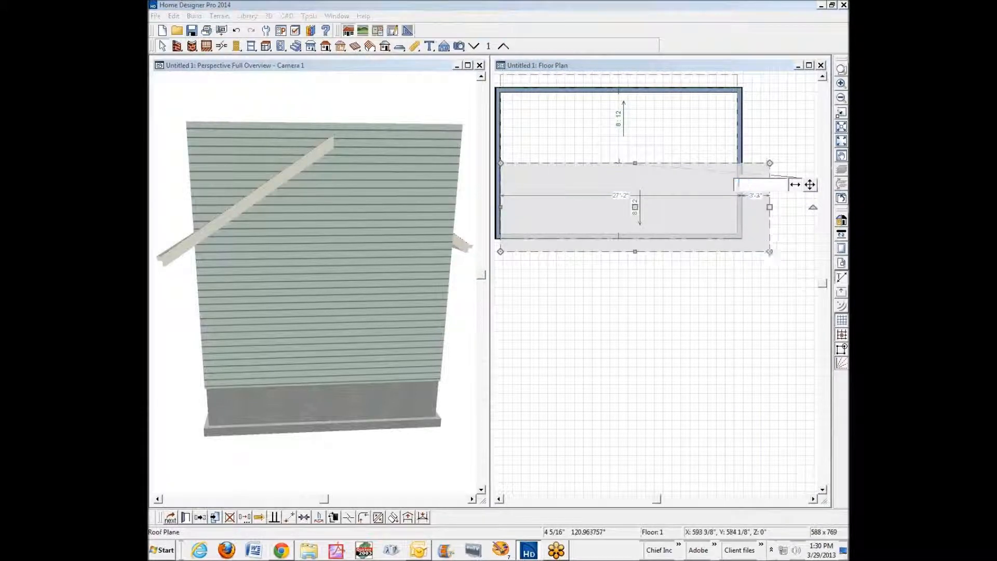
{"action": "type", "text": "-6"}
{"action": "key", "text": "Return"}
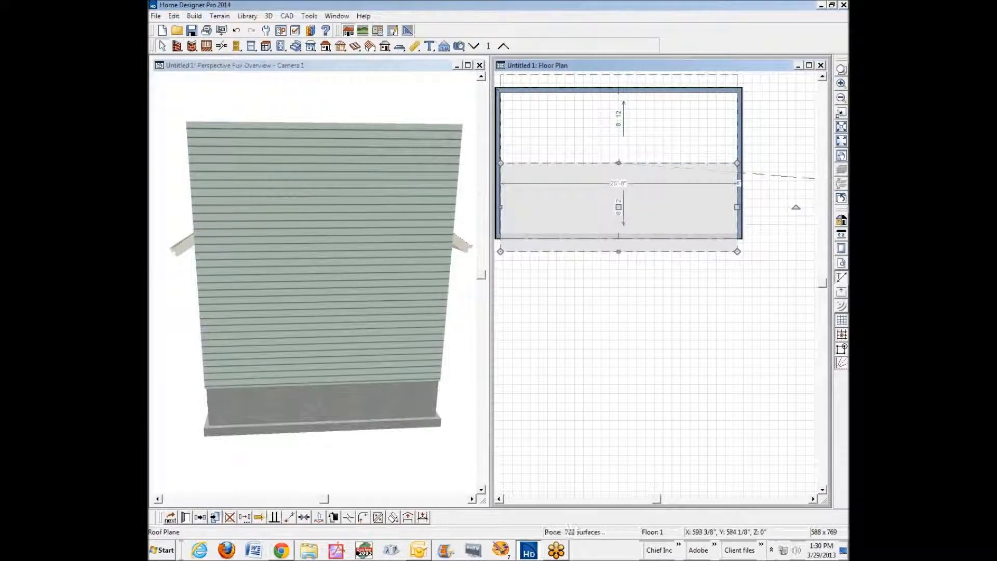
{"action": "key", "text": "Escape"}
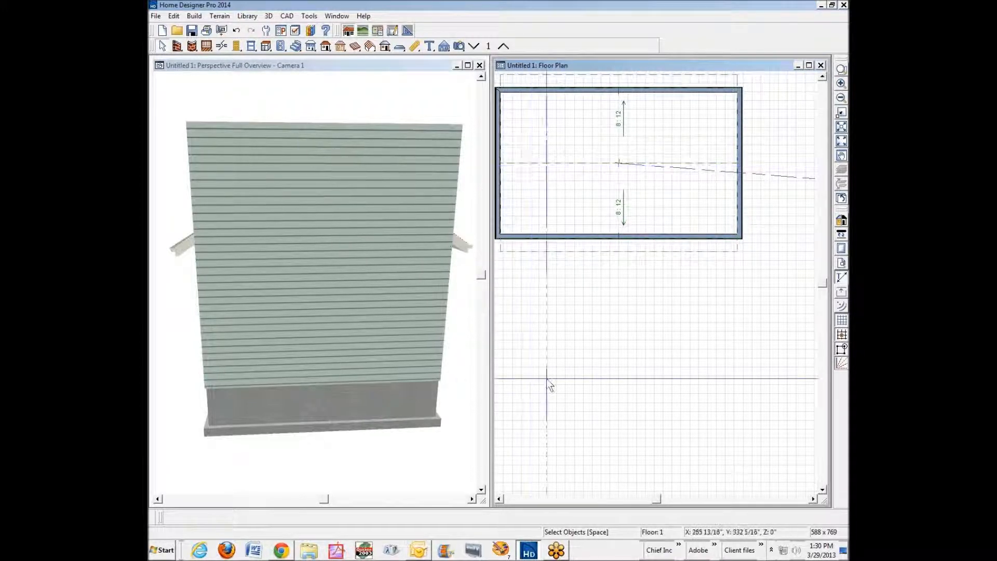
{"action": "left_click", "coordinate": [663, 237]}
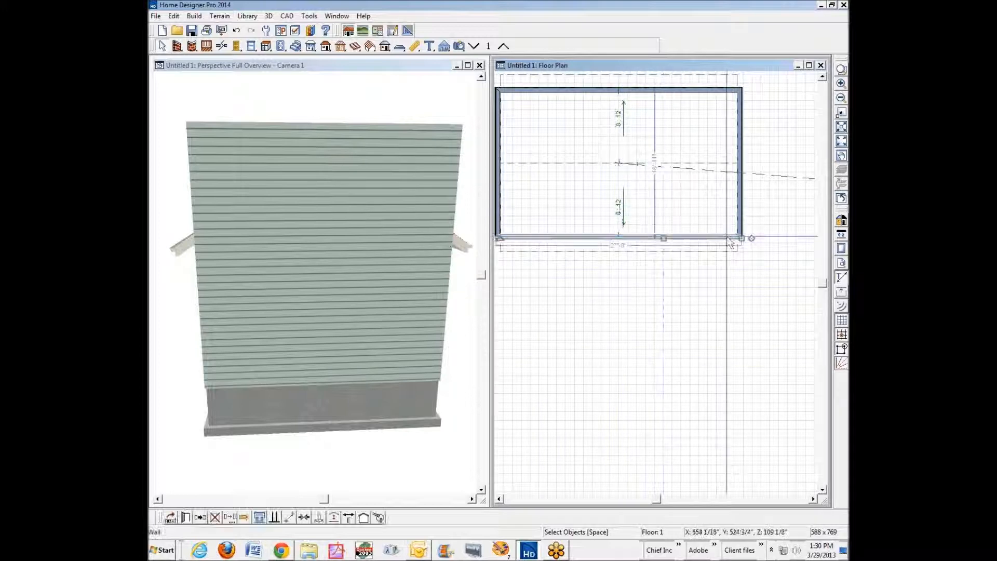
{"action": "key", "text": "Escape"}
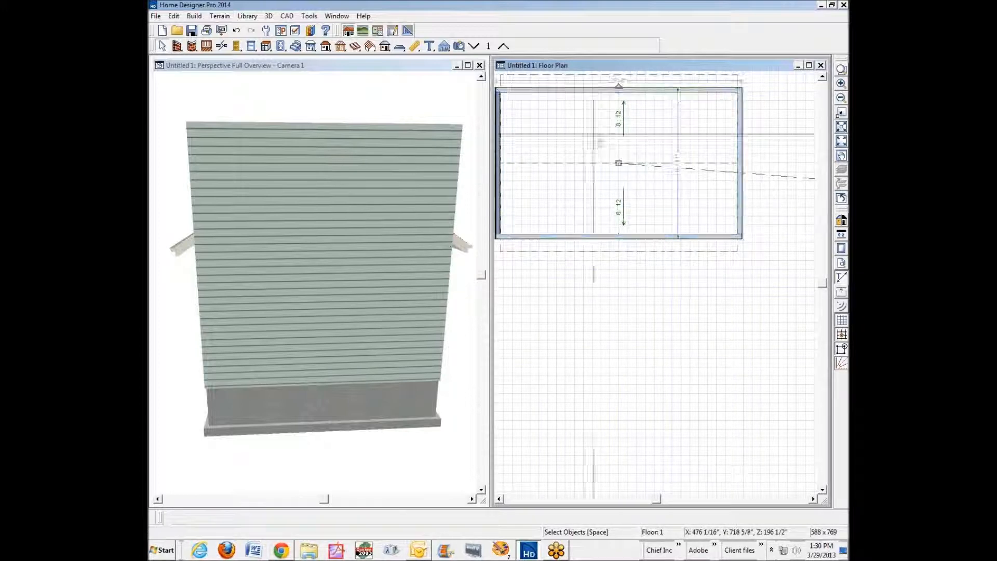
{"action": "left_click", "coordinate": [504, 178]}
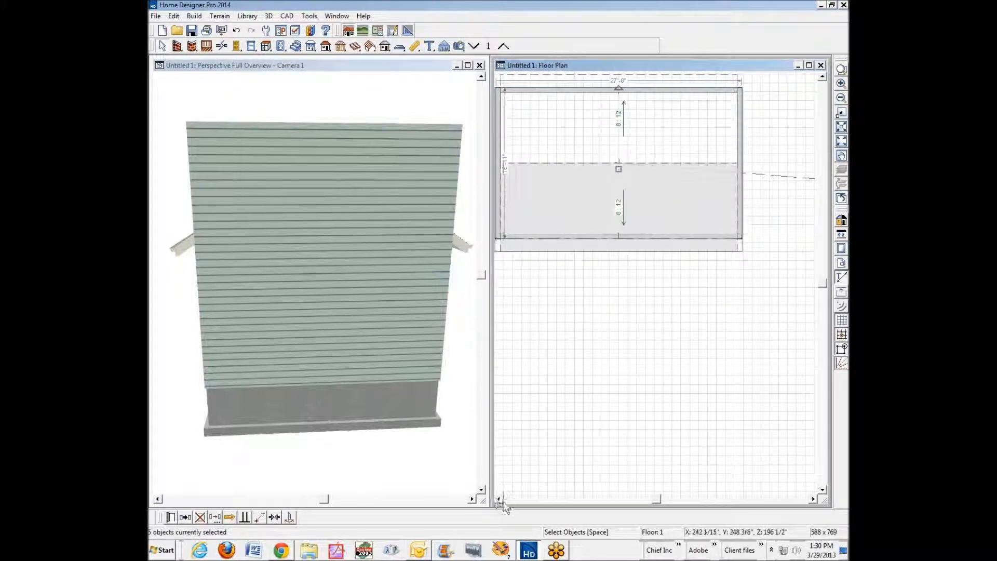
{"action": "left_click", "coordinate": [497, 498]}
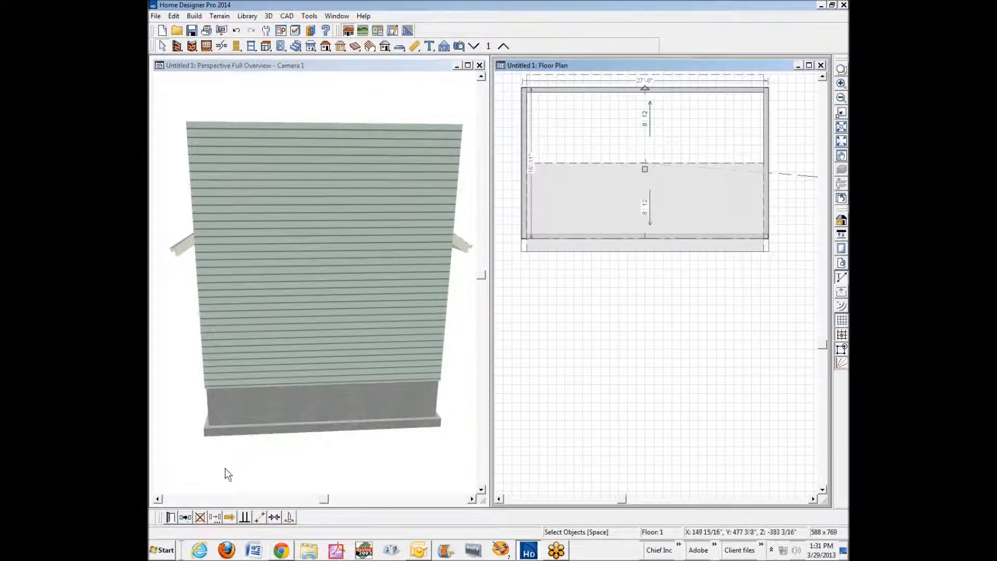
Change the wall type of all four exterior walls to Stucco-6
{"action": "left_click", "coordinate": [673, 236]}
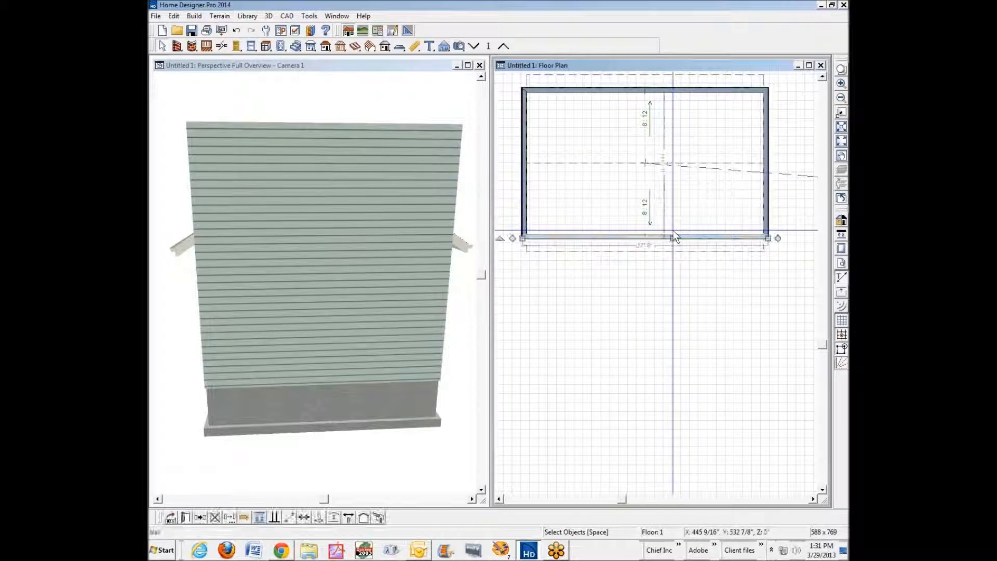
{"action": "left_click", "coordinate": [766, 201], "text": "shift"}
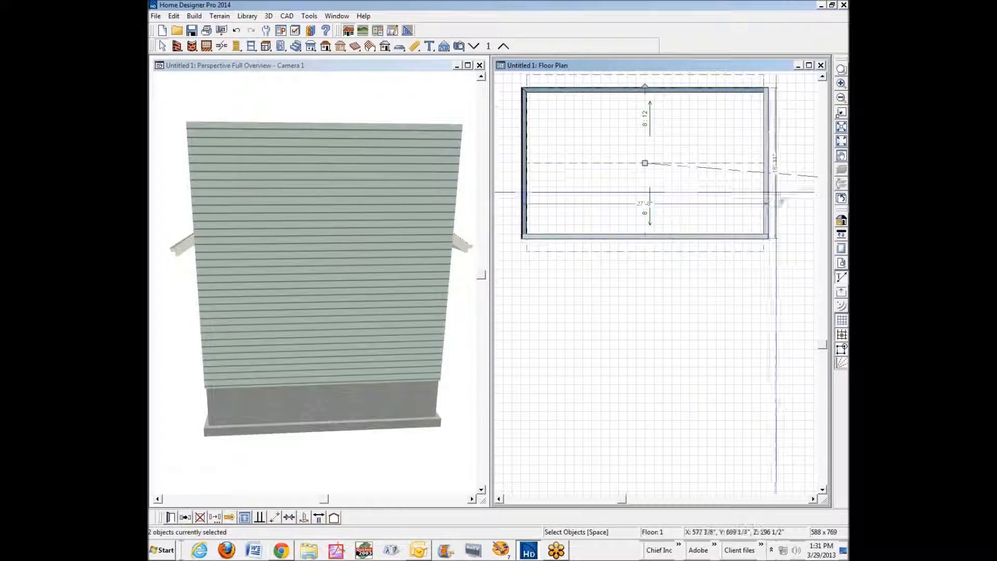
{"action": "left_click", "coordinate": [705, 91], "text": "shift"}
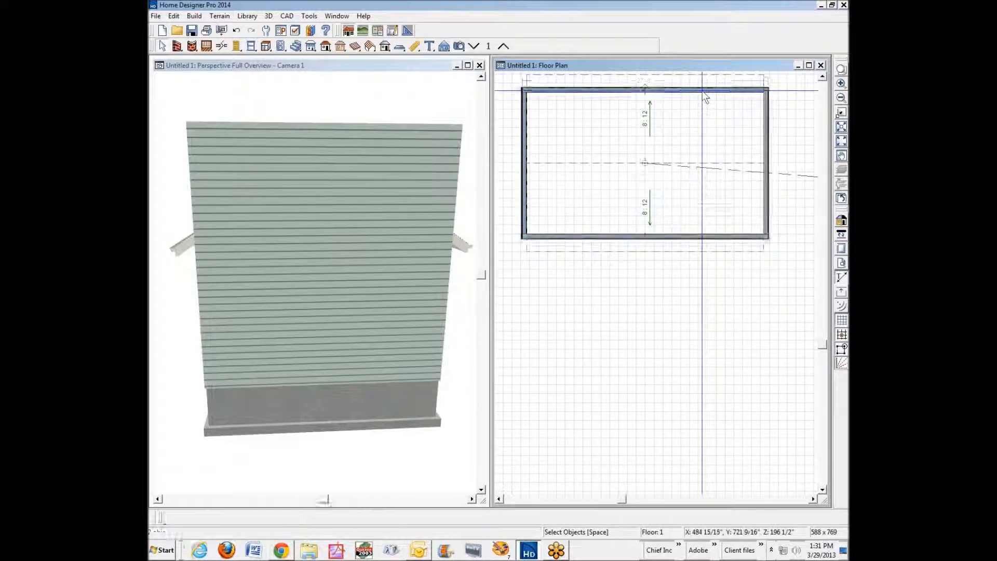
{"action": "left_click", "coordinate": [522, 119], "text": "shift"}
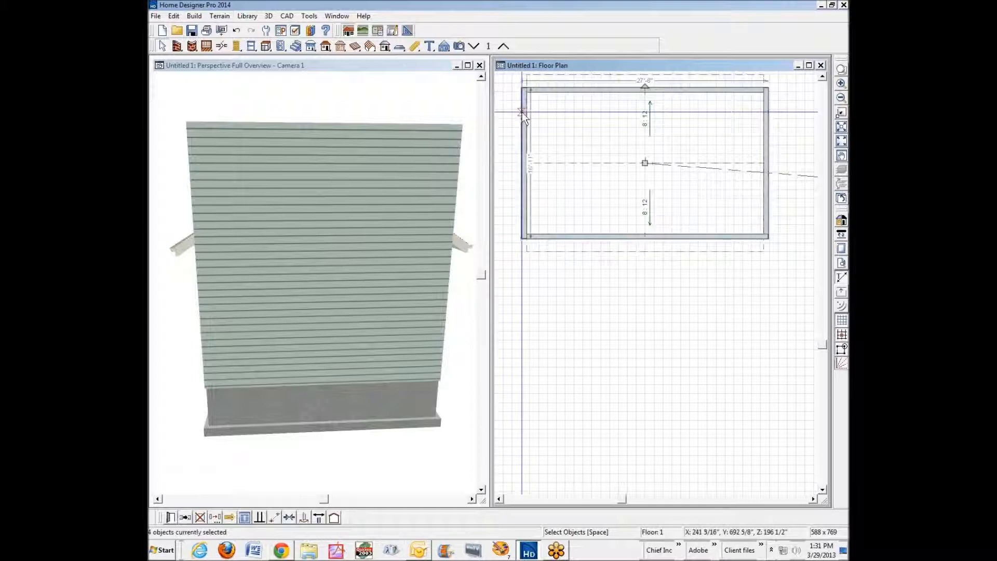
{"action": "left_click", "coordinate": [171, 517]}
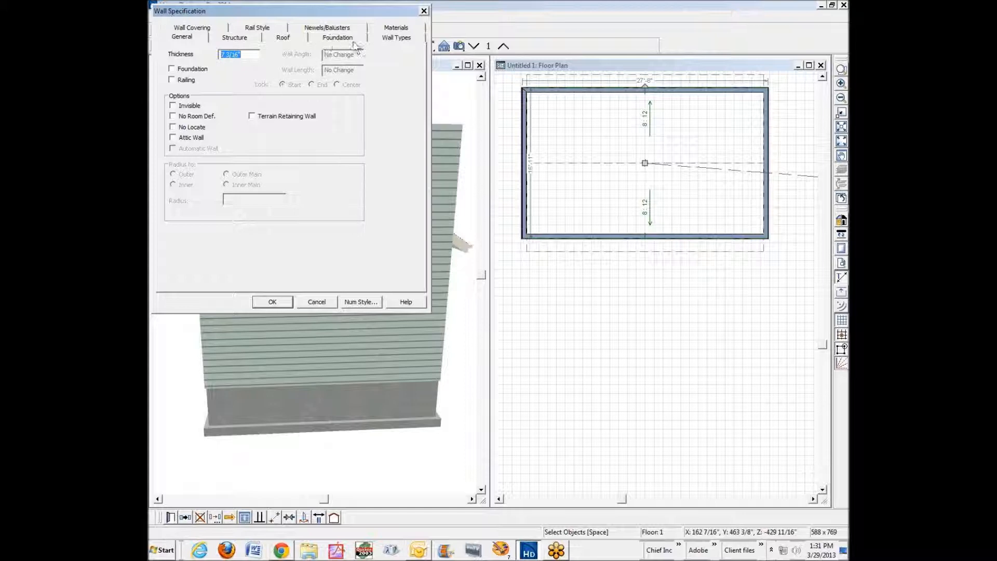
{"action": "left_click", "coordinate": [395, 39]}
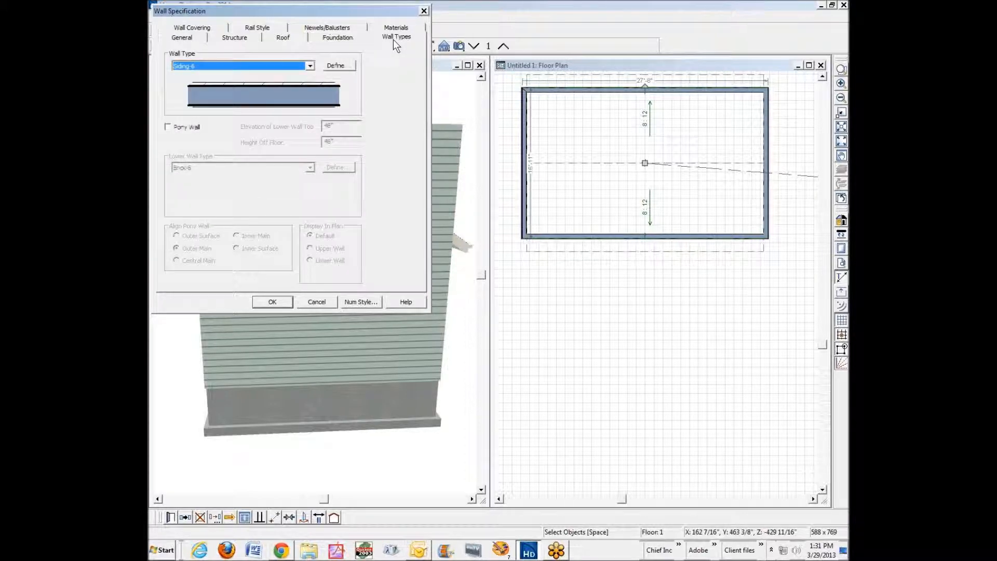
{"action": "left_click", "coordinate": [310, 67]}
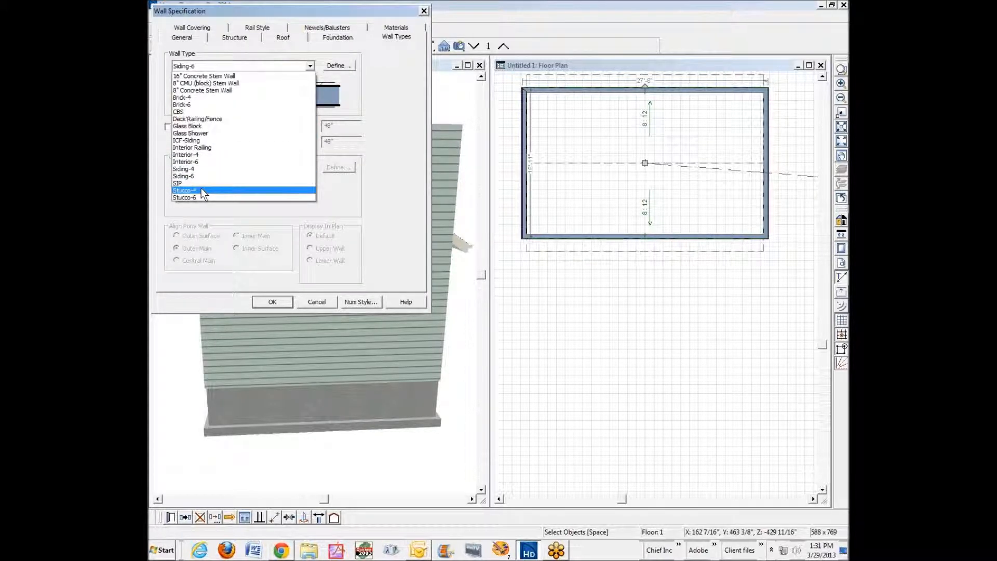
{"action": "left_click", "coordinate": [204, 198]}
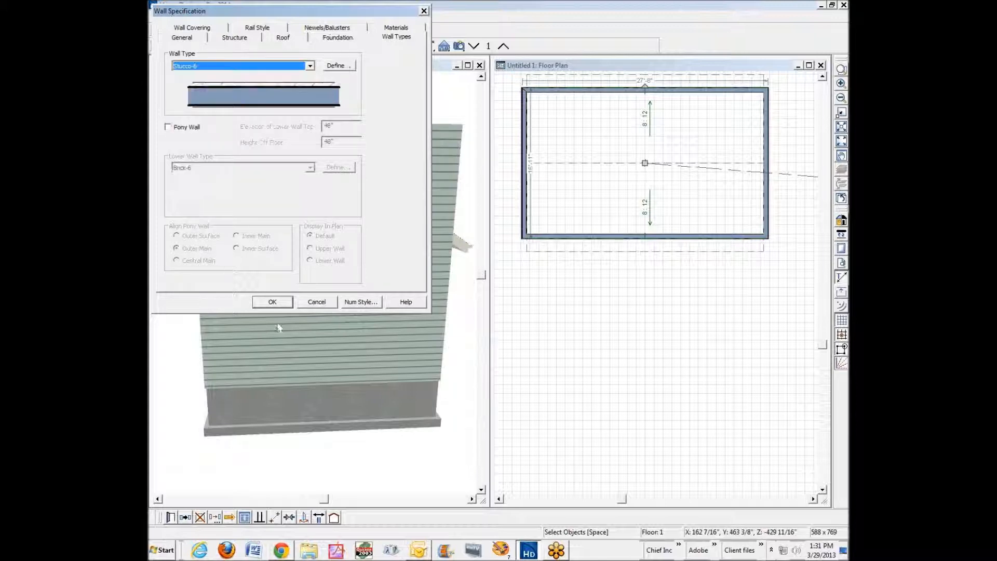
{"action": "left_click", "coordinate": [271, 300]}
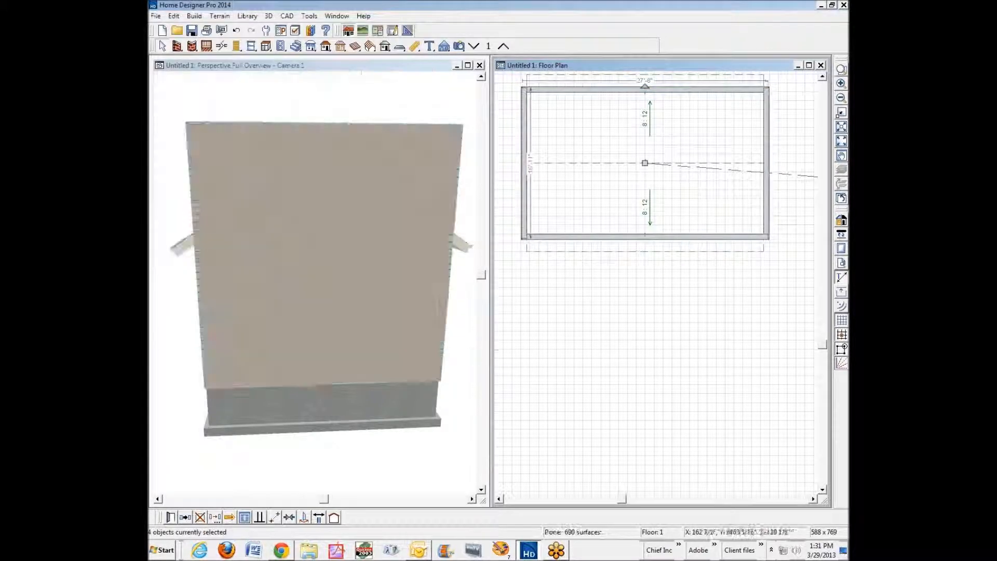
{"action": "left_click", "coordinate": [534, 357]}
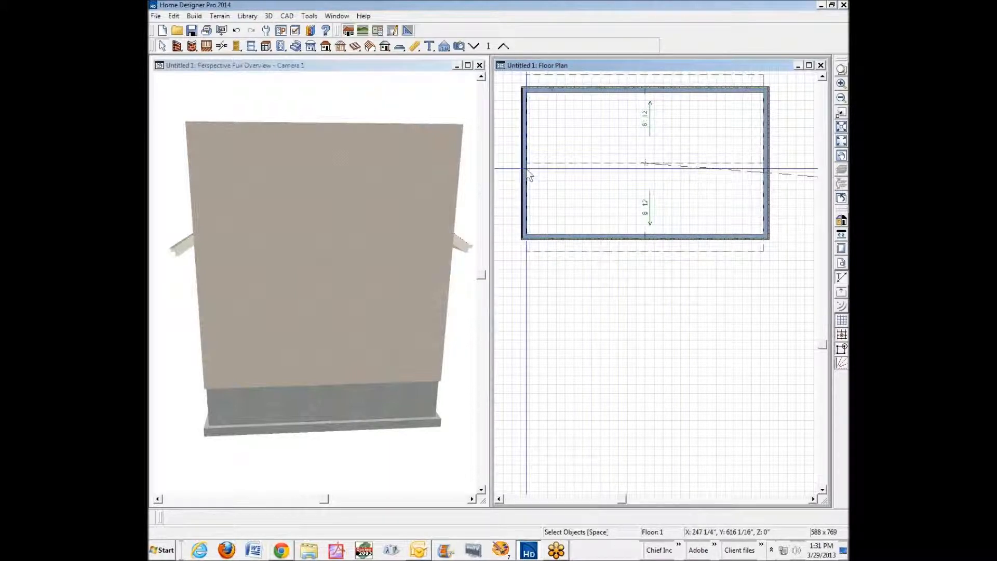
Close the perspective view and create a cross section/elevation view looking at the right end wall from outside
{"action": "left_click", "coordinate": [480, 66]}
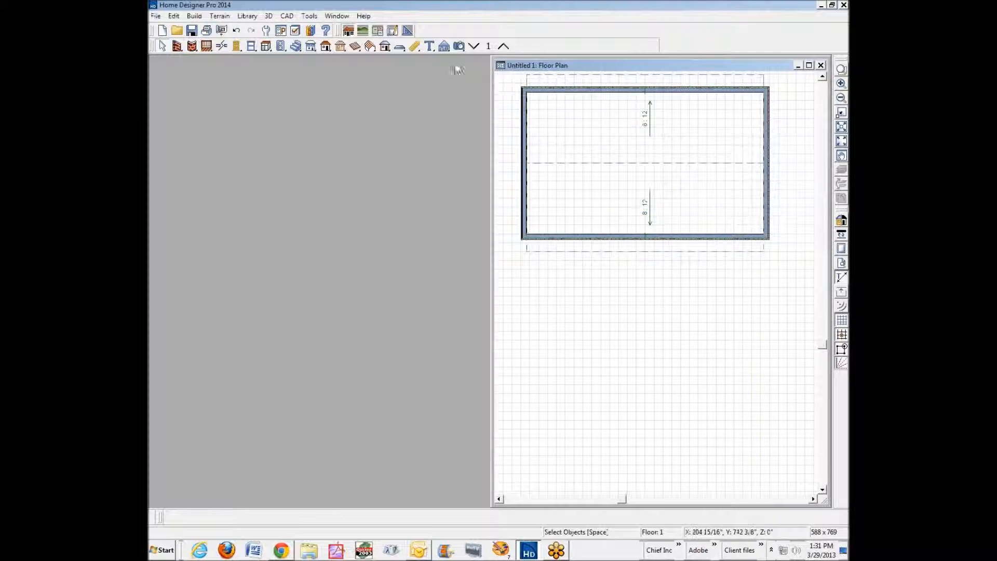
{"action": "left_click", "coordinate": [445, 47]}
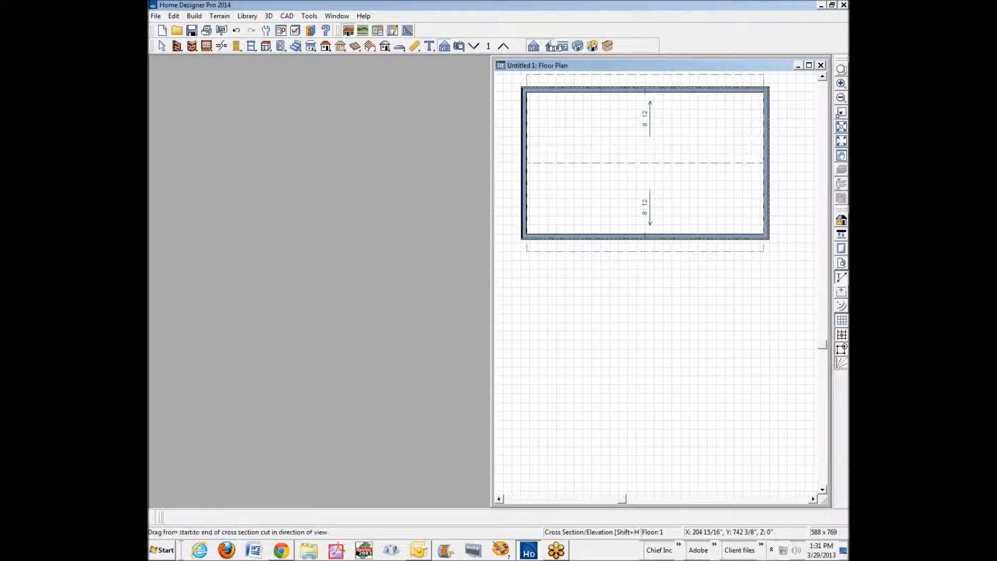
{"action": "left_click_drag", "start_coordinate": [789, 180], "coordinate": [740, 181]}
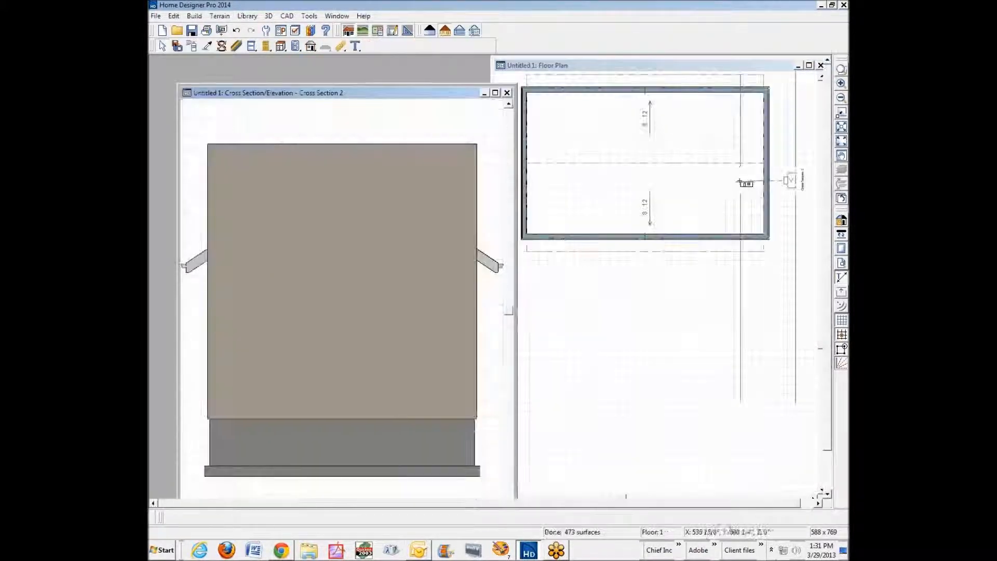
{"action": "scroll", "coordinate": [301, 168], "scroll_direction": "up", "scroll_amount": 1}
{"action": "scroll", "coordinate": [301, 167], "scroll_direction": "down", "scroll_amount": 1}
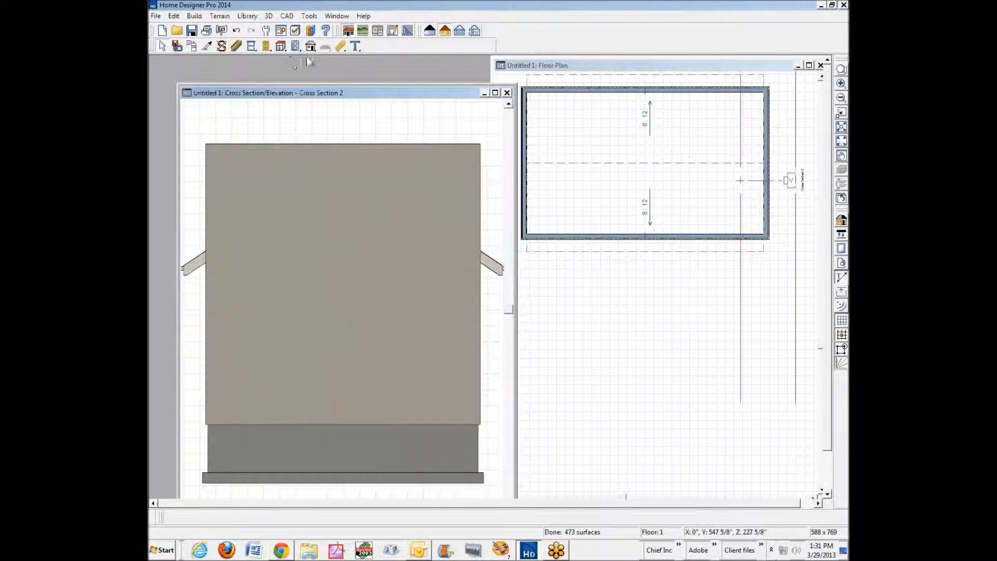
Draw two horizontal CAD lines across the upper part of the end wall in the elevation
{"action": "left_click", "coordinate": [310, 16]}
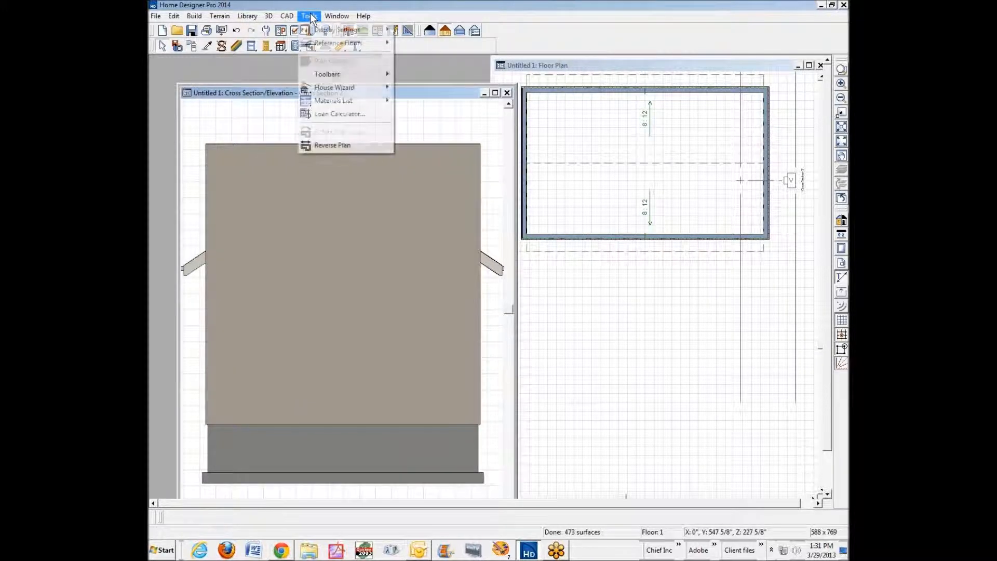
{"action": "mouse_move", "coordinate": [287, 17]}
{"action": "mouse_move", "coordinate": [292, 39]}
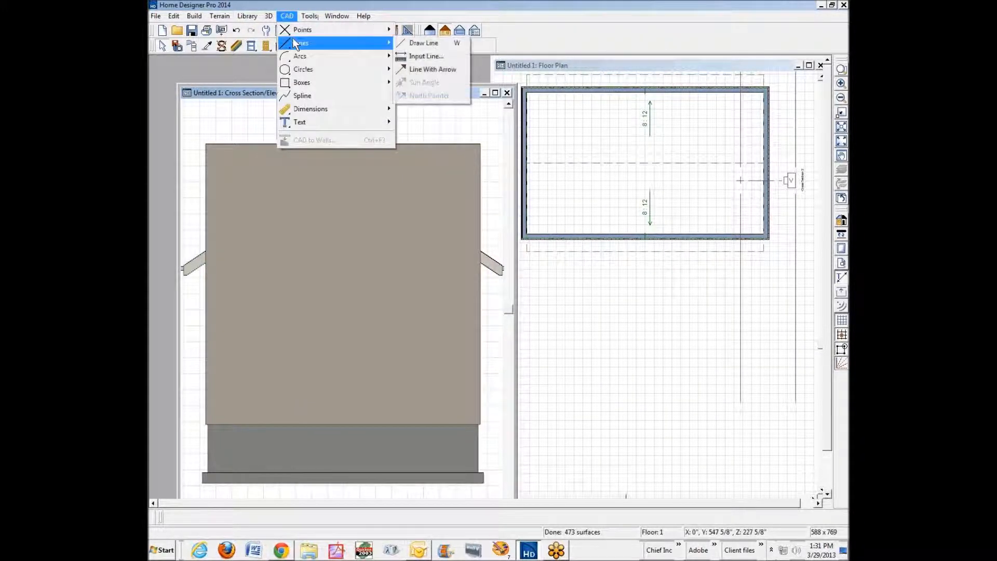
{"action": "left_click", "coordinate": [422, 36]}
{"action": "left_click_drag", "start_coordinate": [243, 182], "coordinate": [425, 183]}
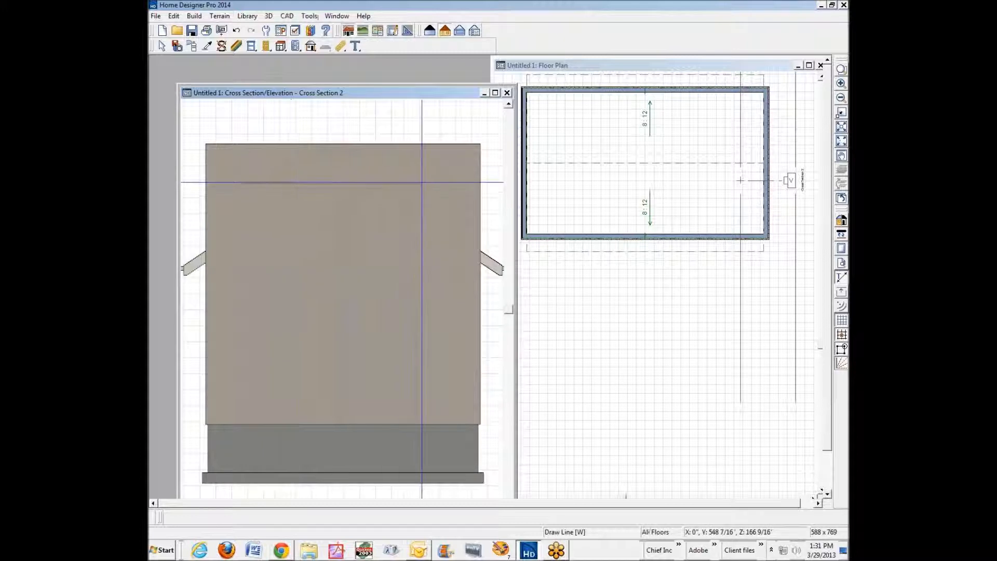
{"action": "left_click_drag", "start_coordinate": [246, 223], "coordinate": [428, 223]}
{"action": "key", "text": "space"}
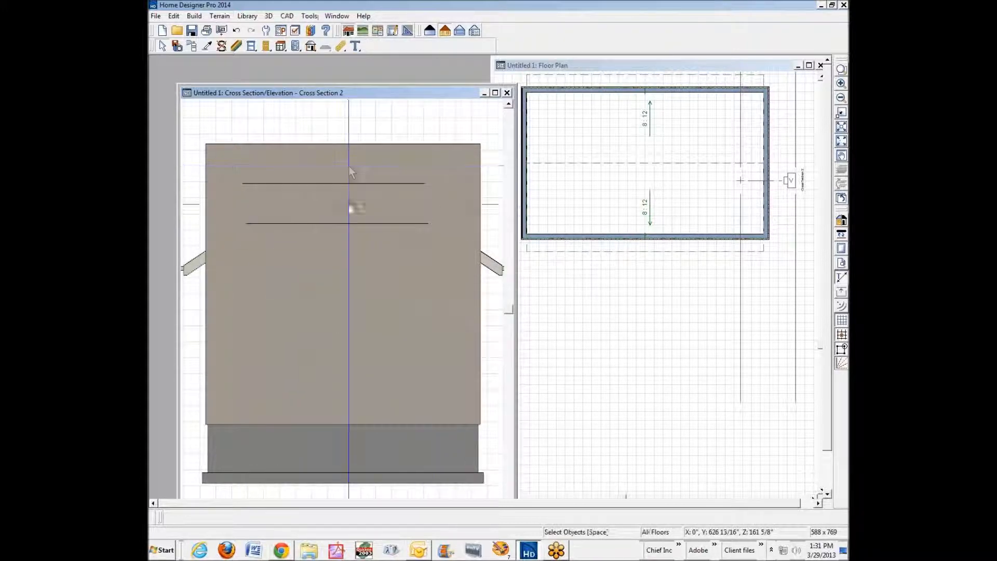
Delete the two horizontal CAD lines from the end wall elevation
{"action": "left_click", "coordinate": [359, 223]}
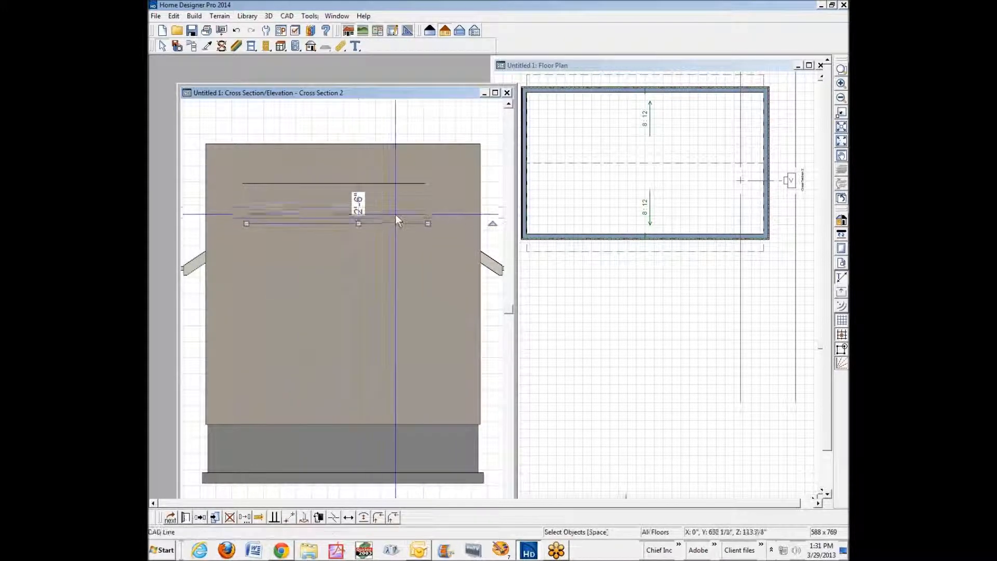
{"action": "key", "text": "Delete"}
{"action": "left_click", "coordinate": [355, 185]}
{"action": "key", "text": "Delete"}
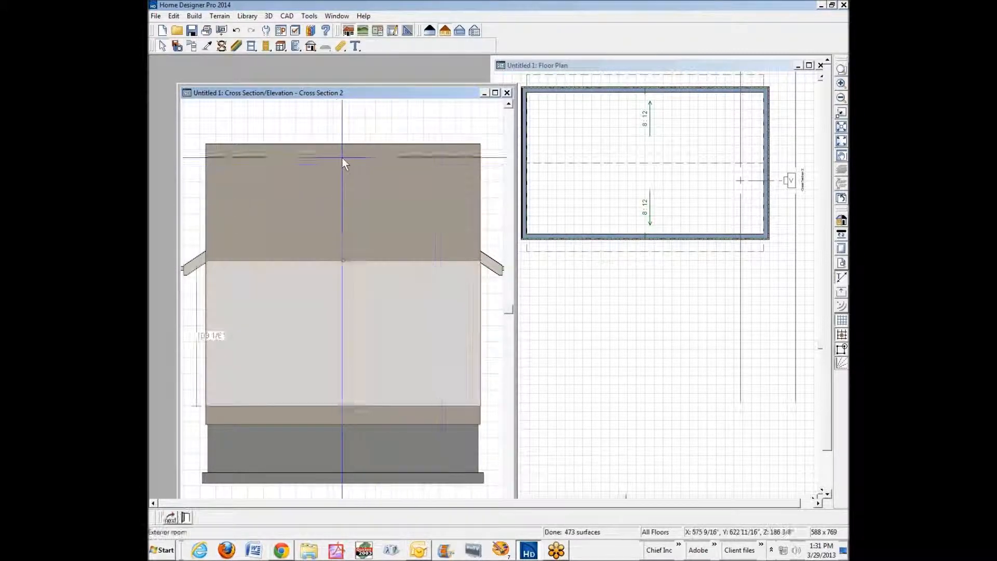
Break the end wall's top edge about 7'-4" from its left corner and lower that corner to form a slope
{"action": "left_click", "coordinate": [382, 126]}
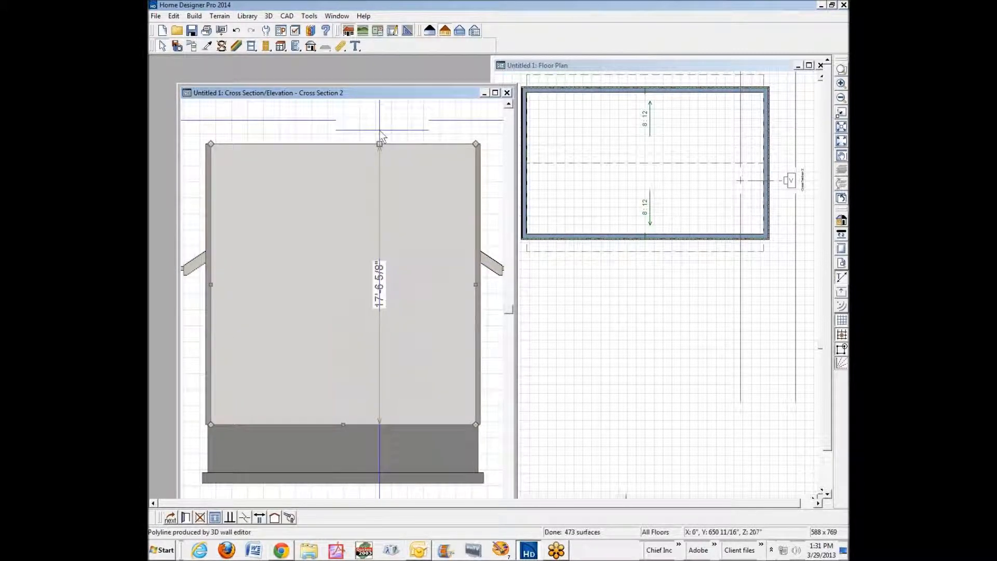
{"action": "left_click", "coordinate": [338, 181]}
{"action": "left_click", "coordinate": [381, 207]}
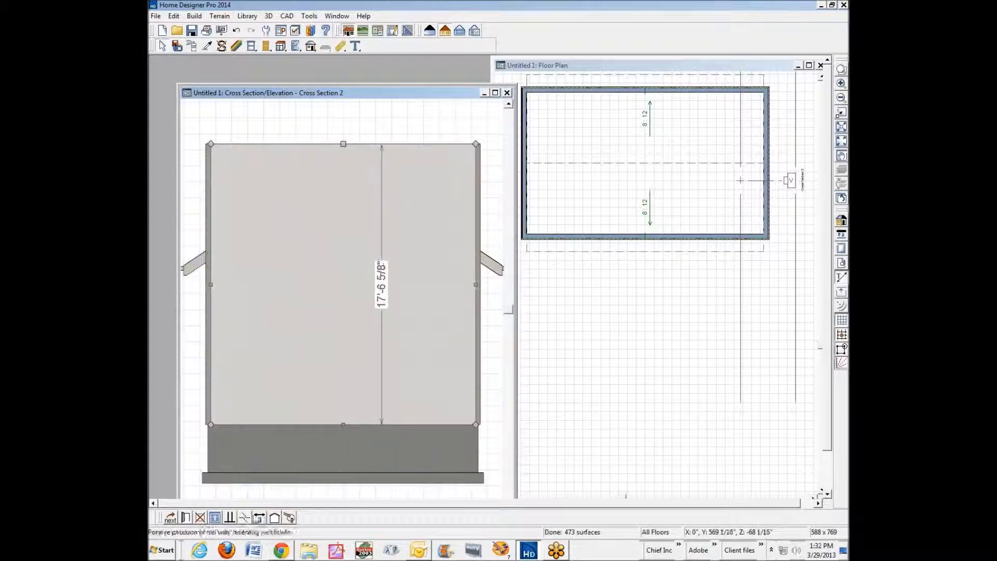
{"action": "left_click", "coordinate": [245, 518]}
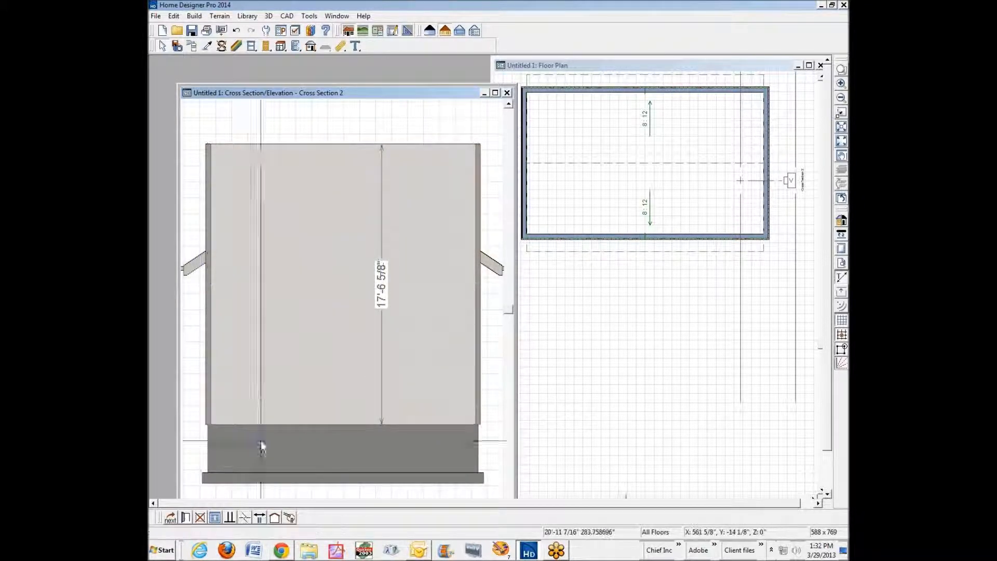
{"action": "left_click", "coordinate": [328, 140]}
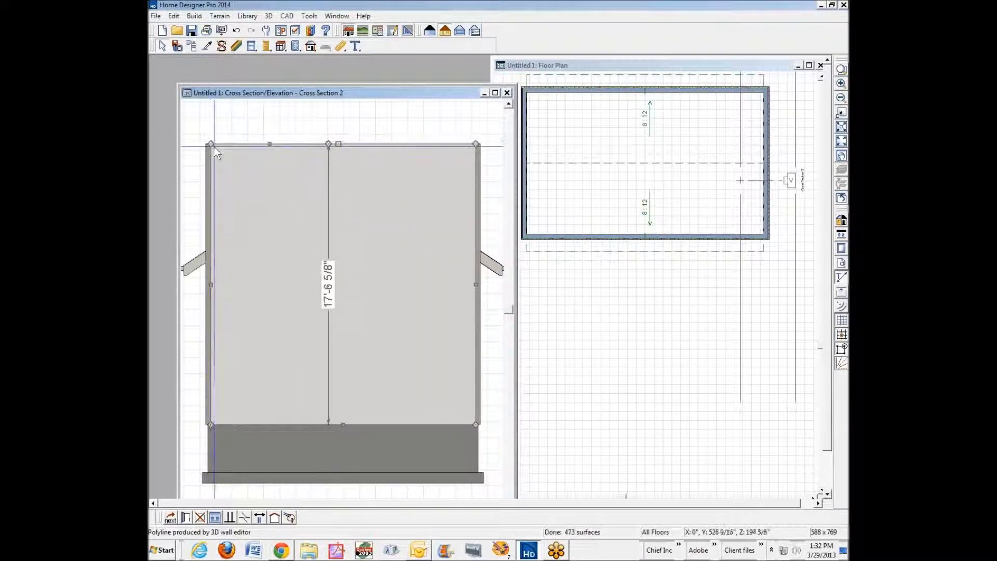
{"action": "left_click_drag", "start_coordinate": [210, 143], "coordinate": [211, 209]}
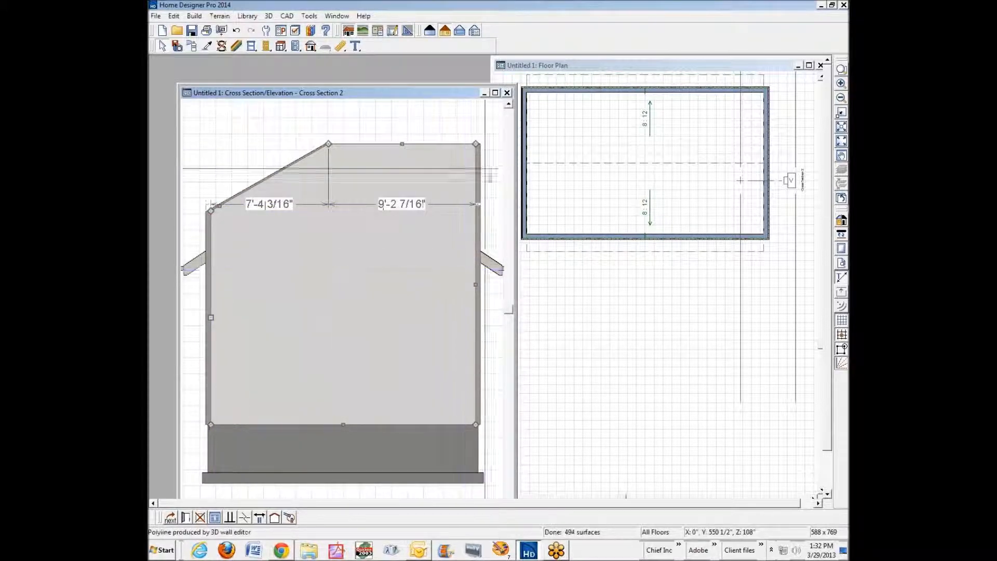
Break the wall's top edge right of center and lower the right corner to about 13'-8" above the wall's base
{"action": "left_click", "coordinate": [244, 518]}
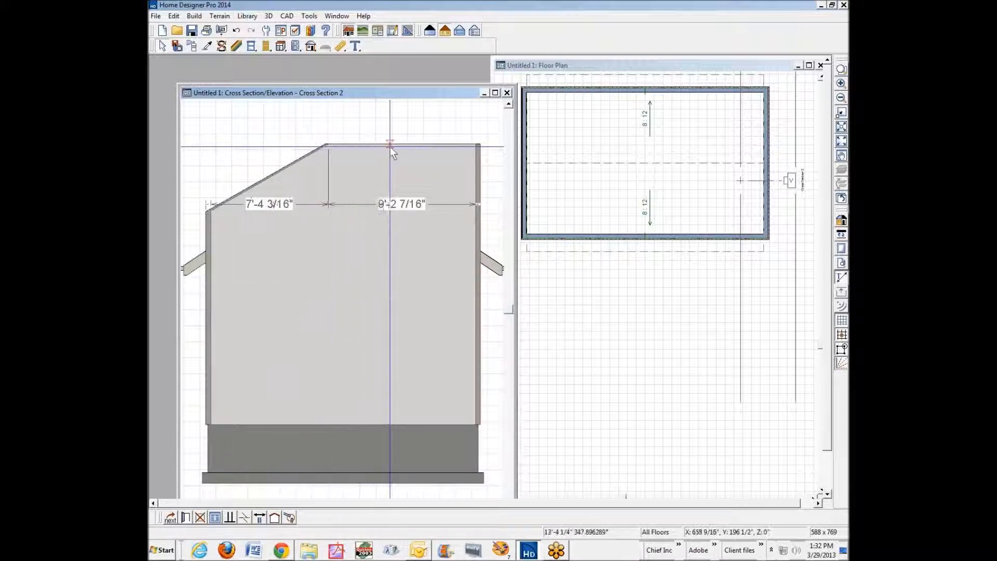
{"action": "left_click", "coordinate": [374, 145]}
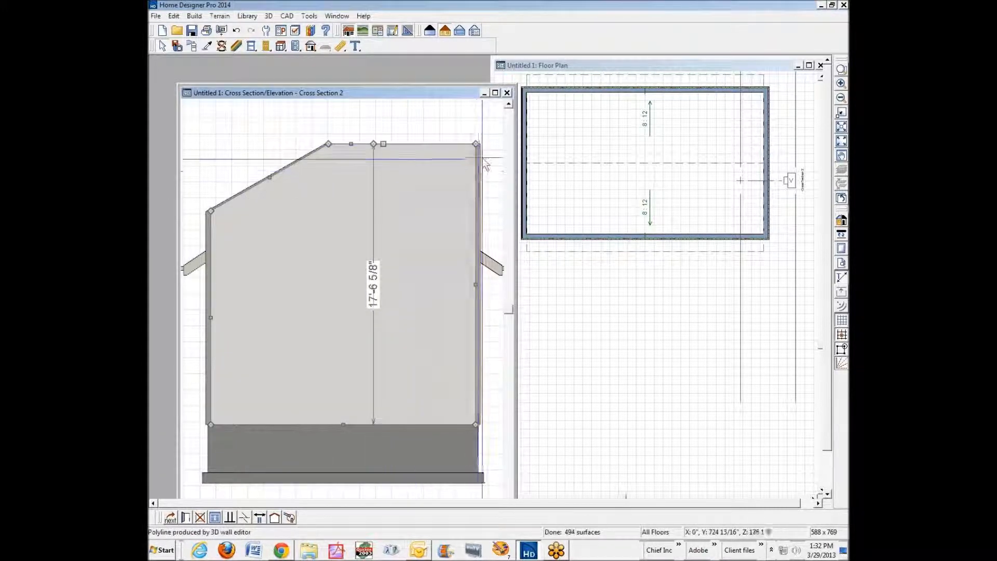
{"action": "left_click_drag", "start_coordinate": [477, 150], "coordinate": [479, 207]}
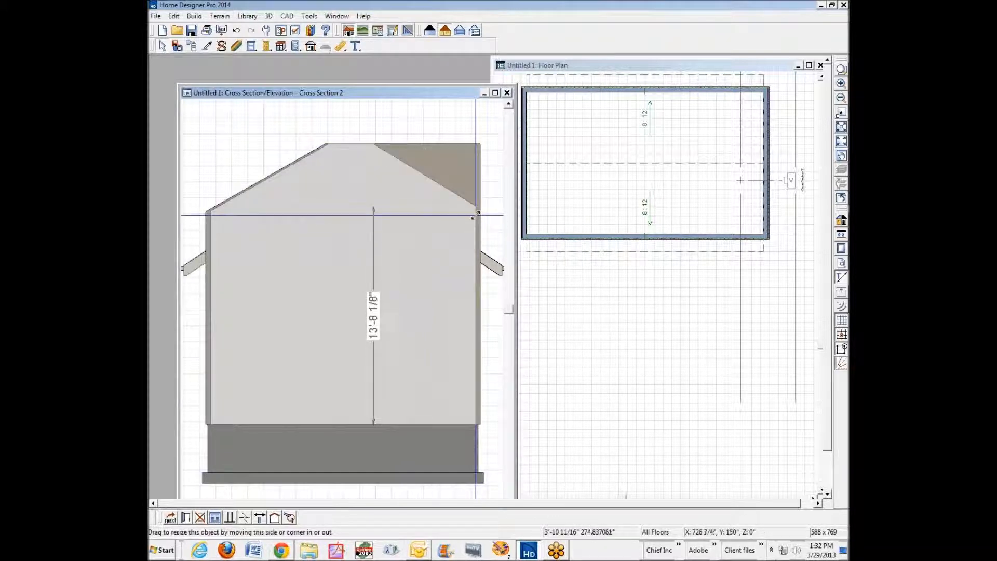
{"action": "key", "text": "Escape"}
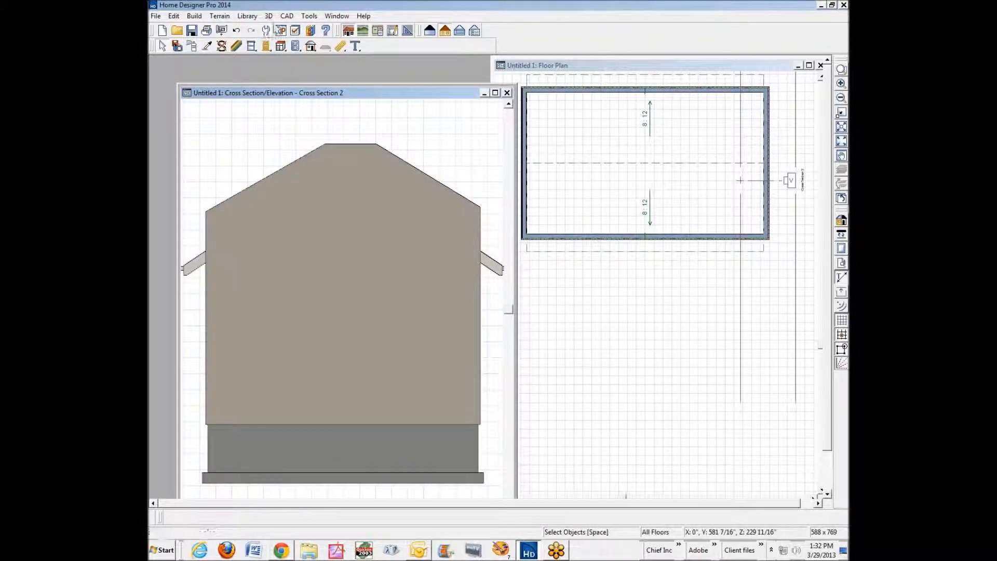
Draw two horizontal CAD lines across the end wall, about 2'-4" apart, between the lowered corners and the eaves
{"action": "left_click", "coordinate": [285, 16]}
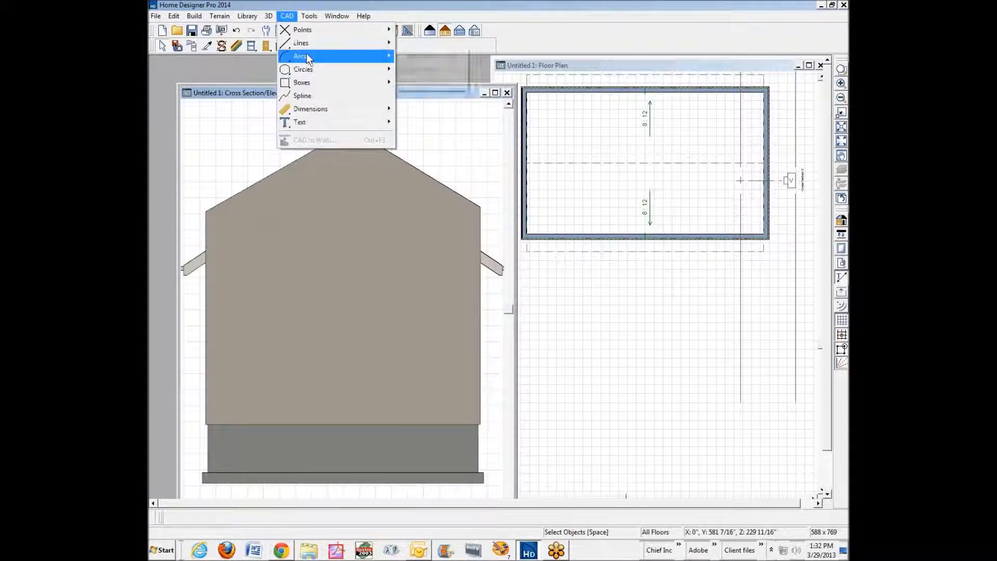
{"action": "mouse_move", "coordinate": [310, 43]}
{"action": "left_click", "coordinate": [406, 42]}
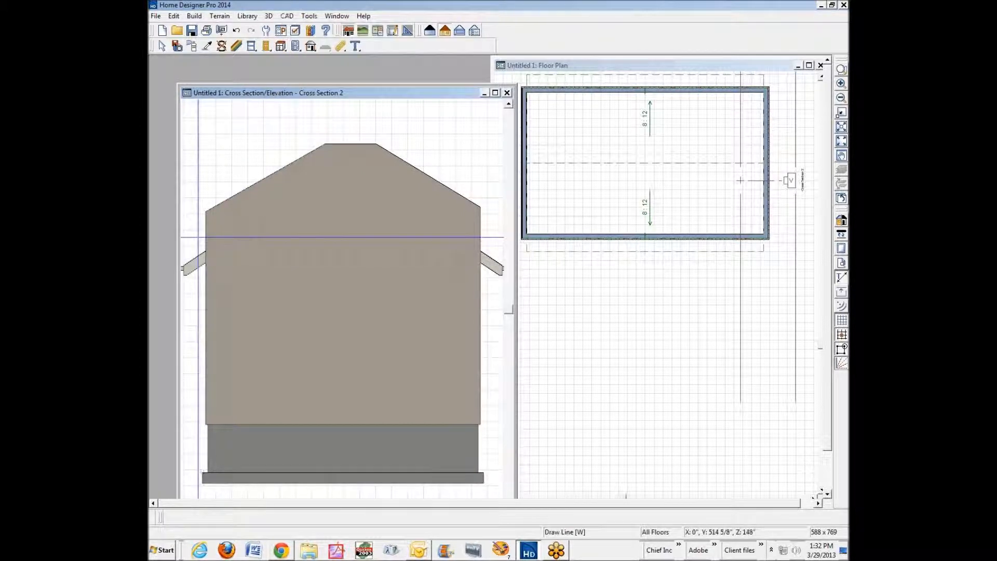
{"action": "left_click_drag", "start_coordinate": [198, 211], "coordinate": [494, 211]}
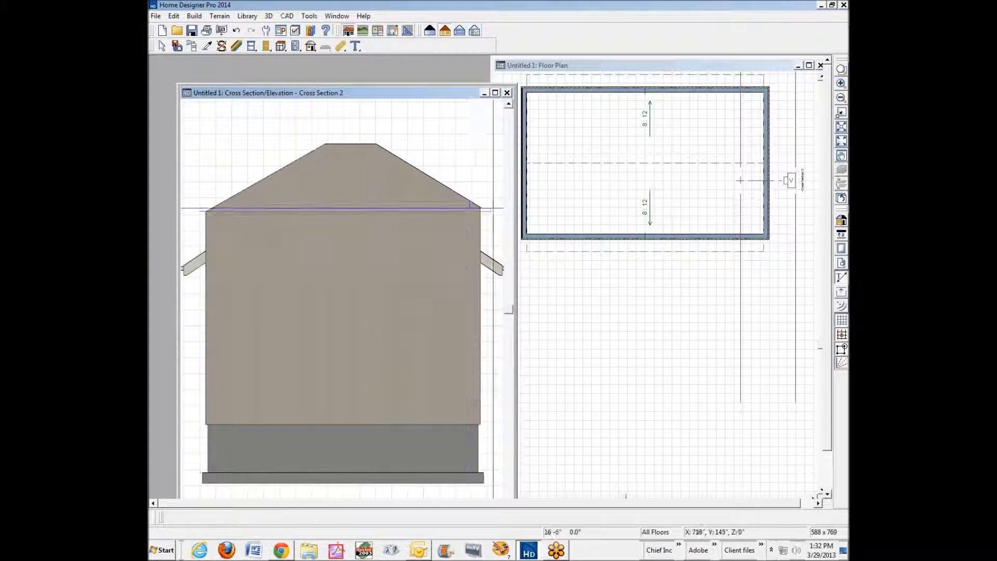
{"action": "left_click_drag", "start_coordinate": [205, 248], "coordinate": [486, 248]}
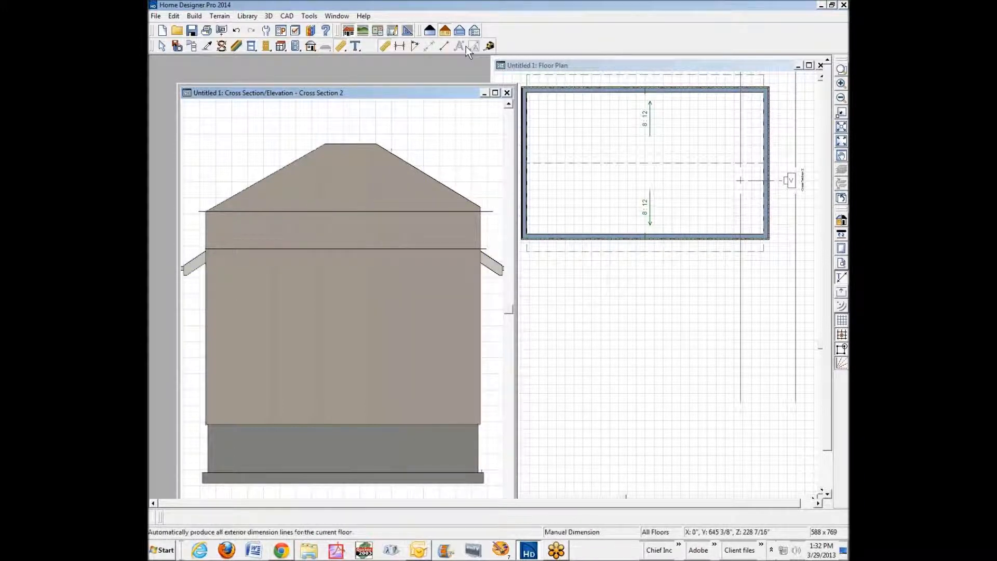
Dimension the gap between the two horizontal lines and move the upper line to make it 2'
{"action": "left_click", "coordinate": [401, 49]}
{"action": "left_click_drag", "start_coordinate": [356, 208], "coordinate": [362, 256]}
{"action": "left_click", "coordinate": [395, 214]}
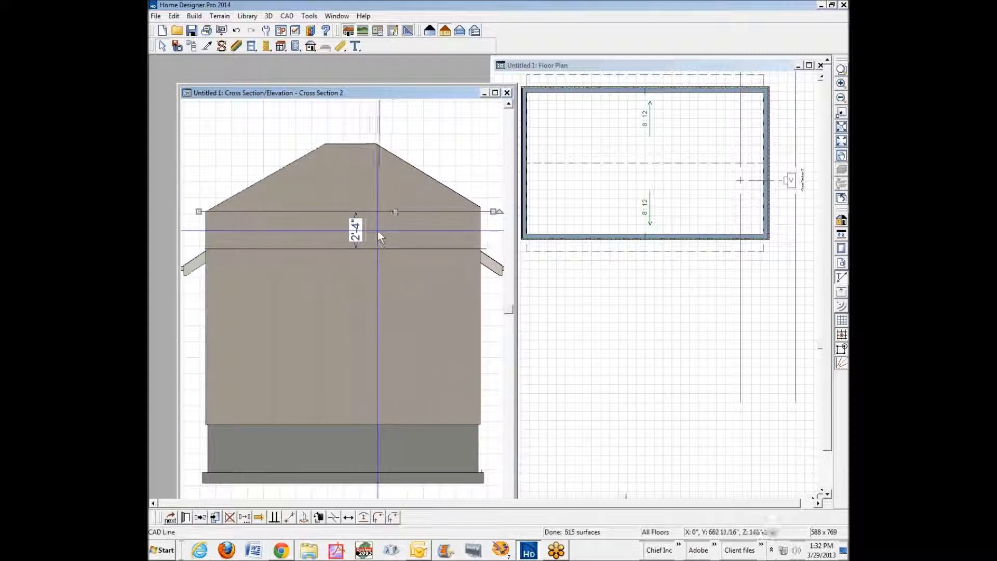
{"action": "left_click", "coordinate": [356, 228]}
{"action": "type", "text": "2'"}
{"action": "key", "text": "Return"}
{"action": "key", "text": "Escape"}
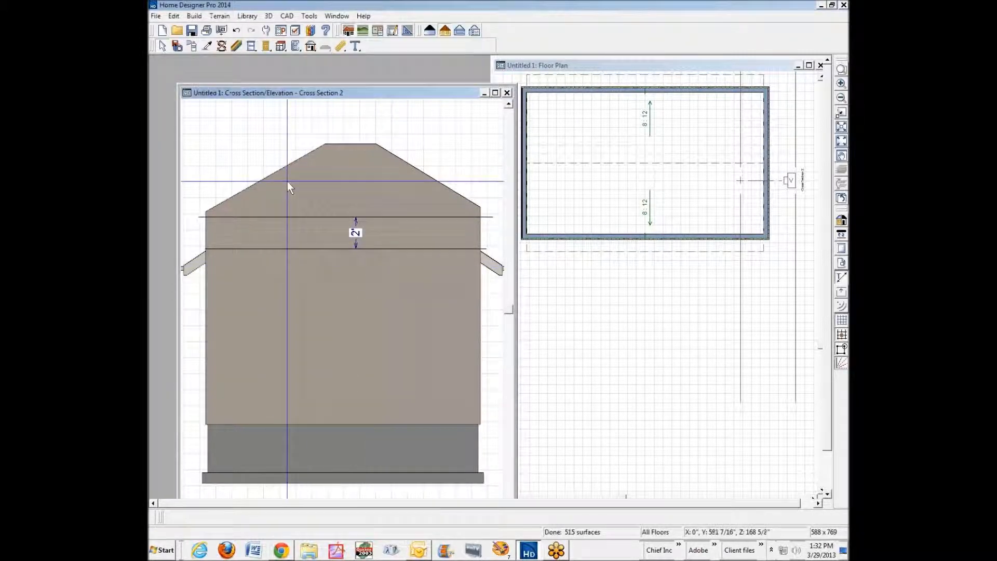
Select the end wall and lower its left and right top corners onto the upper horizontal CAD line
{"action": "left_click", "coordinate": [235, 211]}
{"action": "left_click", "coordinate": [252, 195]}
{"action": "left_click_drag", "start_coordinate": [252, 195], "coordinate": [211, 217]}
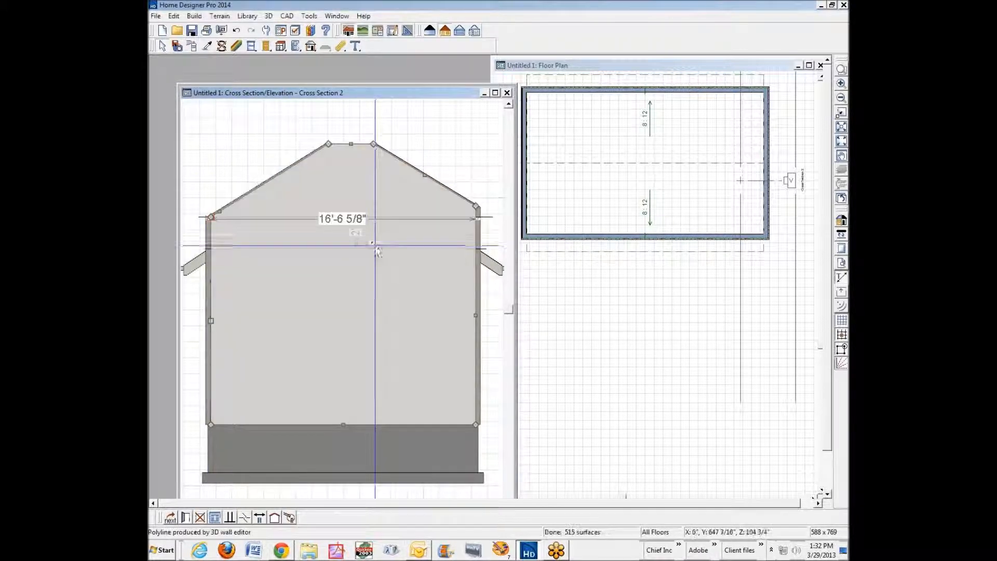
{"action": "left_click_drag", "start_coordinate": [474, 206], "coordinate": [475, 217]}
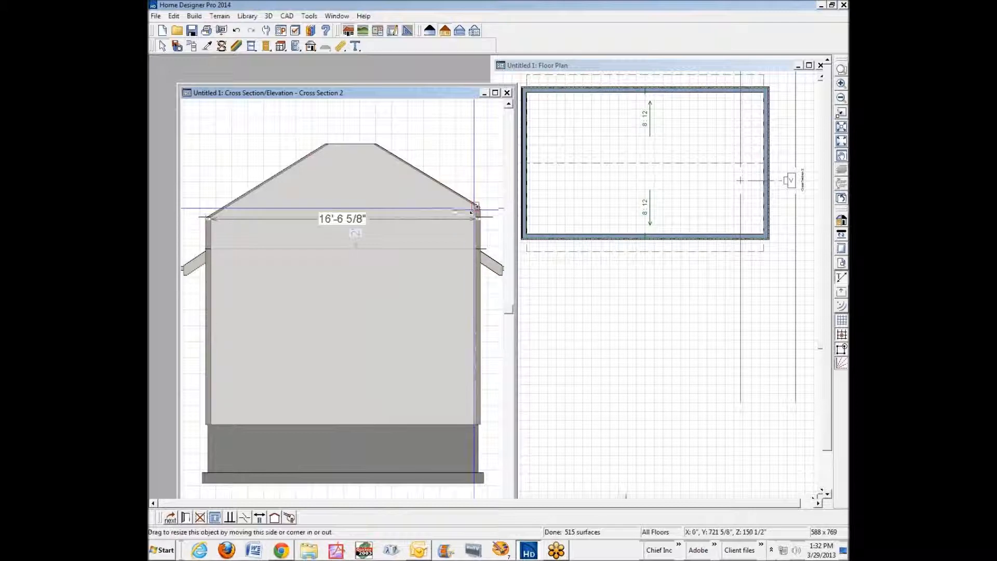
{"action": "left_click", "coordinate": [424, 181]}
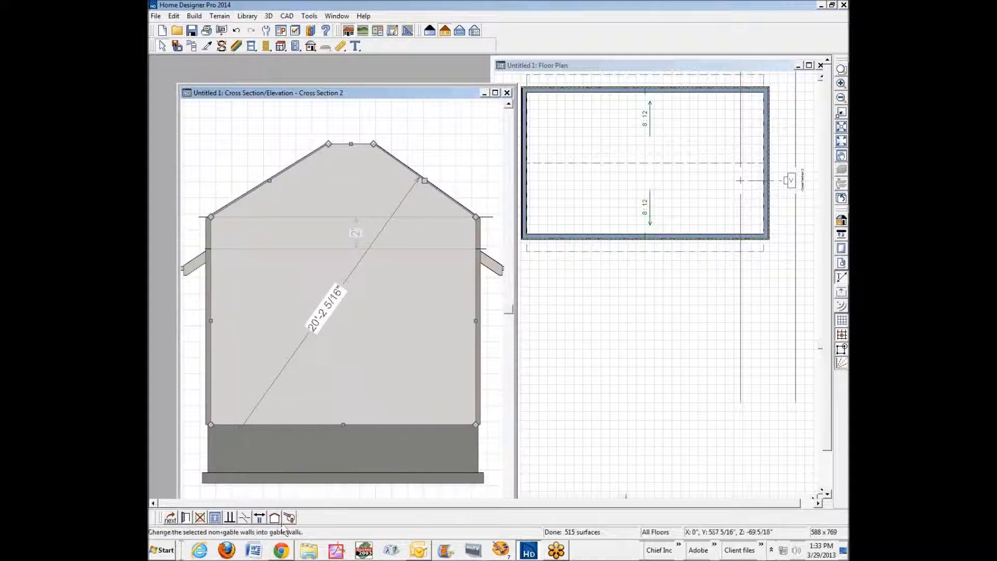
{"action": "left_click", "coordinate": [282, 114]}
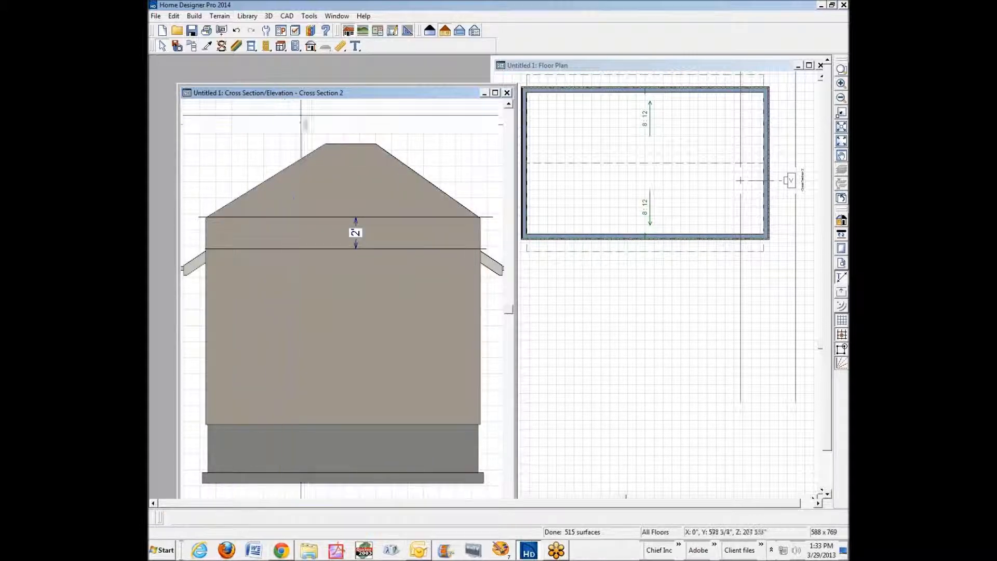
Draw a horizontal CAD line just above the end wall's flat top and convert it to an arc
{"action": "left_click", "coordinate": [310, 17]}
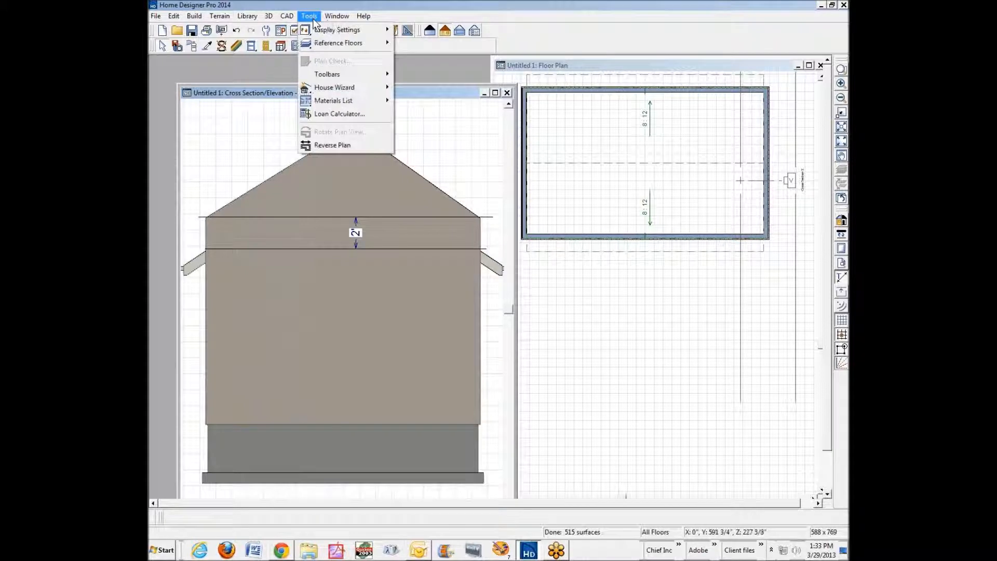
{"action": "mouse_move", "coordinate": [287, 16]}
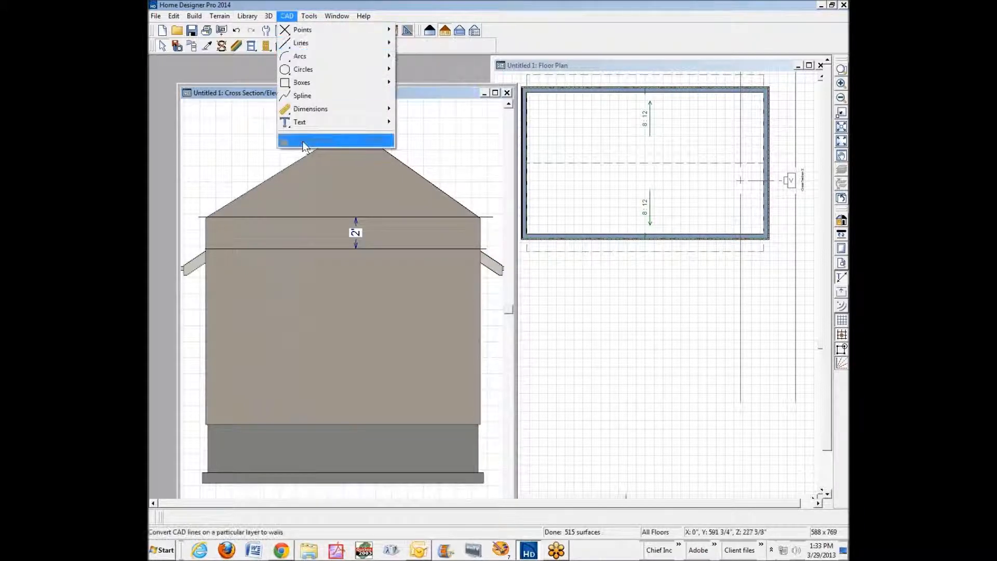
{"action": "mouse_move", "coordinate": [289, 44]}
{"action": "left_click", "coordinate": [416, 43]}
{"action": "left_click_drag", "start_coordinate": [387, 134], "coordinate": [234, 134]}
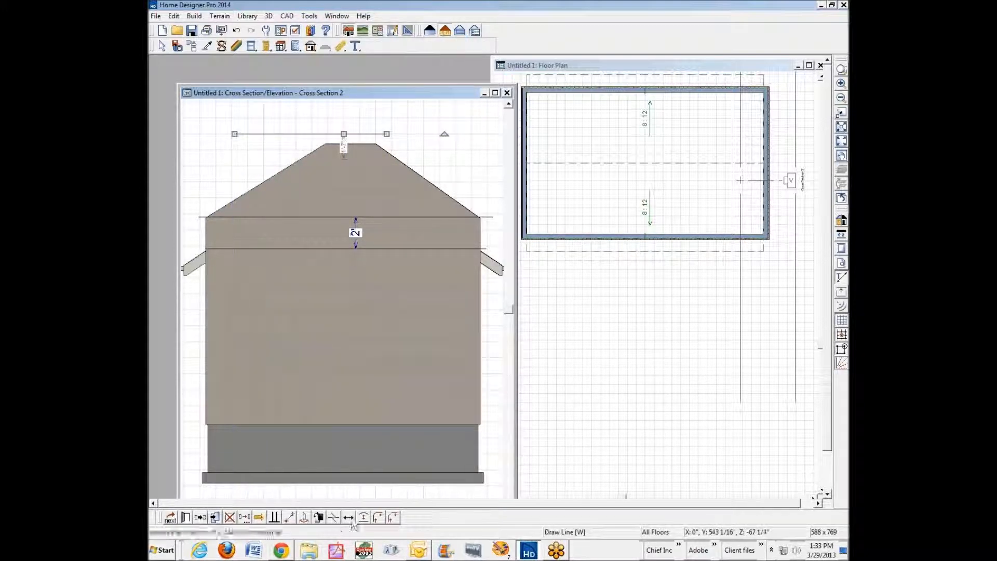
{"action": "left_click", "coordinate": [366, 517]}
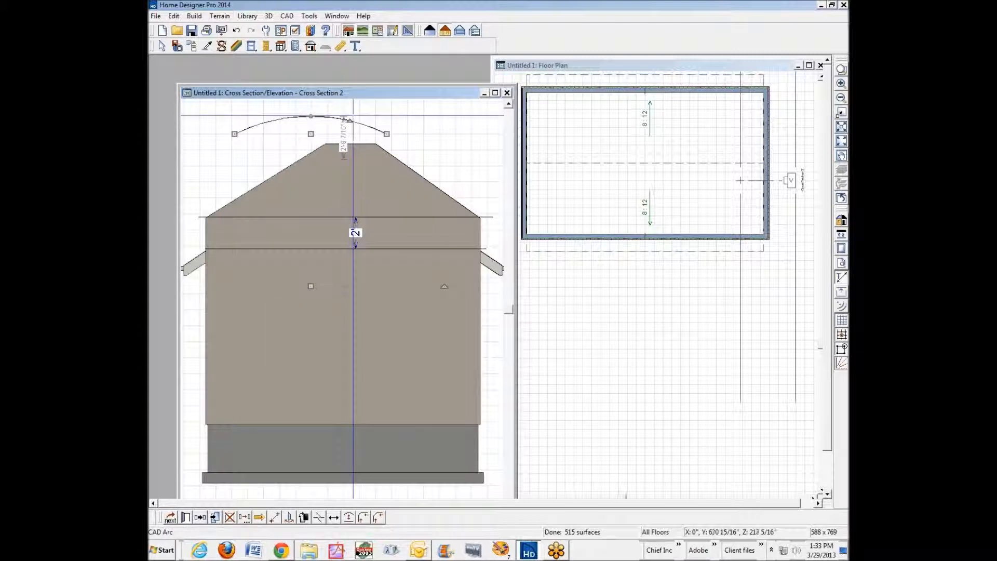
Increase the arc's curvature and move it down so it sits centered over the wall's flat peak
{"action": "left_click_drag", "start_coordinate": [349, 120], "coordinate": [349, 102]}
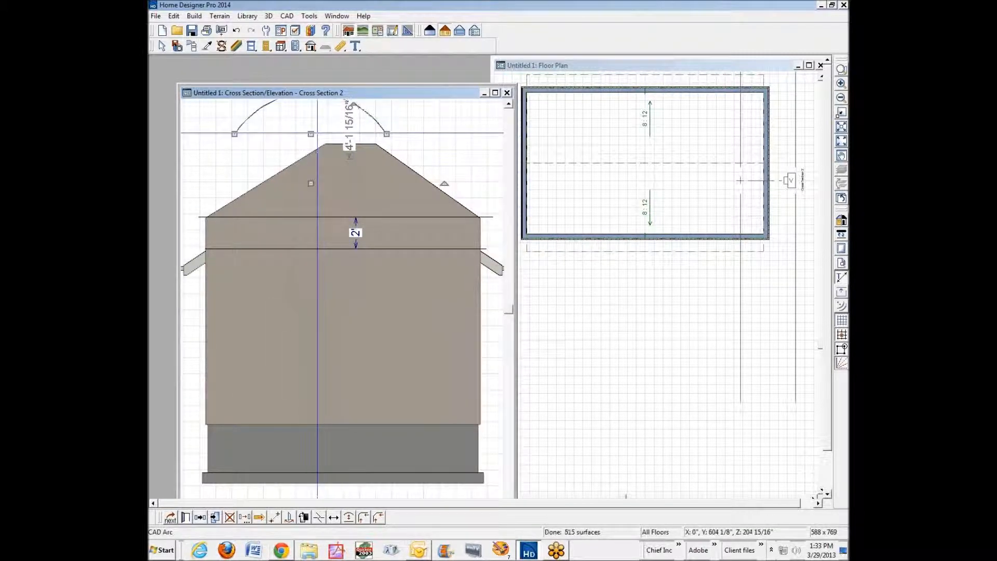
{"action": "left_click_drag", "start_coordinate": [311, 183], "coordinate": [348, 188]}
{"action": "key", "text": "Escape"}
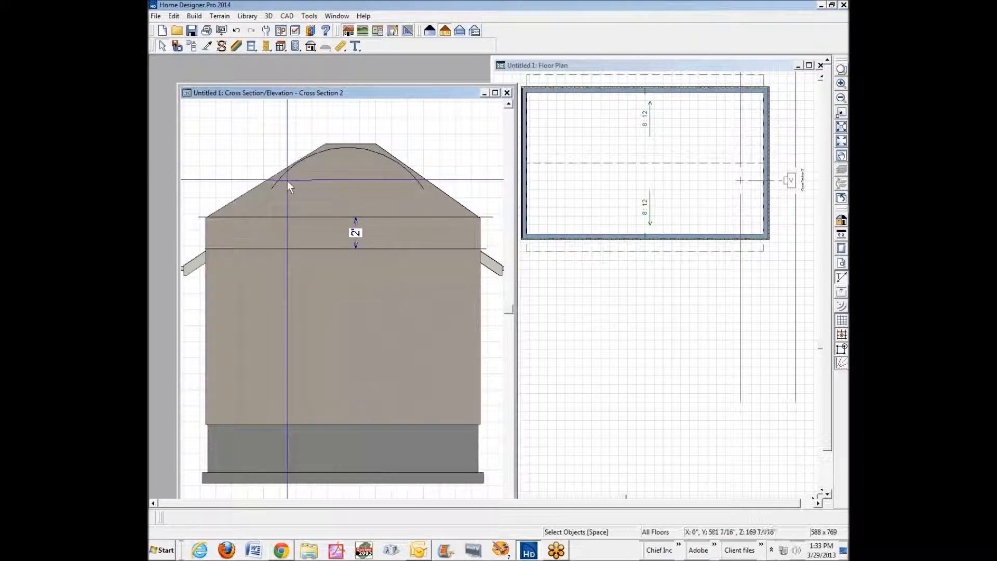
Select the end wall, break its left sloping edge and move the new corner to the arc's left end
{"action": "left_click", "coordinate": [285, 226]}
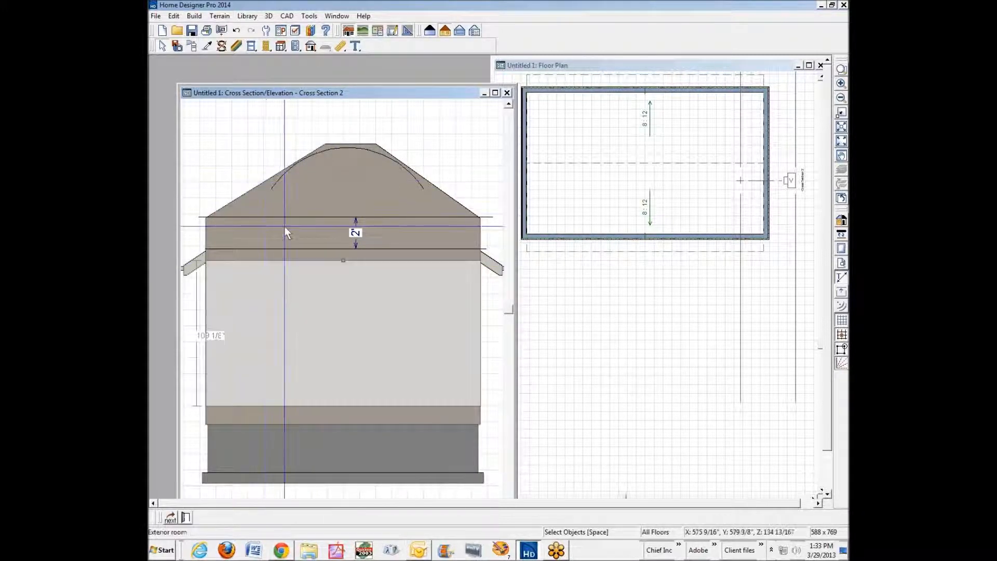
{"action": "key", "text": "Escape"}
{"action": "left_click", "coordinate": [258, 205]}
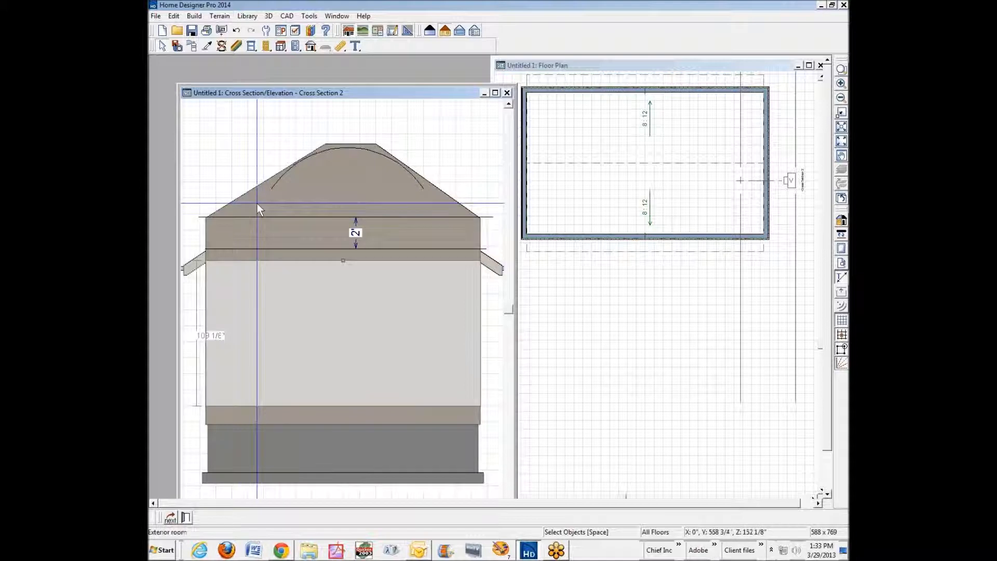
{"action": "left_click", "coordinate": [284, 205]}
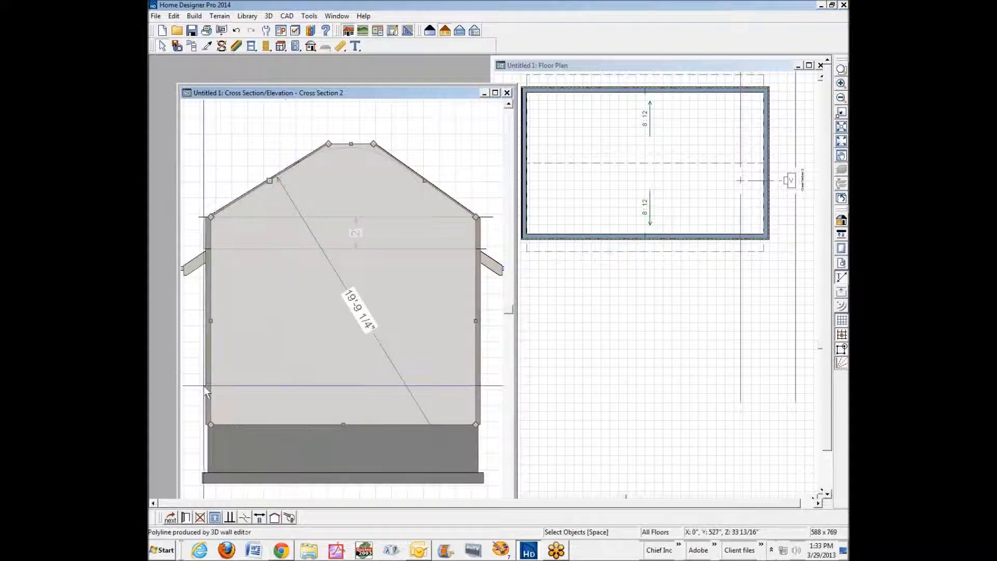
{"action": "left_click", "coordinate": [245, 518]}
{"action": "left_click", "coordinate": [259, 187]}
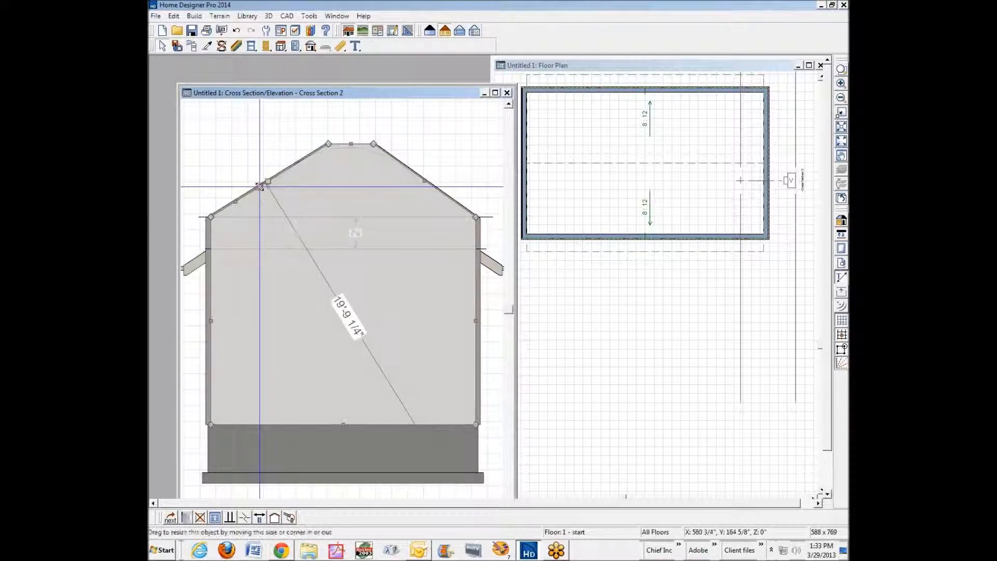
{"action": "left_click_drag", "start_coordinate": [260, 187], "coordinate": [273, 189]}
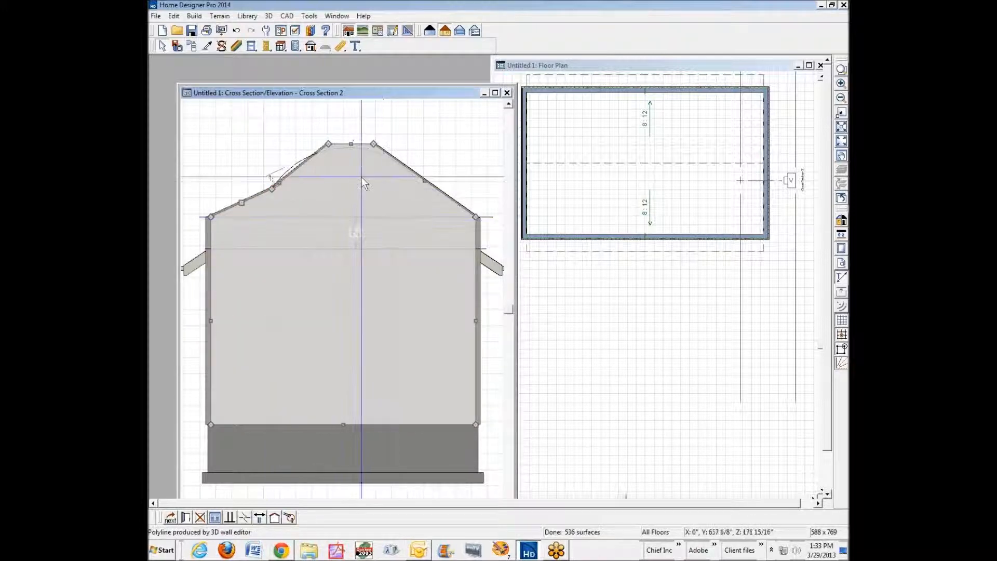
Break the wall's right sloping edge and move the new corner to the arc's right end
{"action": "left_click", "coordinate": [243, 518]}
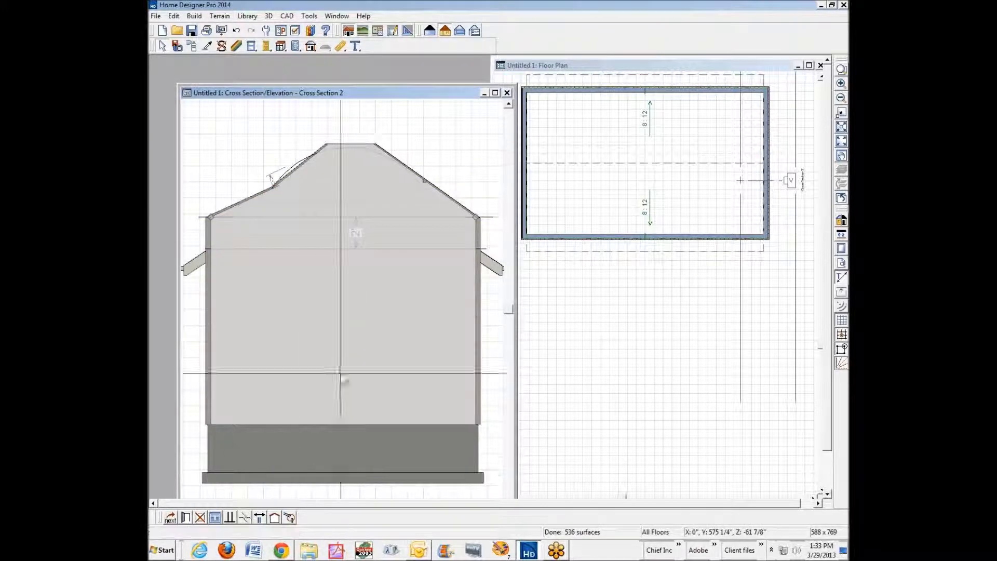
{"action": "left_click", "coordinate": [435, 189]}
{"action": "left_click_drag", "start_coordinate": [435, 189], "coordinate": [423, 194]}
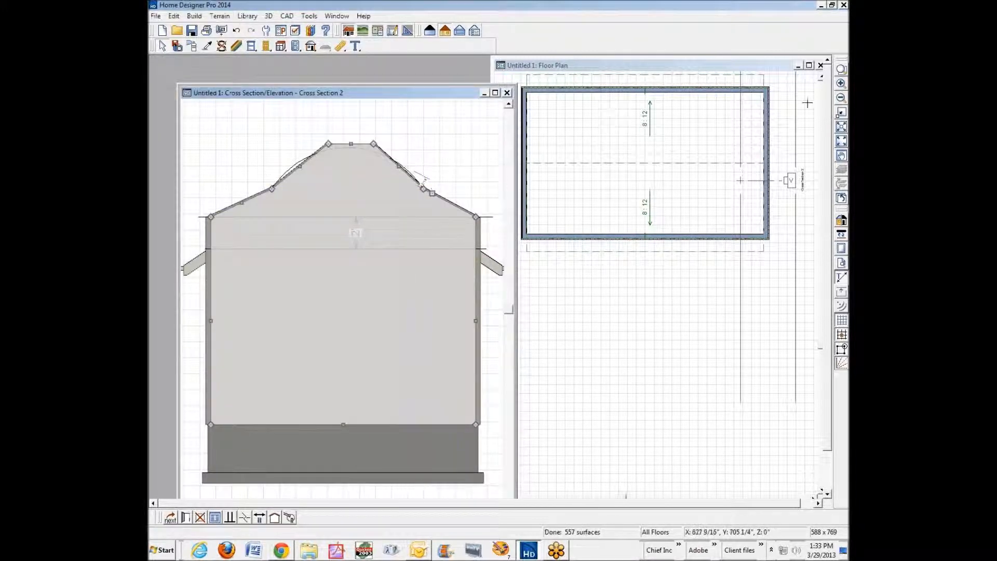
Break the wall's flat top edge at its middle and lower the new point onto the crown of the arc
{"action": "left_click", "coordinate": [841, 69]}
{"action": "left_click_drag", "start_coordinate": [232, 132], "coordinate": [452, 224]}
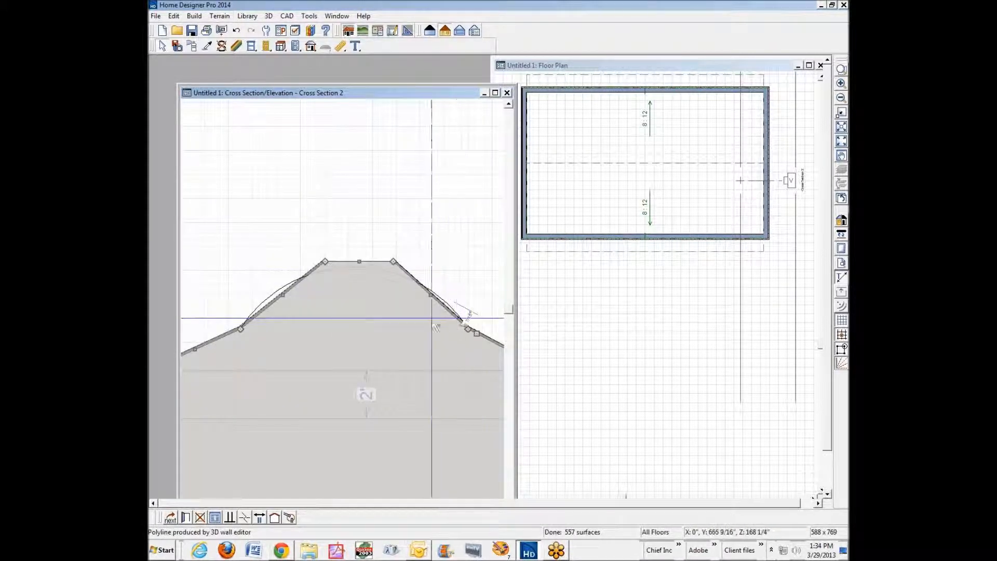
{"action": "left_click", "coordinate": [244, 517]}
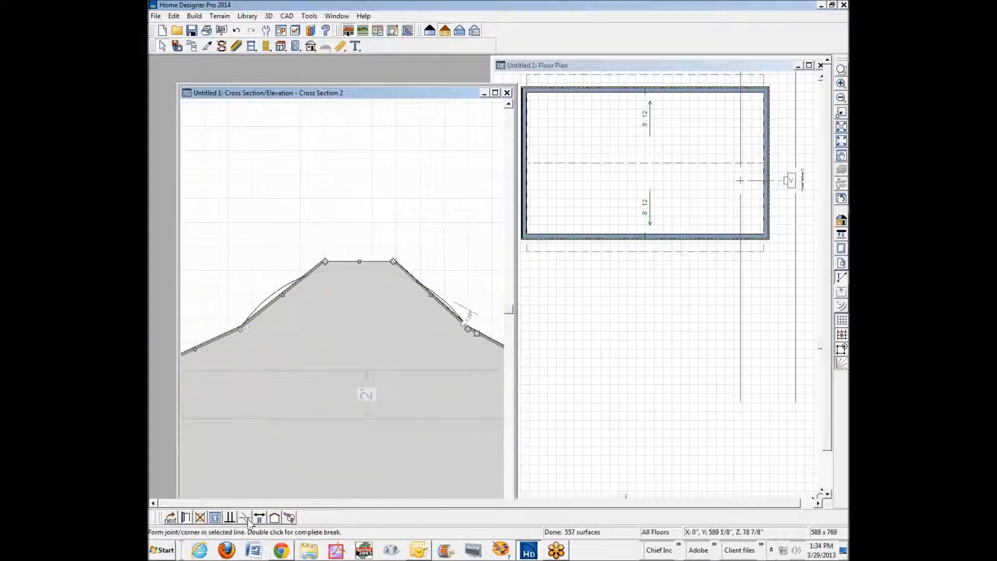
{"action": "left_click", "coordinate": [361, 261]}
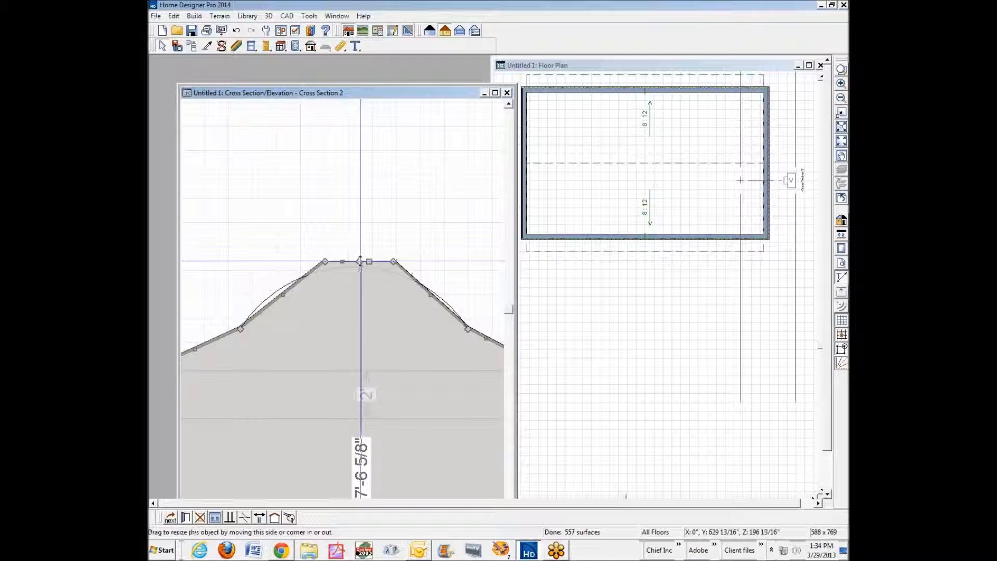
{"action": "left_click_drag", "start_coordinate": [360, 260], "coordinate": [360, 268]}
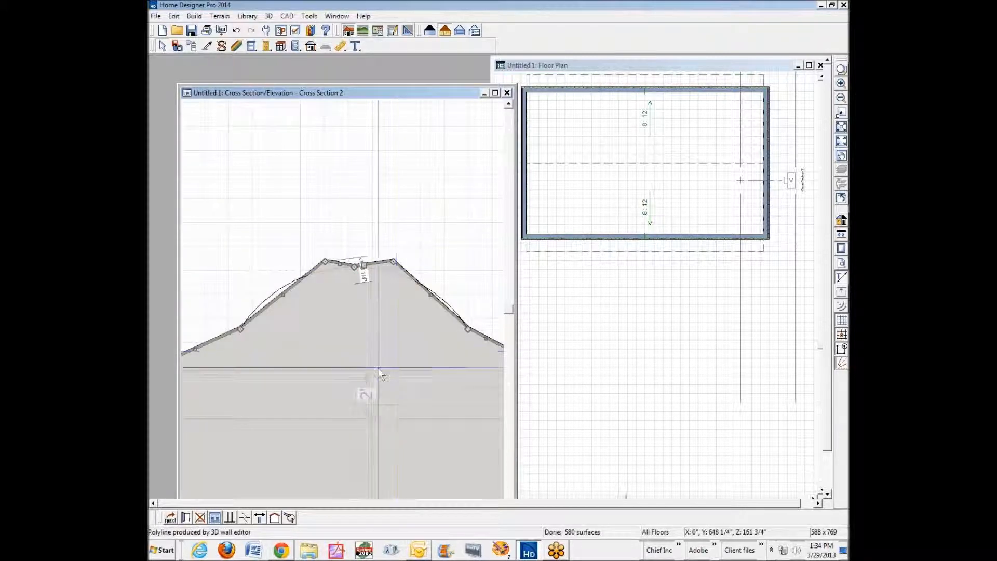
Move the two corners on either side of the wall's peak down onto the arc
{"action": "left_click", "coordinate": [841, 70]}
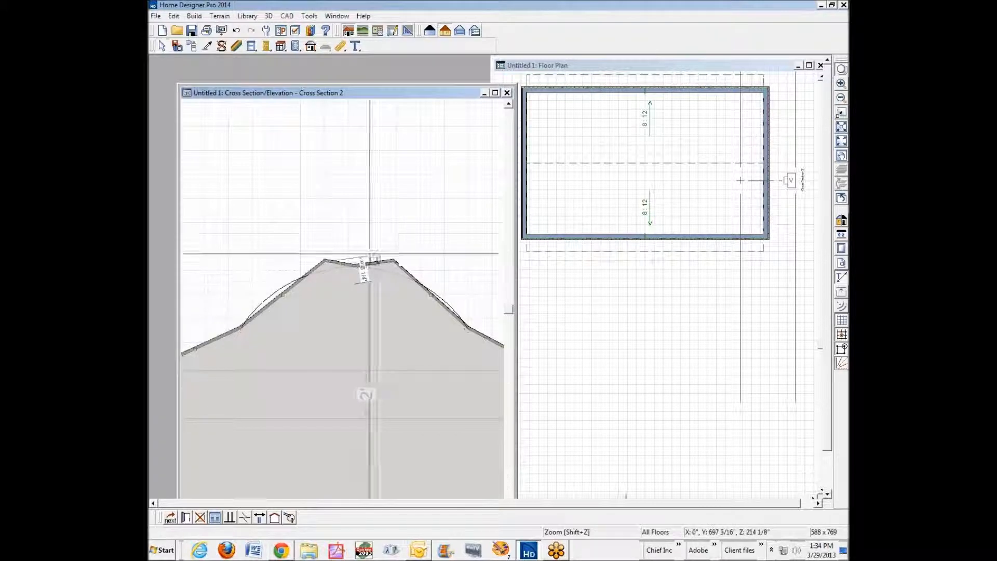
{"action": "left_click_drag", "start_coordinate": [235, 251], "coordinate": [485, 380]}
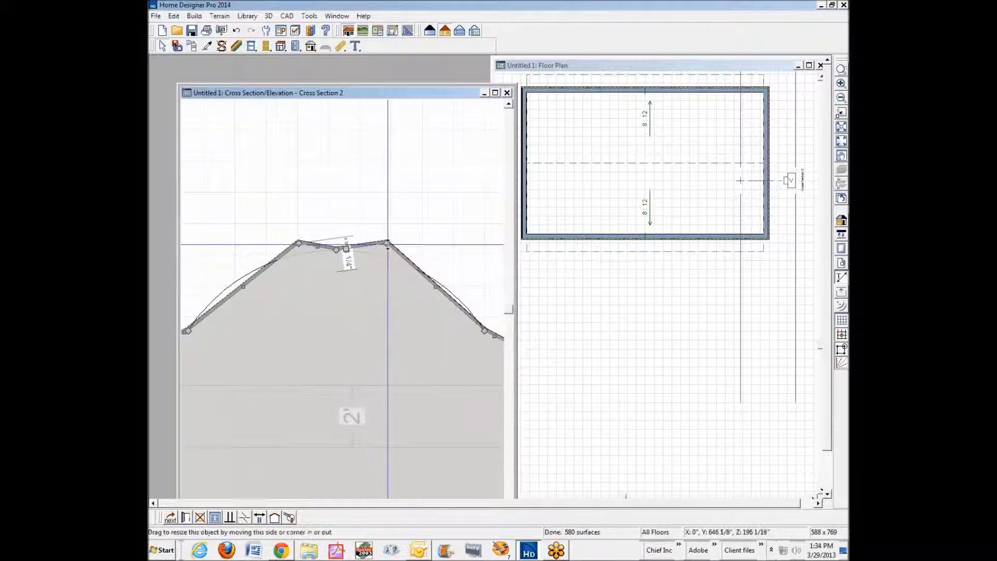
{"action": "left_click_drag", "start_coordinate": [387, 243], "coordinate": [372, 253]}
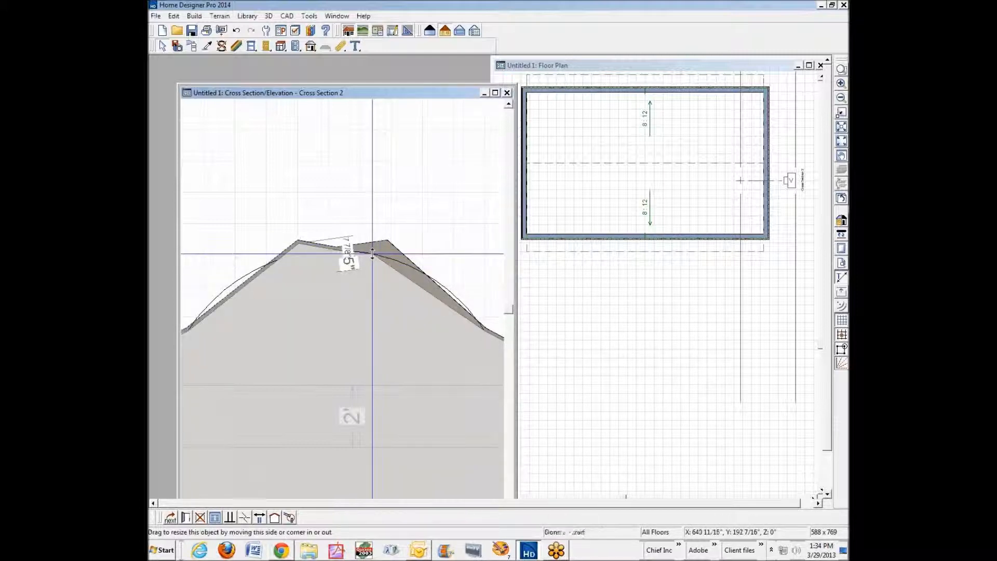
{"action": "left_click_drag", "start_coordinate": [296, 241], "coordinate": [298, 255]}
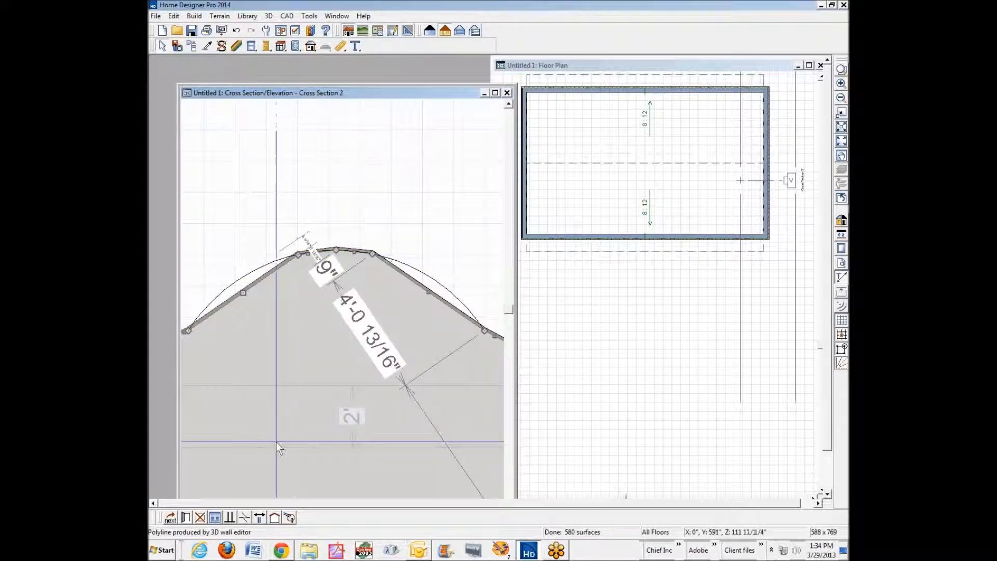
Break the edge right of the peak near its upper end and pull the new corner out onto the arc
{"action": "left_click", "coordinate": [245, 517]}
{"action": "left_click", "coordinate": [409, 279]}
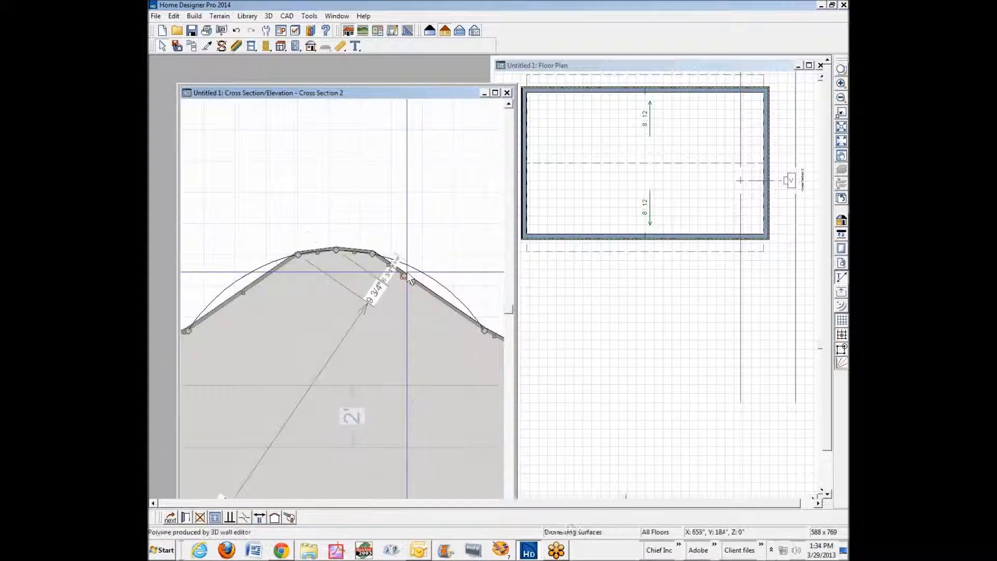
{"action": "mouse_move", "coordinate": [404, 277]}
{"action": "left_mouse_down"}
{"action": "mouse_move", "coordinate": [414, 260]}
{"action": "mouse_move", "coordinate": [402, 269]}
{"action": "mouse_move", "coordinate": [413, 268]}
{"action": "left_mouse_up"}
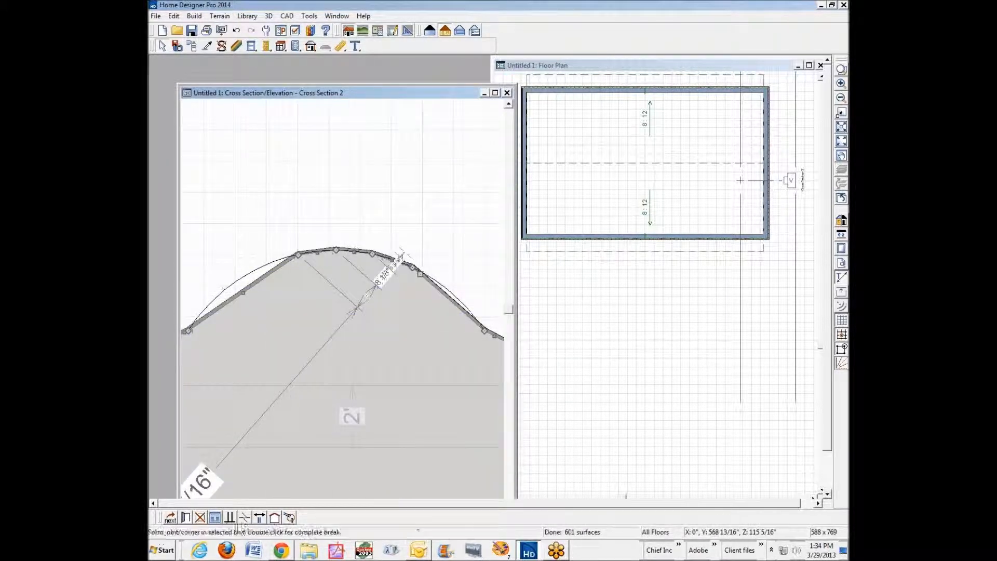
Break the edge left of the peak at two points and pull both new corners out onto the arc
{"action": "left_click", "coordinate": [240, 519]}
{"action": "left_click", "coordinate": [276, 270]}
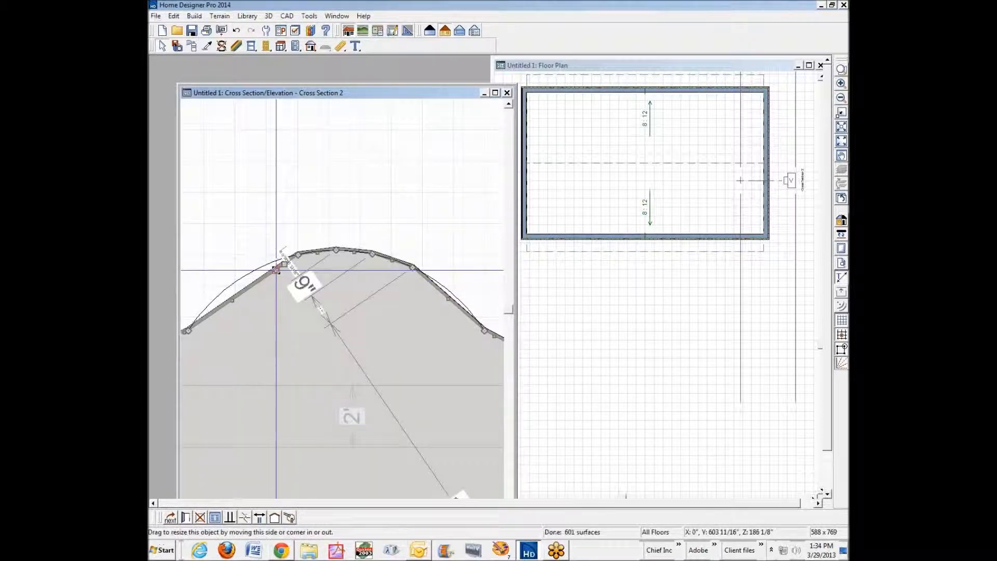
{"action": "left_click_drag", "start_coordinate": [276, 270], "coordinate": [265, 262]}
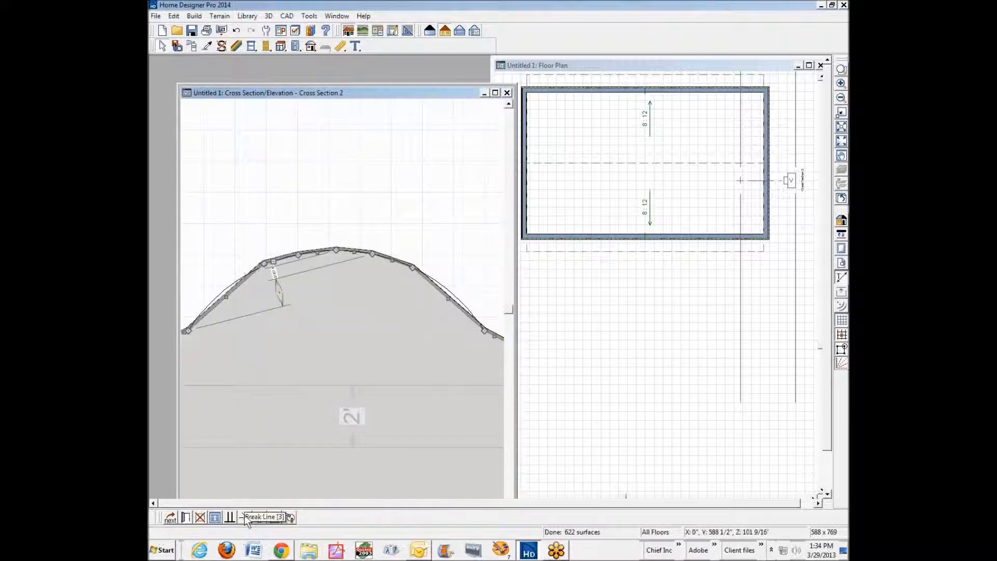
{"action": "left_click", "coordinate": [233, 295]}
{"action": "mouse_move", "coordinate": [234, 294]}
{"action": "left_mouse_down"}
{"action": "mouse_move", "coordinate": [214, 289]}
{"action": "mouse_move", "coordinate": [226, 285]}
{"action": "left_mouse_up"}
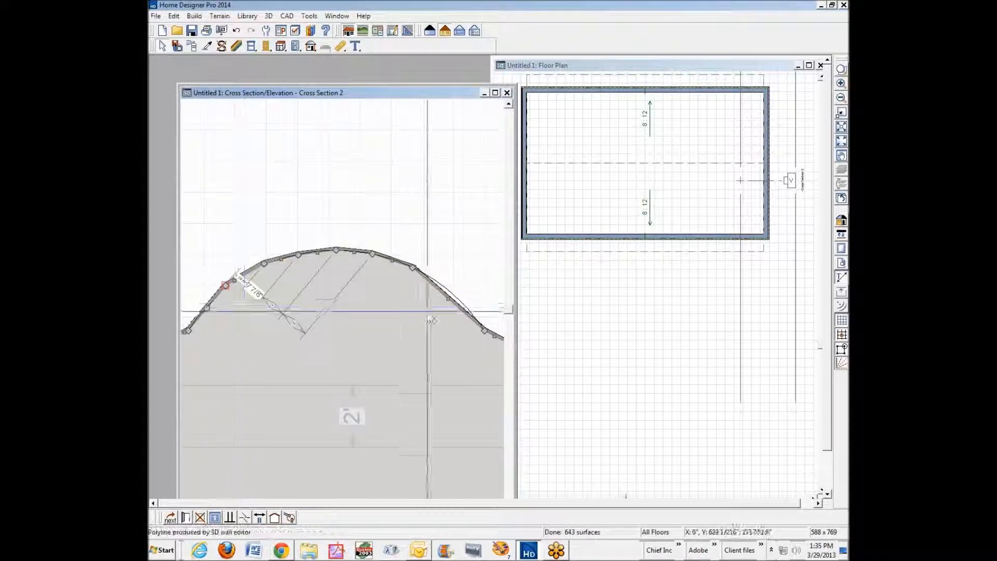
Break the remaining straight edge at the arc's lower right and pull the new corner out onto the arc
{"action": "left_click", "coordinate": [244, 517]}
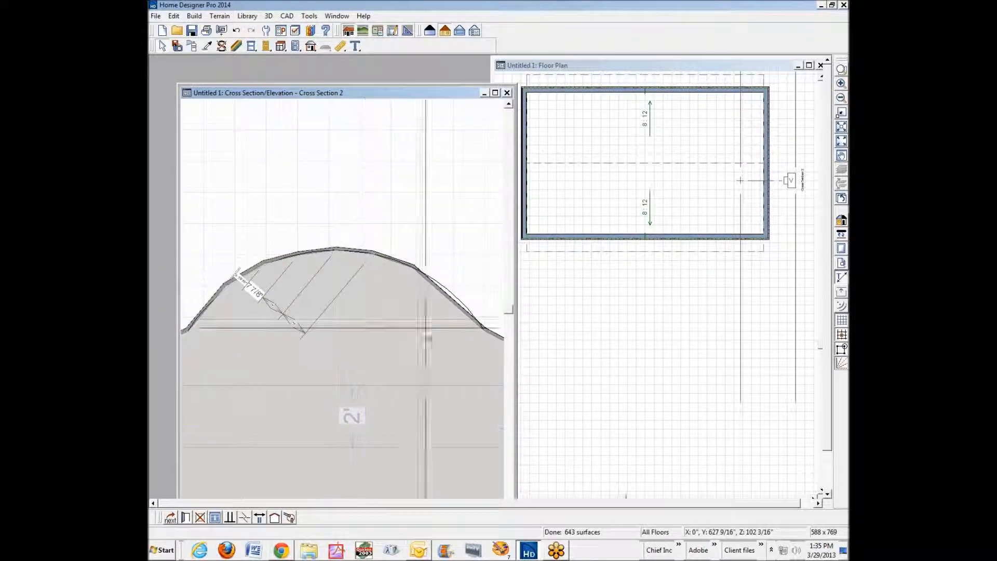
{"action": "left_click", "coordinate": [448, 299]}
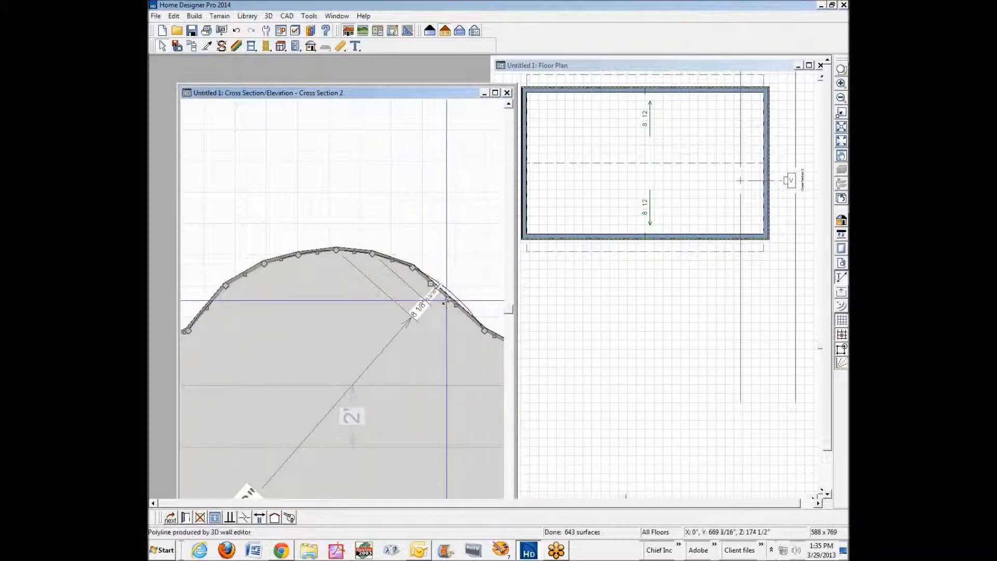
{"action": "left_click_drag", "start_coordinate": [449, 299], "coordinate": [459, 291]}
View the reshaped wall top, then close the cross section/elevation view without saving it
{"action": "scroll", "coordinate": [460, 294], "scroll_direction": "down", "scroll_amount": 3}
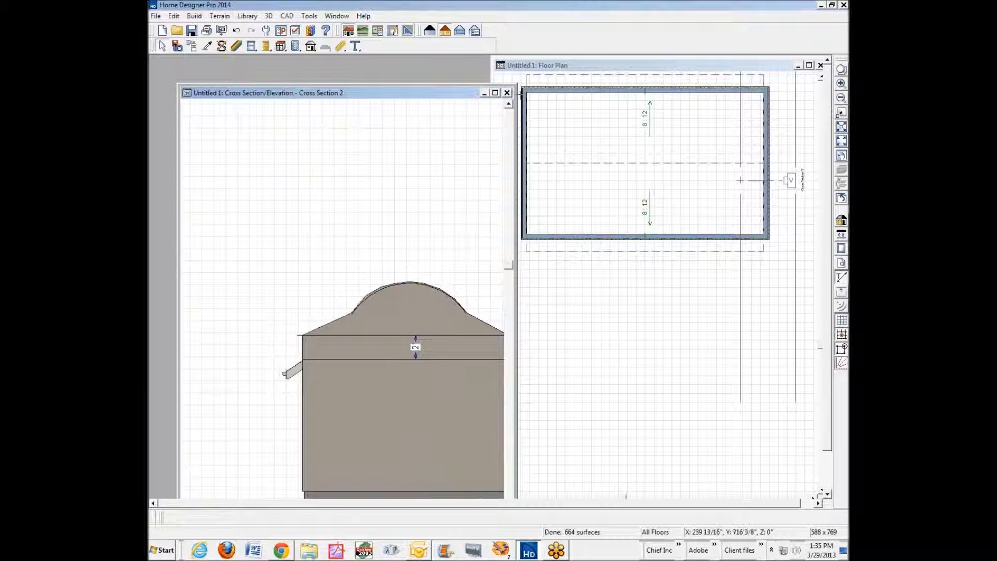
{"action": "left_click", "coordinate": [507, 93]}
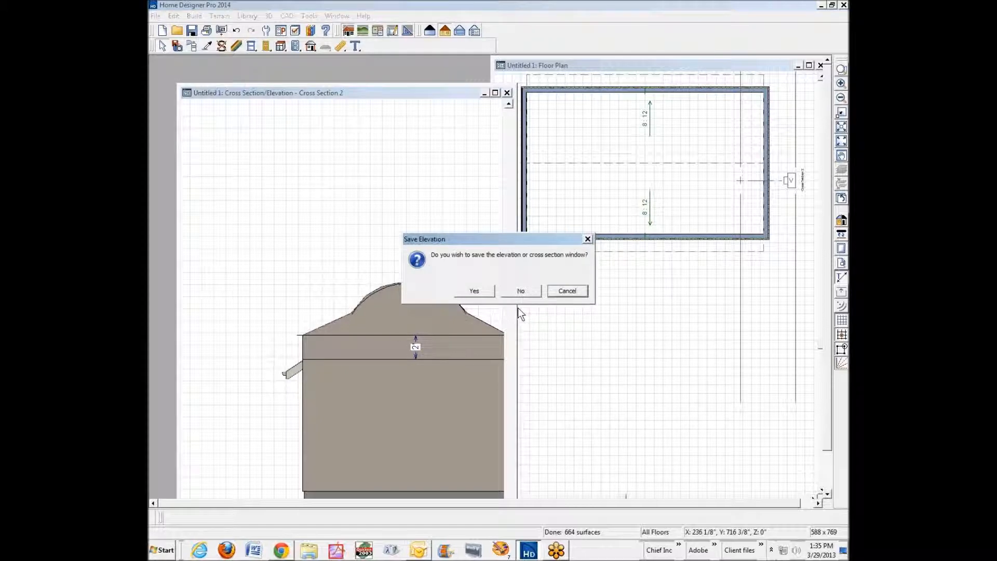
{"action": "left_click", "coordinate": [524, 291]}
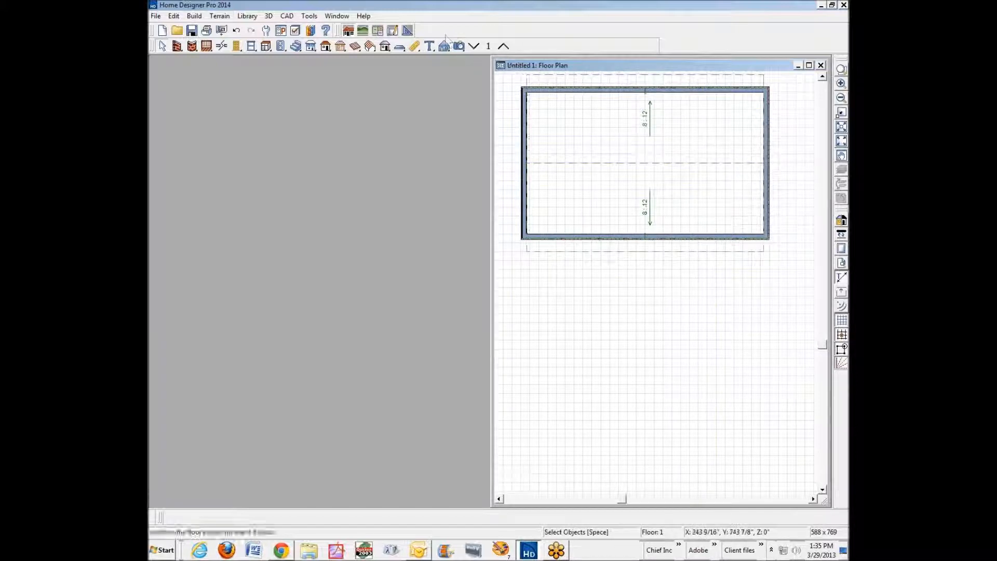
Create a perspective full overview and orbit it to show the curved parapet from the roof side
{"action": "left_click", "coordinate": [459, 46]}
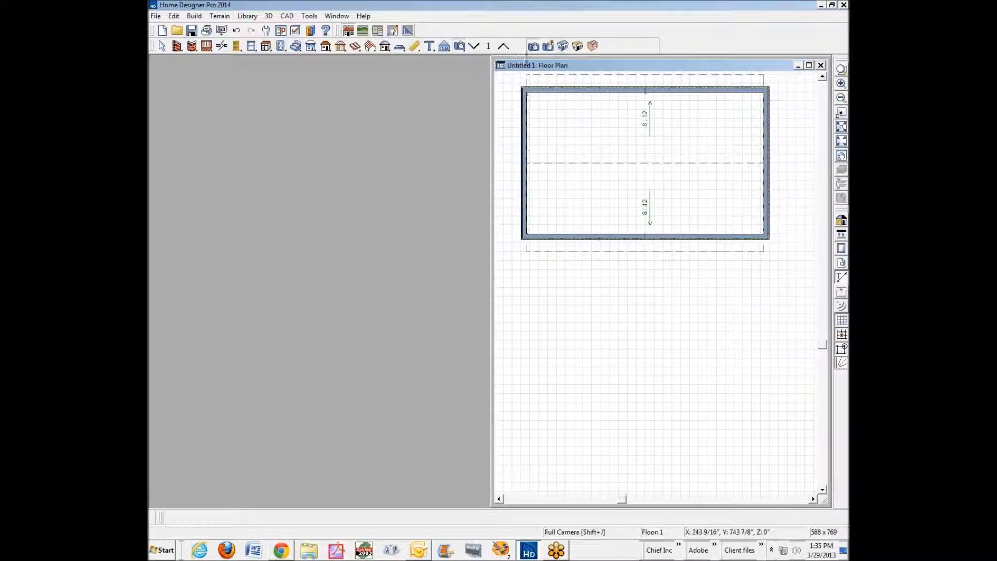
{"action": "left_click", "coordinate": [563, 45]}
{"action": "left_click_drag", "start_coordinate": [473, 289], "coordinate": [371, 286]}
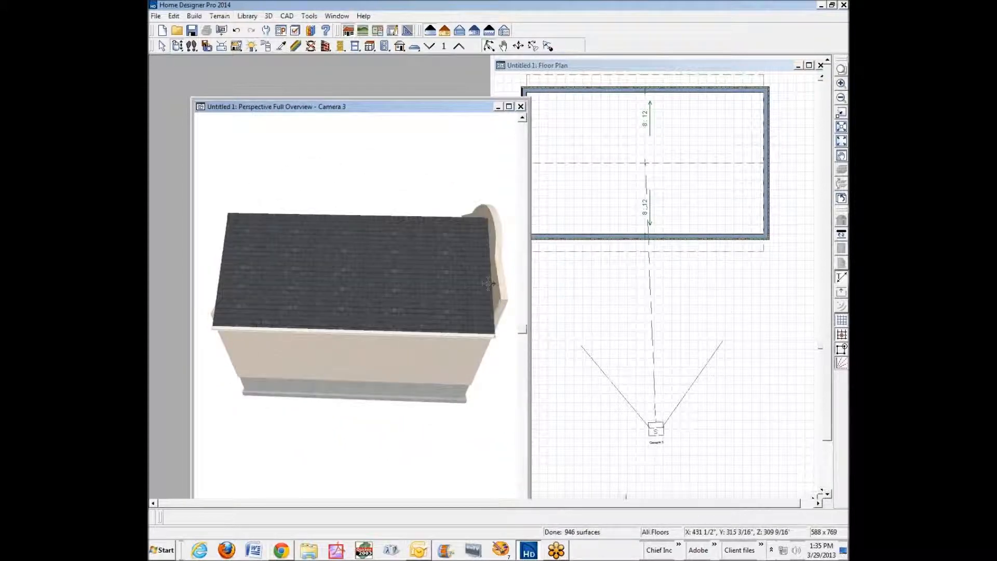
{"action": "scroll", "coordinate": [491, 282], "scroll_direction": "up", "scroll_amount": 3}
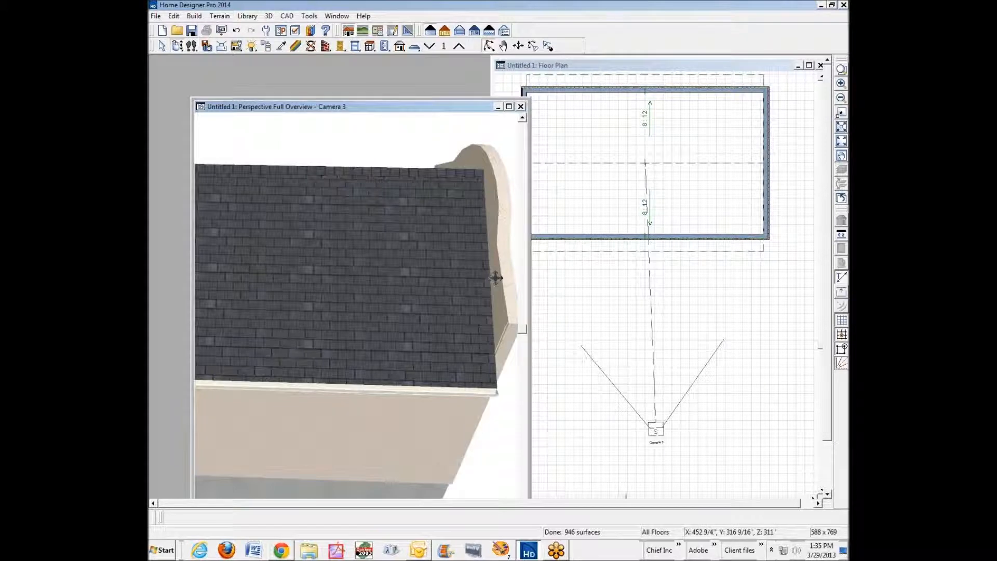
Examine the exterior and interior layer materials in the parapet wall's Stucco-6 wall type definition, leaving the definition unchanged
{"action": "left_click", "coordinate": [508, 332]}
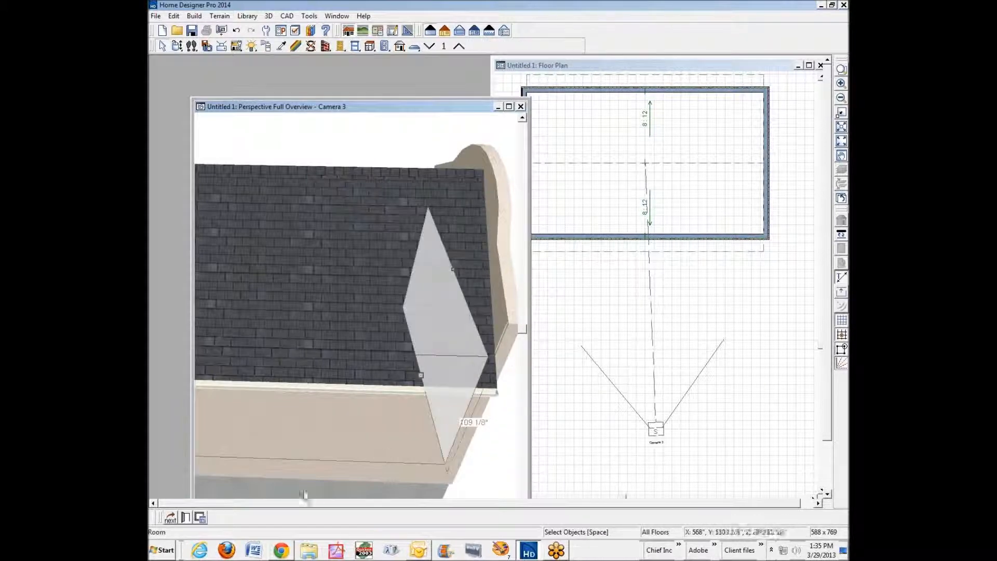
{"action": "left_click", "coordinate": [170, 518]}
{"action": "left_click", "coordinate": [186, 518]}
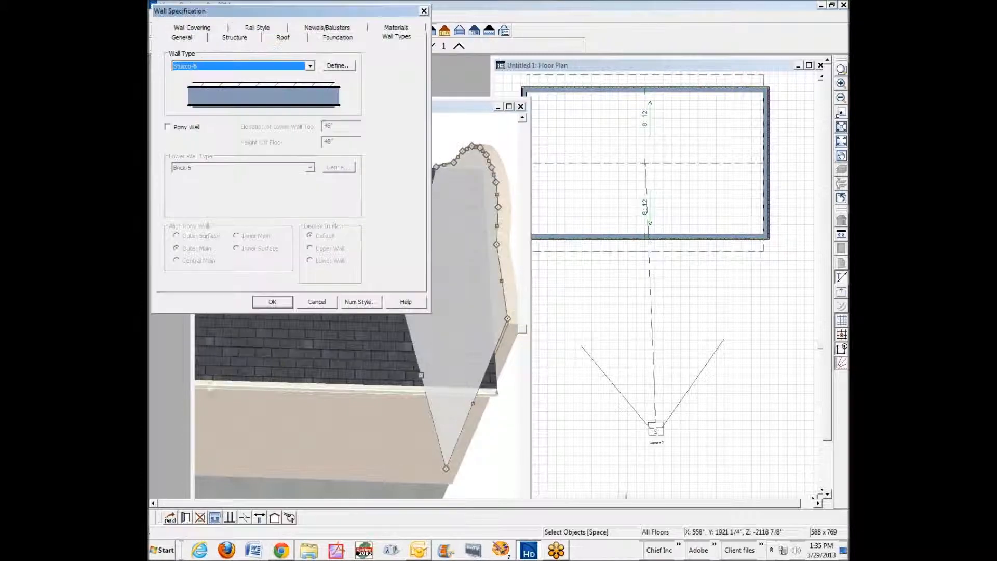
{"action": "left_click", "coordinate": [339, 65]}
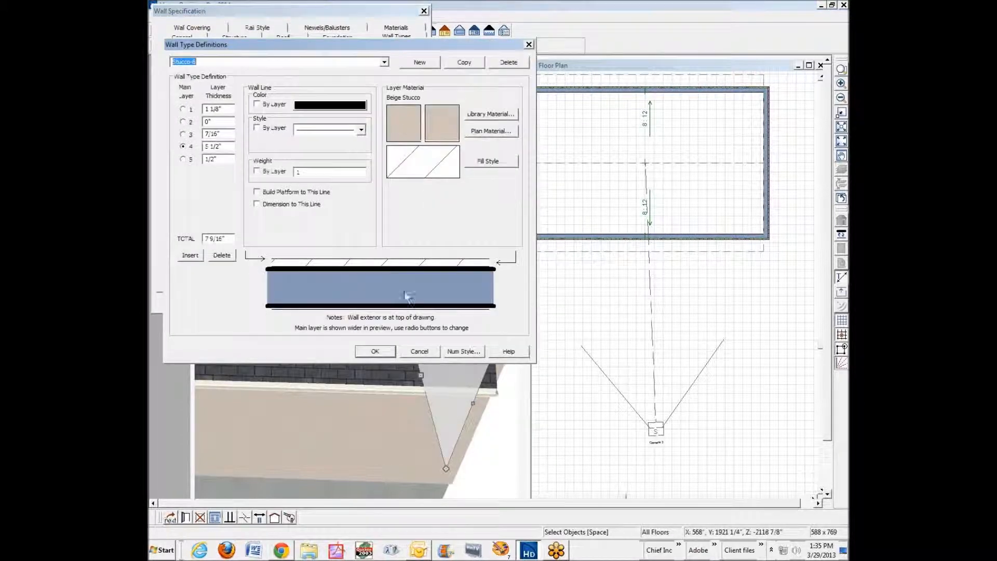
{"action": "key", "text": "Tab"}
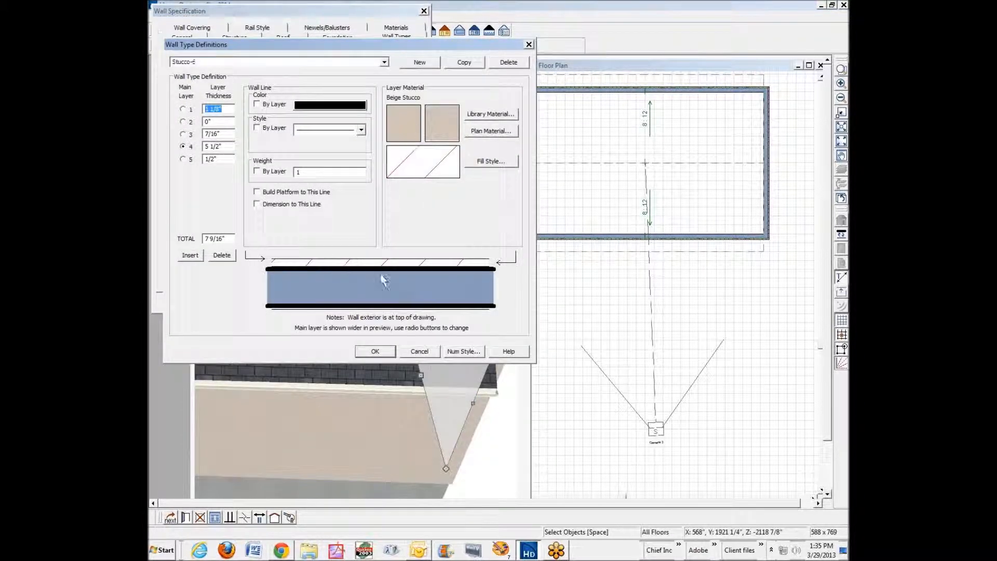
{"action": "left_click", "coordinate": [379, 306]}
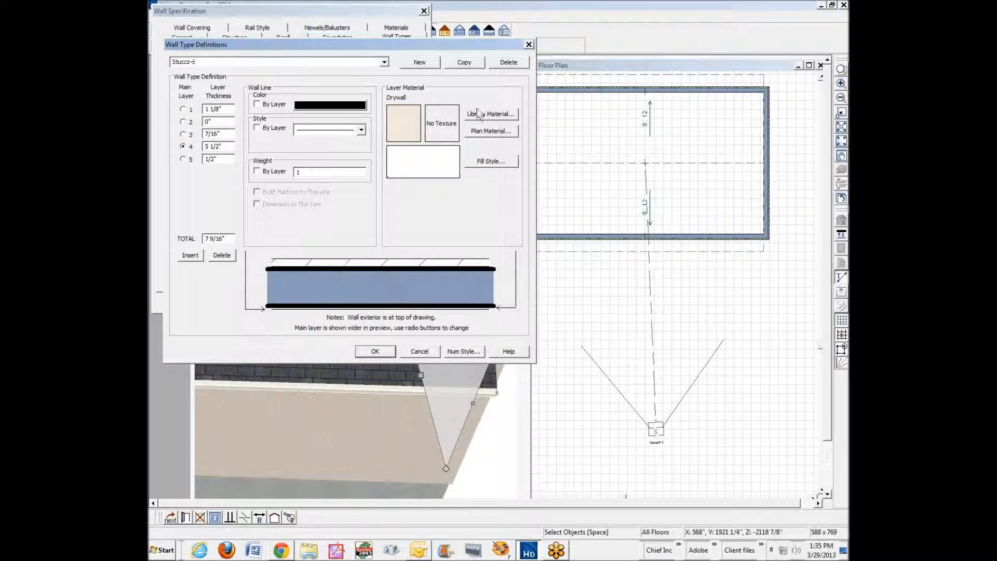
{"action": "left_click", "coordinate": [419, 351]}
{"action": "left_click", "coordinate": [316, 303]}
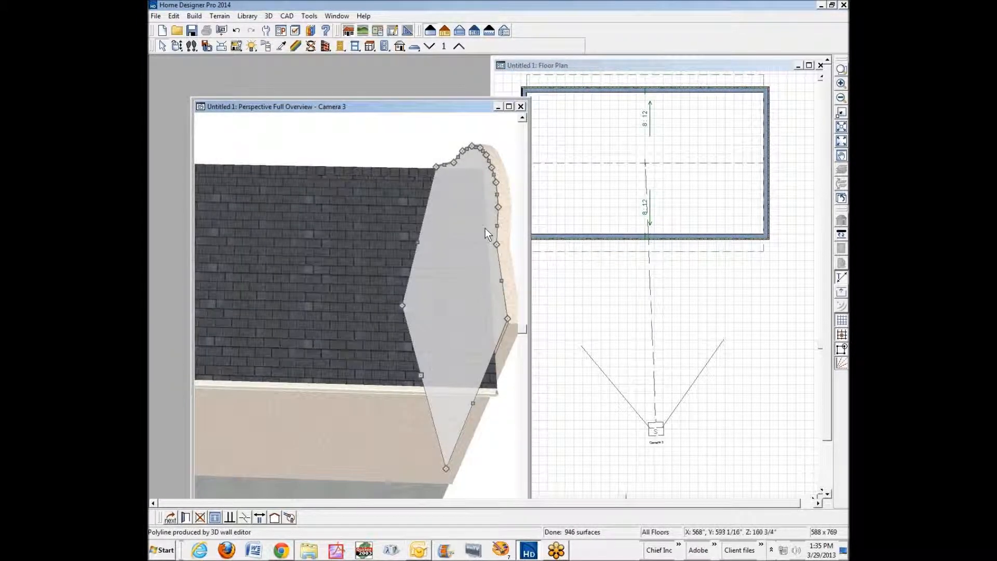
Add an interior wall covering to the parapet wall using a Stucco material from the Siding library, with a height of 48"
{"action": "left_click", "coordinate": [186, 517]}
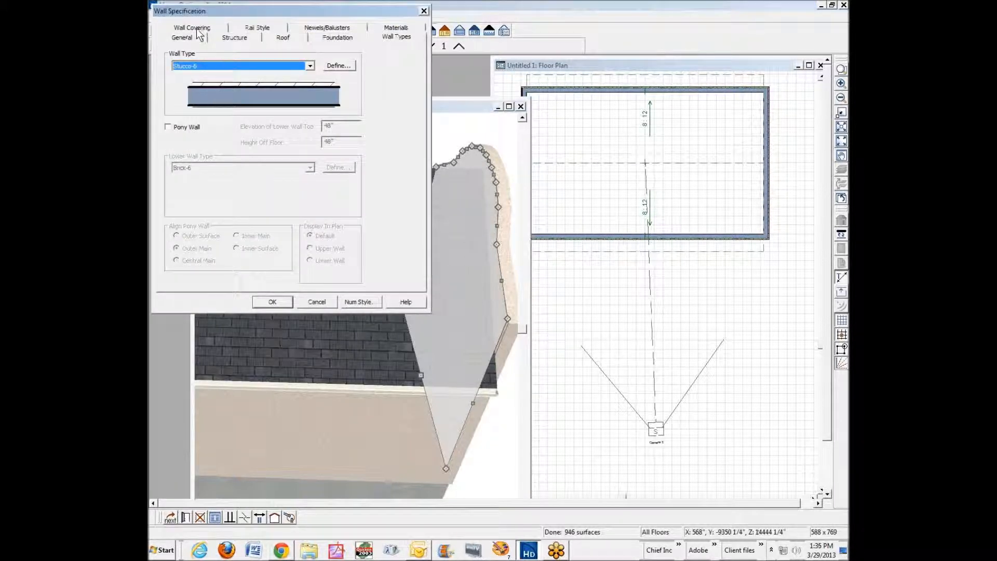
{"action": "left_click", "coordinate": [197, 30]}
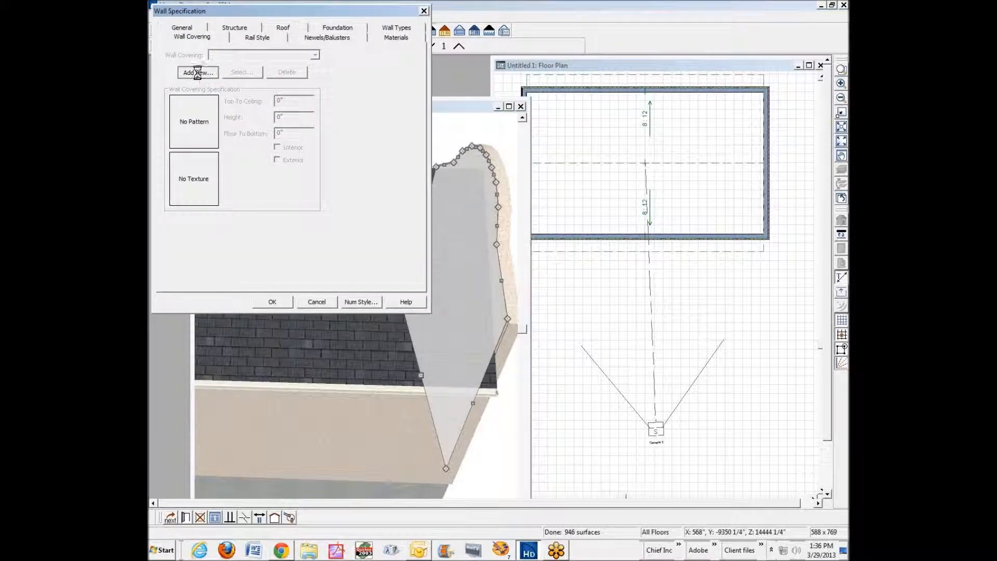
{"action": "left_click", "coordinate": [198, 73]}
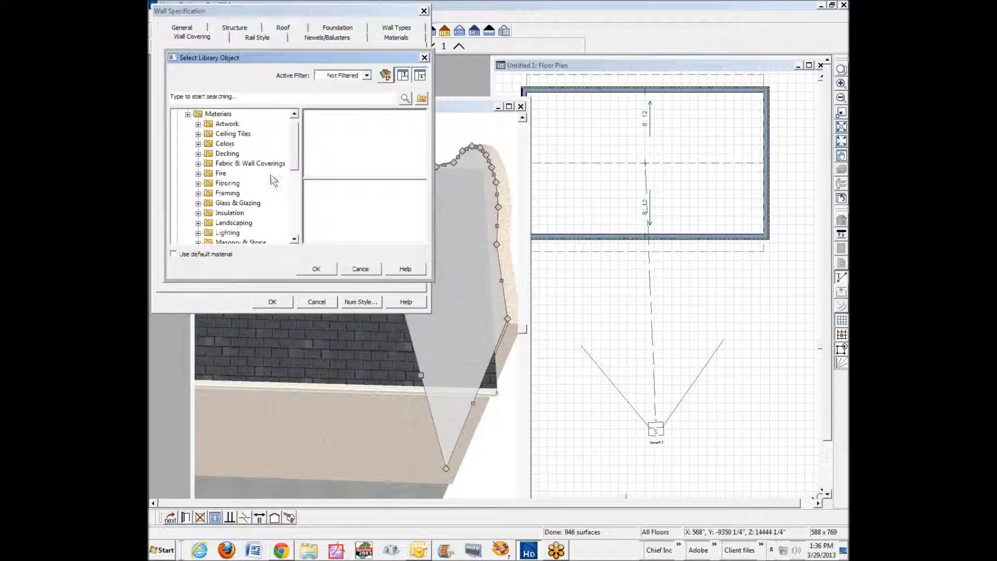
{"action": "left_click_drag", "start_coordinate": [297, 153], "coordinate": [293, 197]}
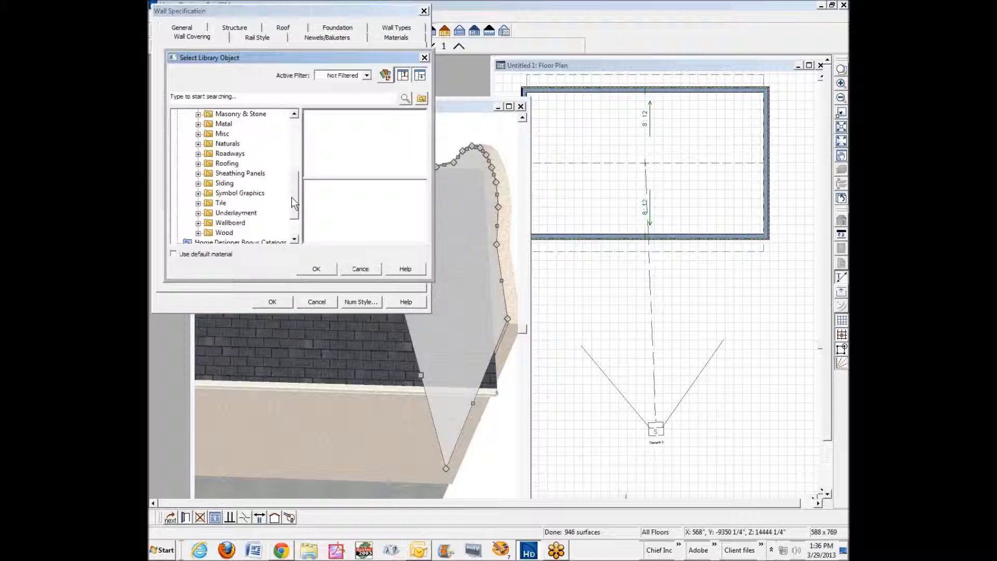
{"action": "left_click", "coordinate": [198, 184]}
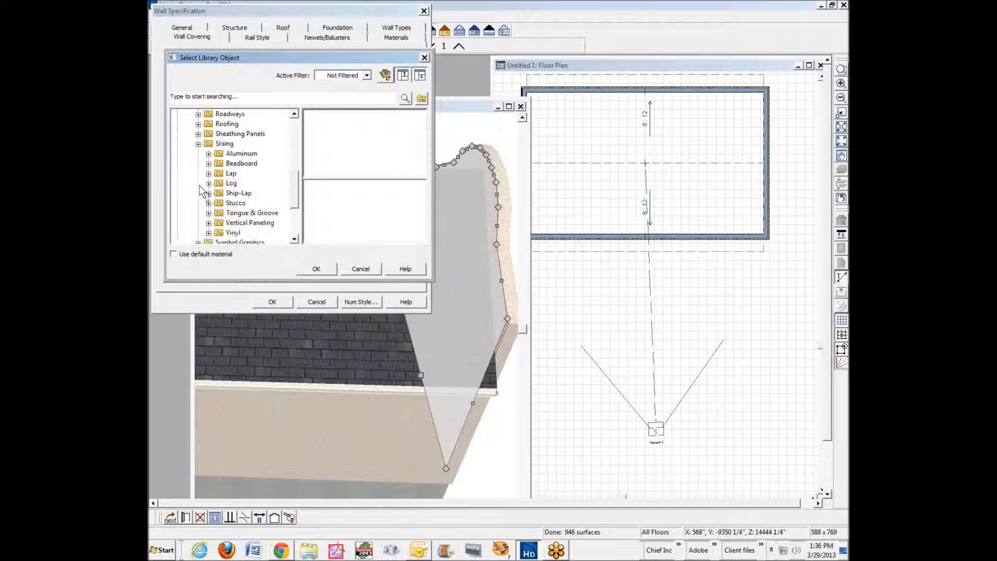
{"action": "left_click", "coordinate": [221, 208]}
{"action": "left_click", "coordinate": [207, 203]}
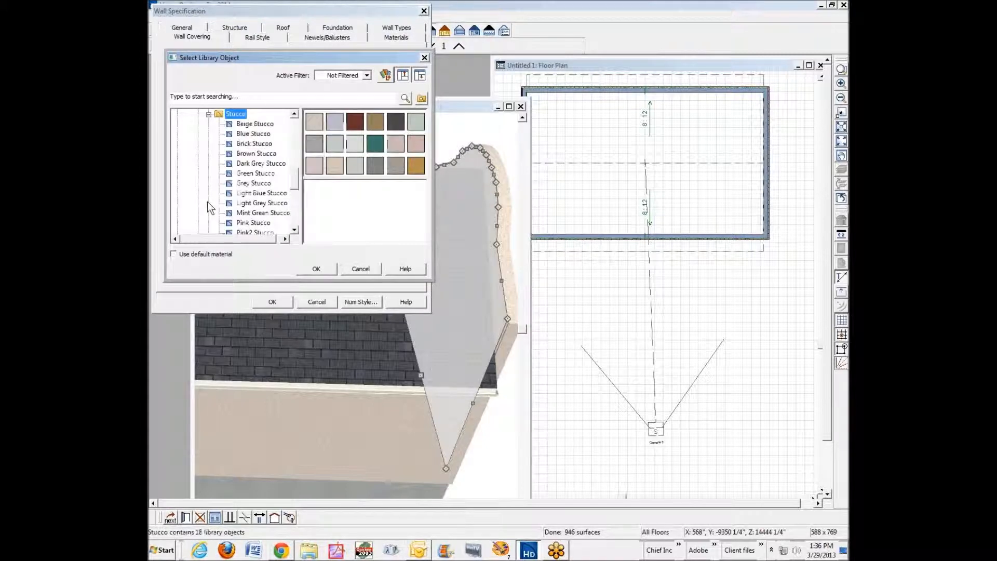
{"action": "left_click", "coordinate": [314, 166]}
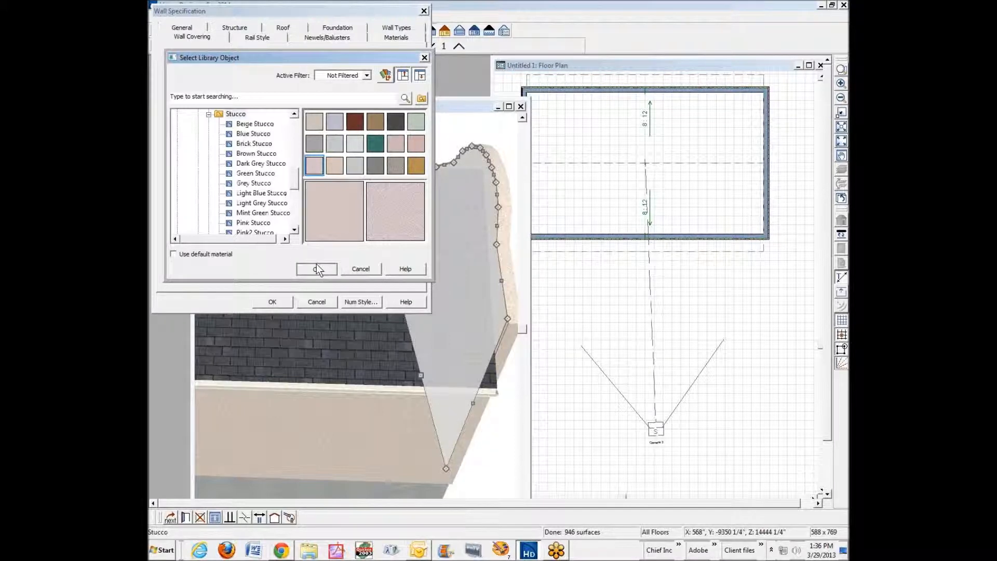
{"action": "left_click", "coordinate": [317, 269]}
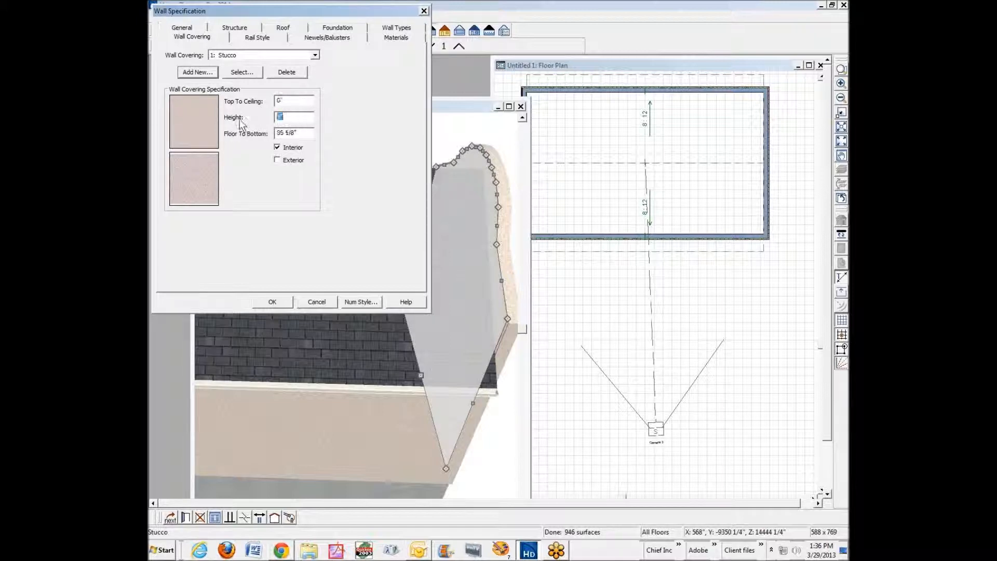
{"action": "type", "text": "4"}
{"action": "left_click", "coordinate": [285, 302]}
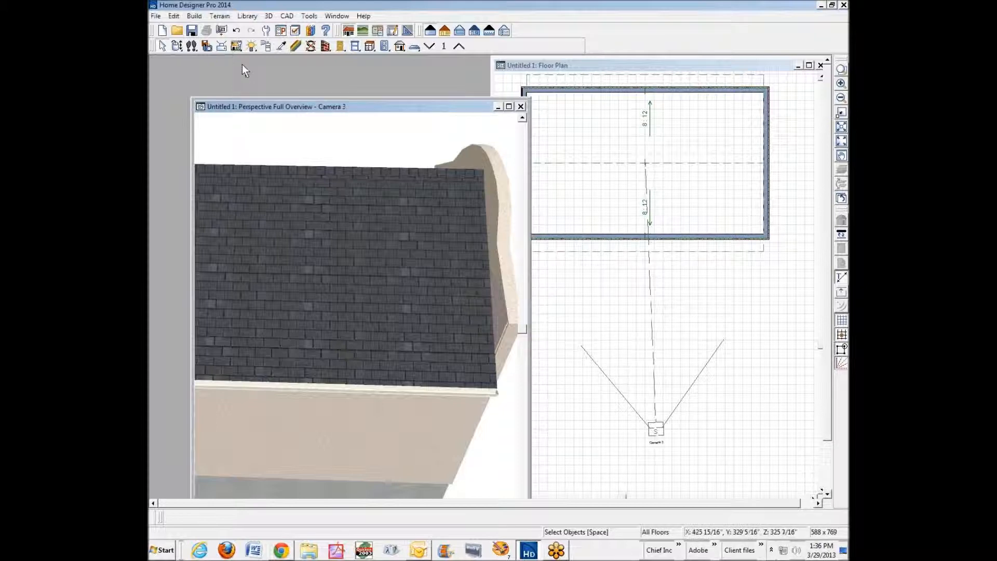
Try to raise the stucco covering above the ceiling on the parapet wall's inner face by setting Top To Ceiling to -40"
{"action": "left_click", "coordinate": [177, 47]}
{"action": "left_click_drag", "start_coordinate": [326, 194], "coordinate": [441, 183]}
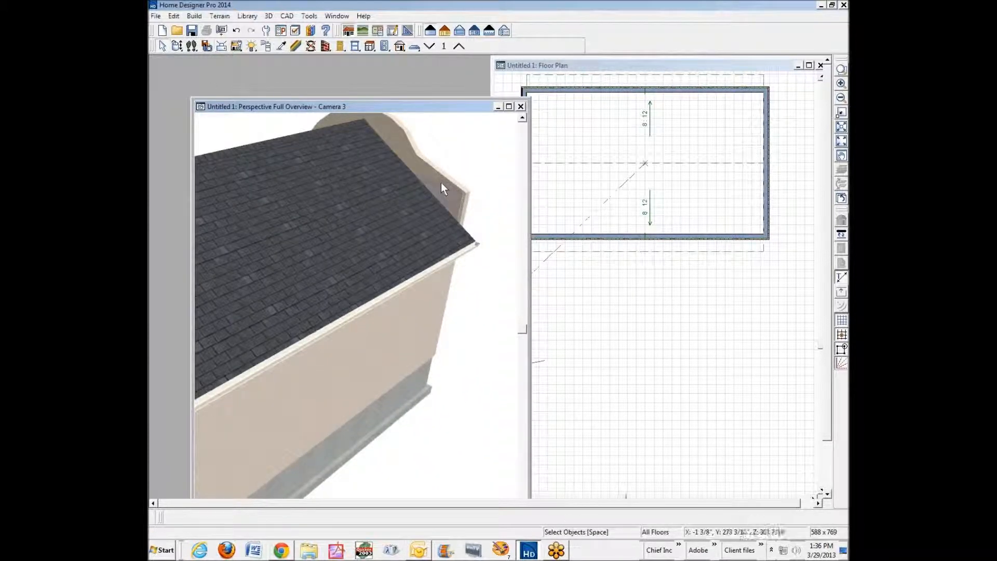
{"action": "scroll", "coordinate": [441, 183], "scroll_direction": "up", "scroll_amount": 3}
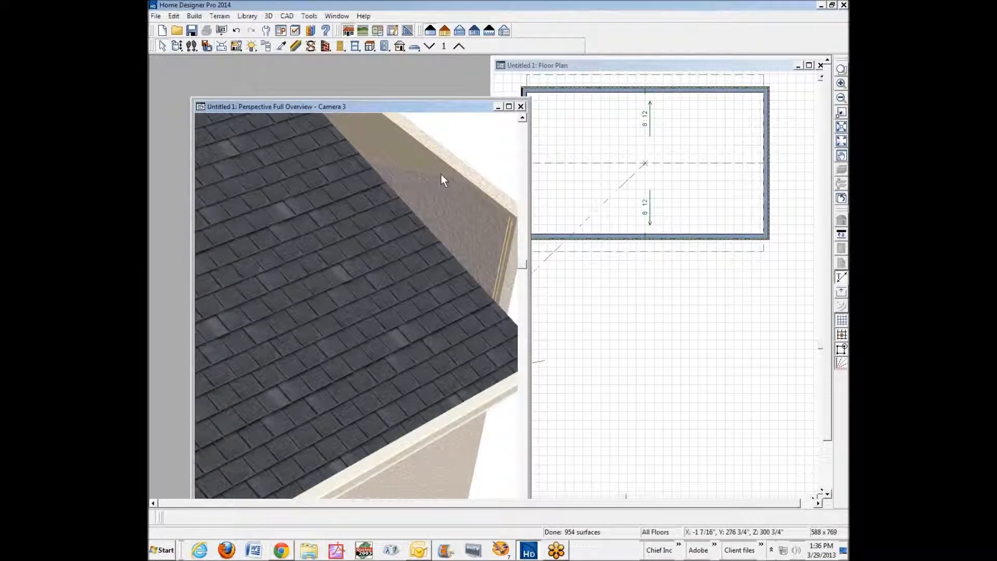
{"action": "left_click", "coordinate": [440, 185]}
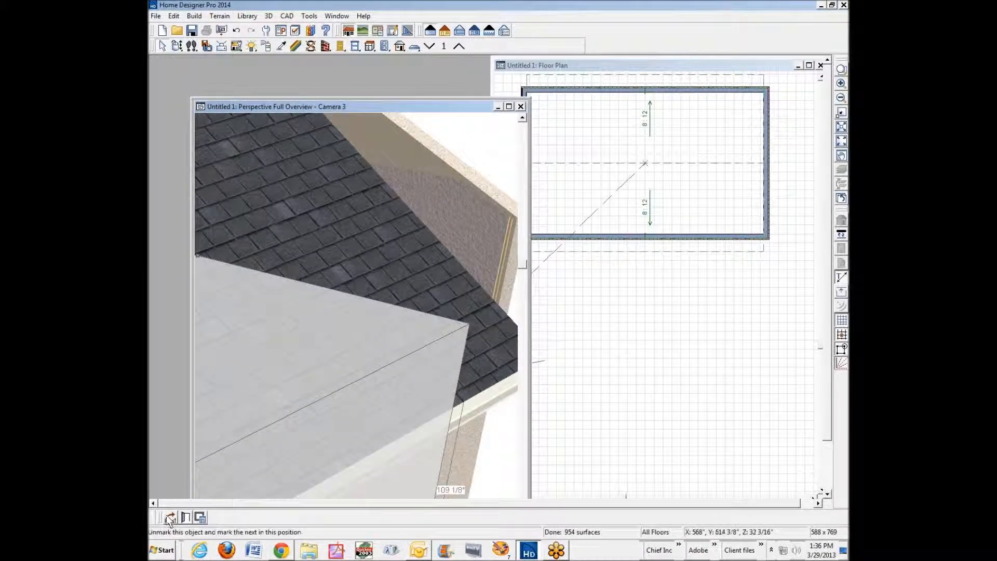
{"action": "scroll", "coordinate": [354, 85], "scroll_direction": "down", "scroll_amount": 2}
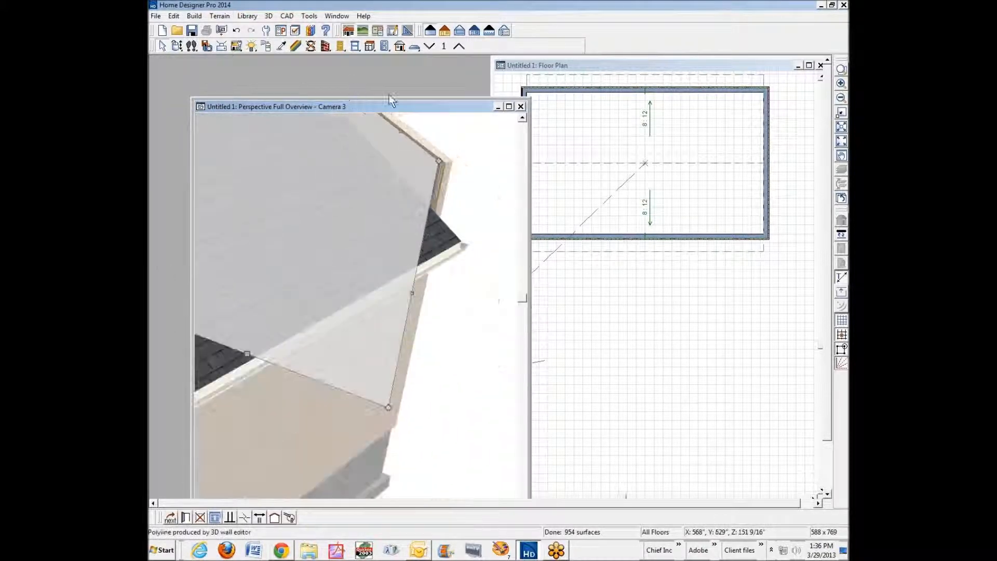
{"action": "left_click", "coordinate": [522, 118]}
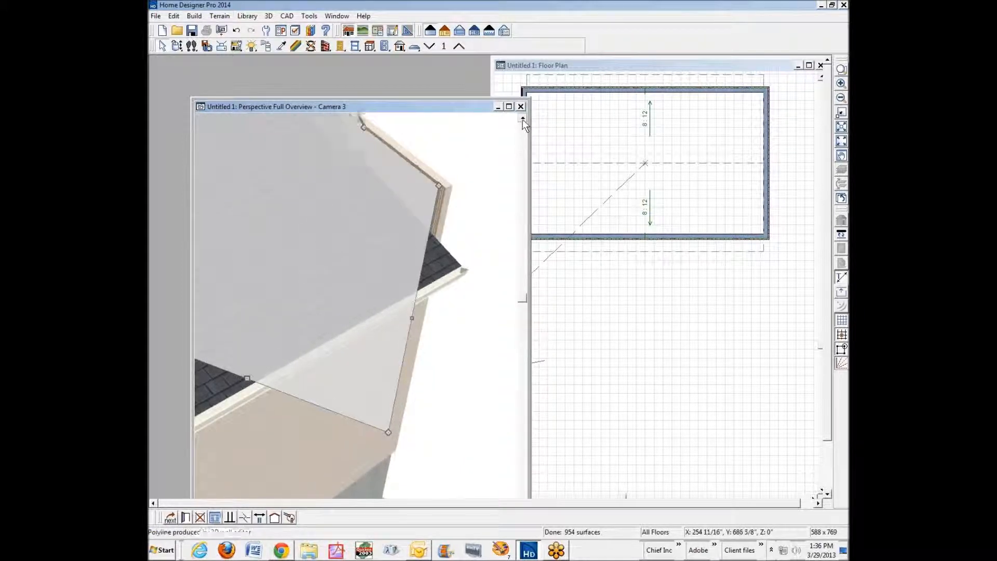
{"action": "left_click", "coordinate": [522, 119]}
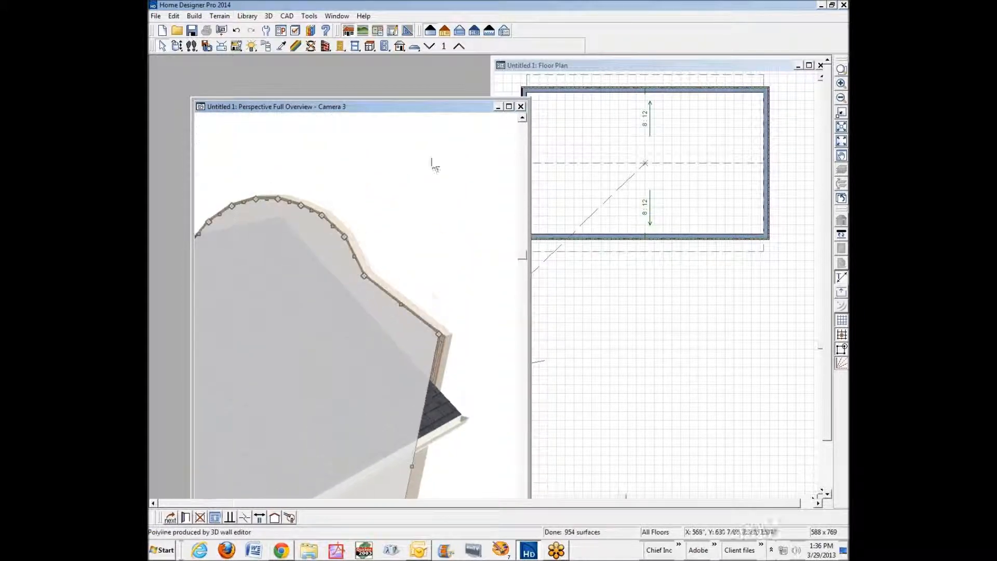
{"action": "left_click", "coordinate": [186, 518]}
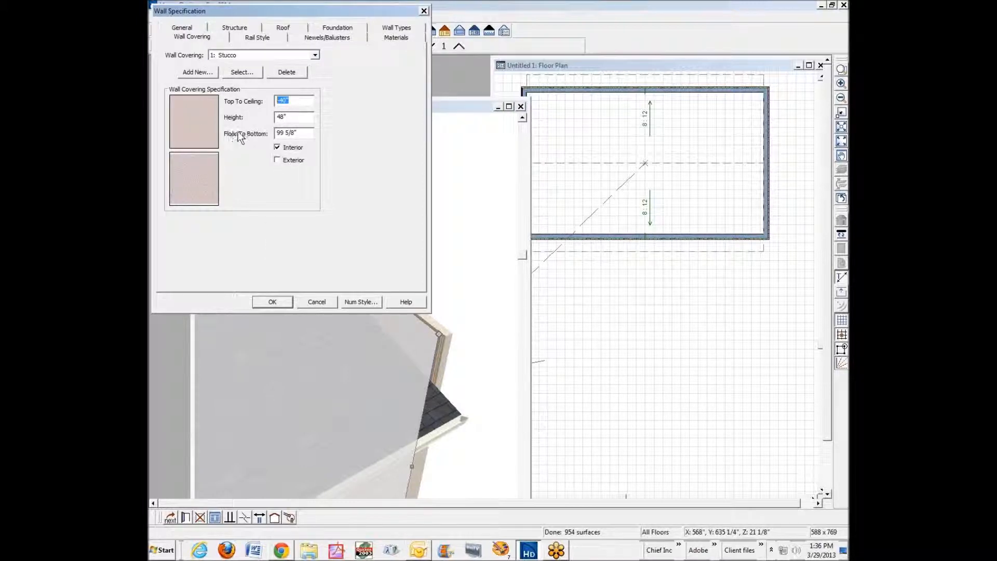
{"action": "left_click", "coordinate": [272, 302]}
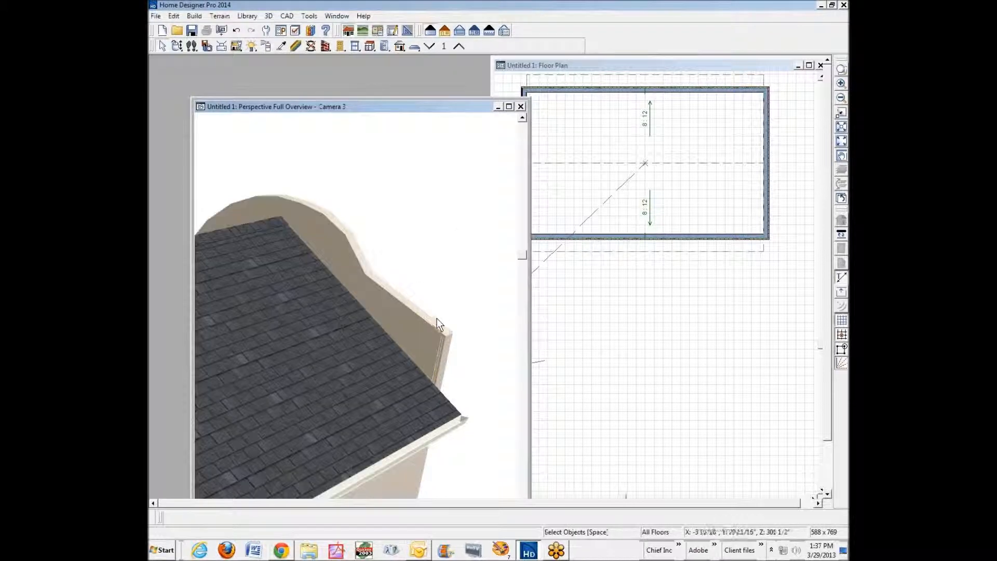
Recheck the parapet wall's covering offset and height without changing them, and close the perspective overview
{"action": "left_click", "coordinate": [338, 388]}
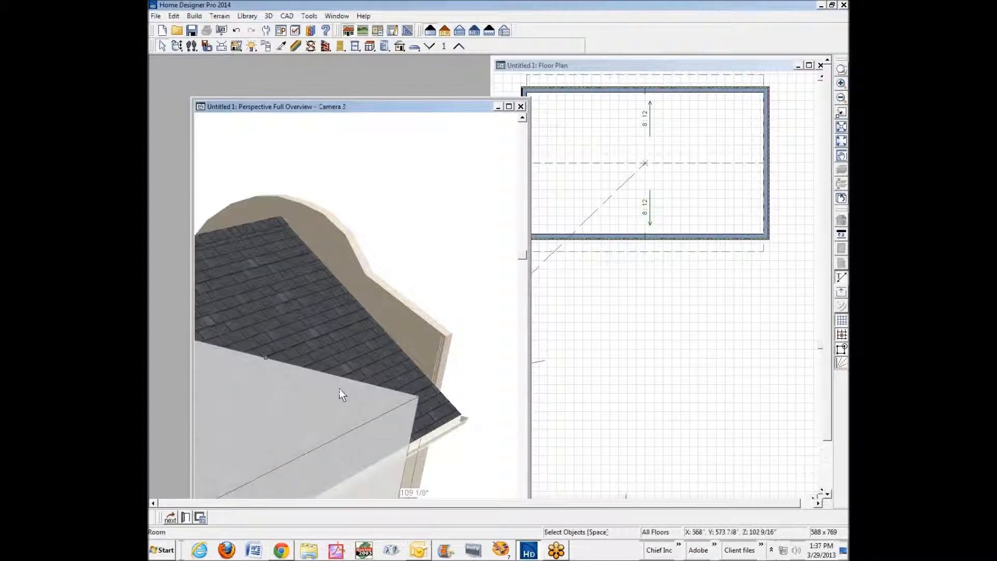
{"action": "left_click", "coordinate": [195, 495]}
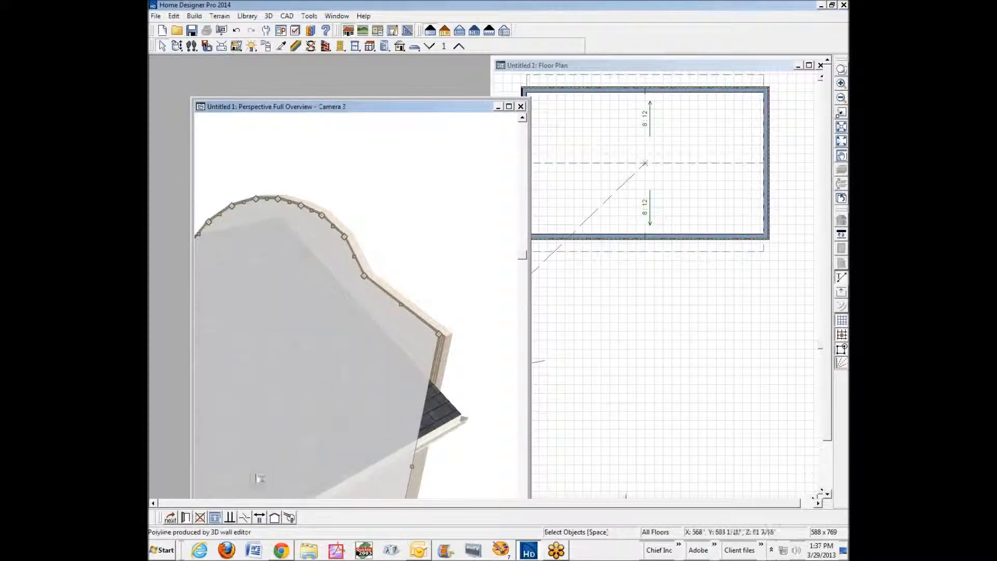
{"action": "left_click", "coordinate": [186, 517]}
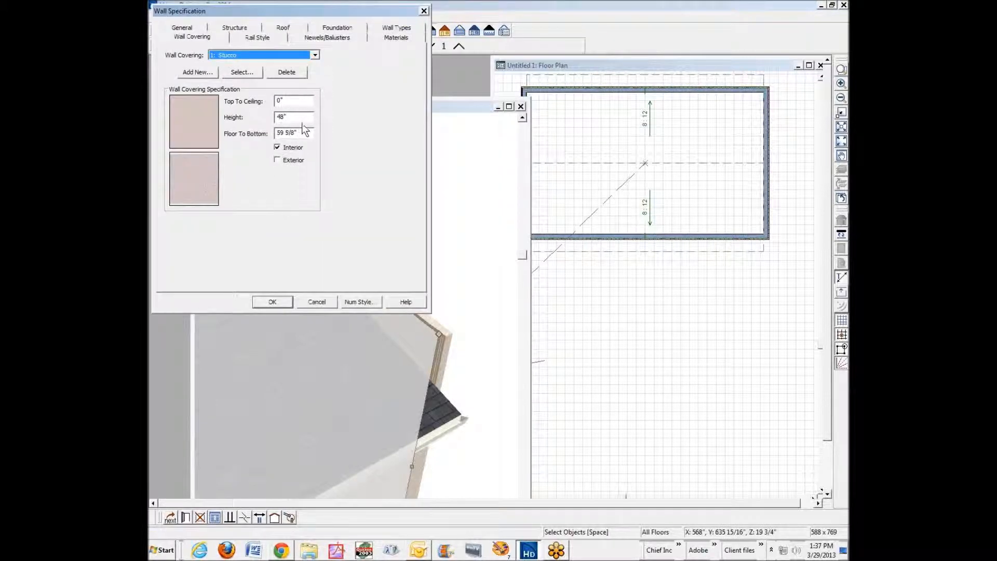
{"action": "left_click", "coordinate": [316, 302]}
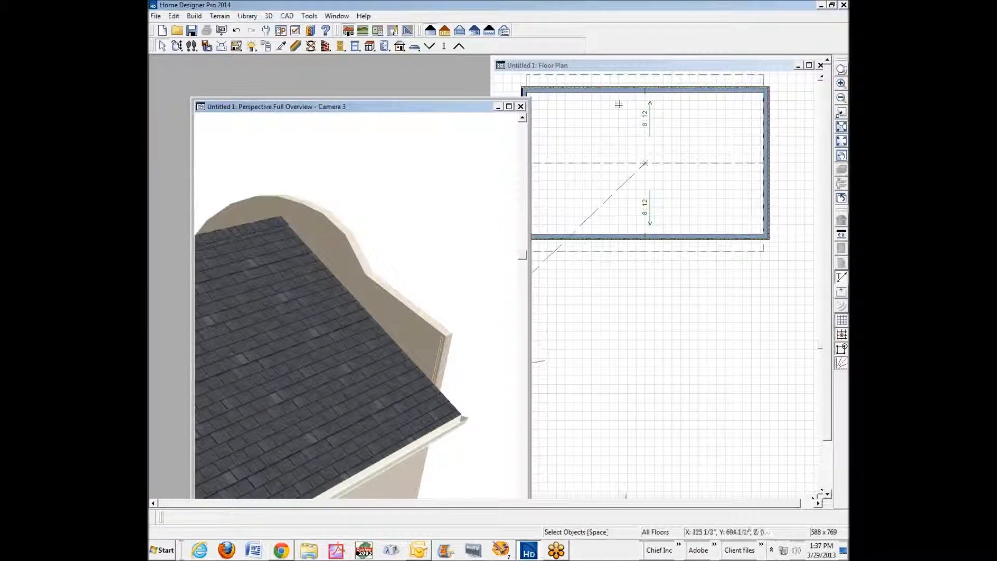
{"action": "left_click", "coordinate": [521, 107]}
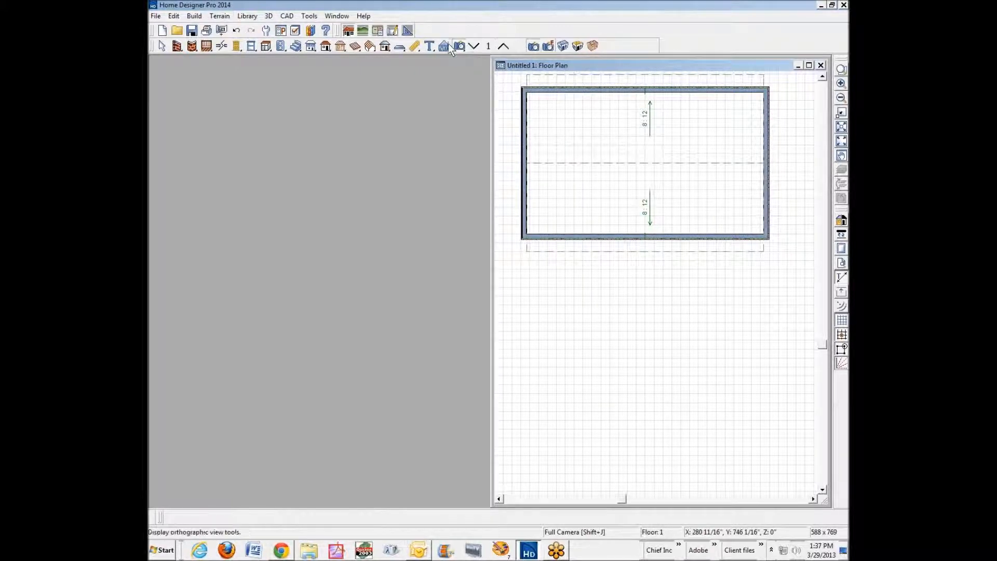
Inspect the stucco covering's extent on the parapet wall in a cross section/elevation view, then close that view
{"action": "left_click", "coordinate": [459, 46]}
{"action": "left_click", "coordinate": [709, 175]}
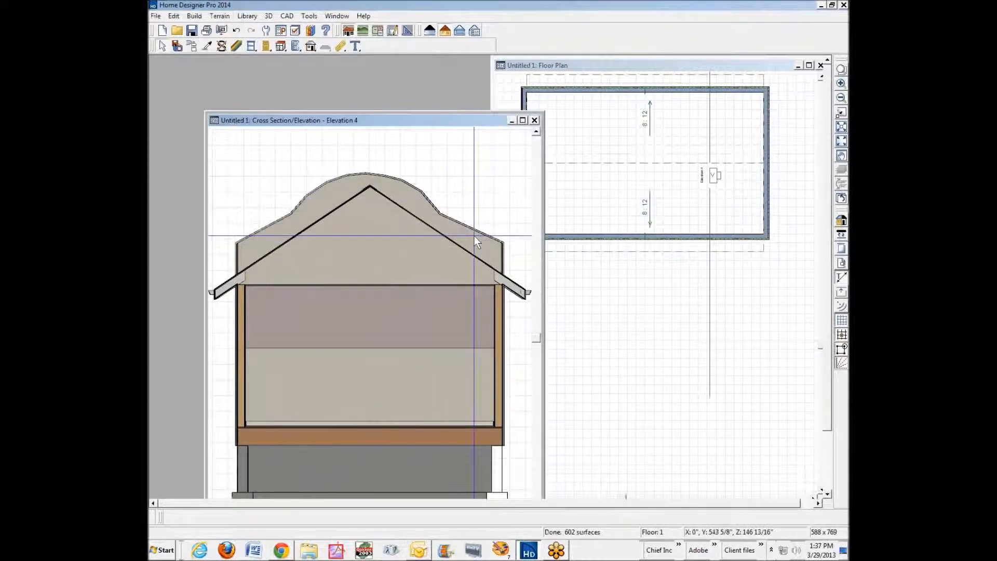
{"action": "left_click", "coordinate": [368, 304]}
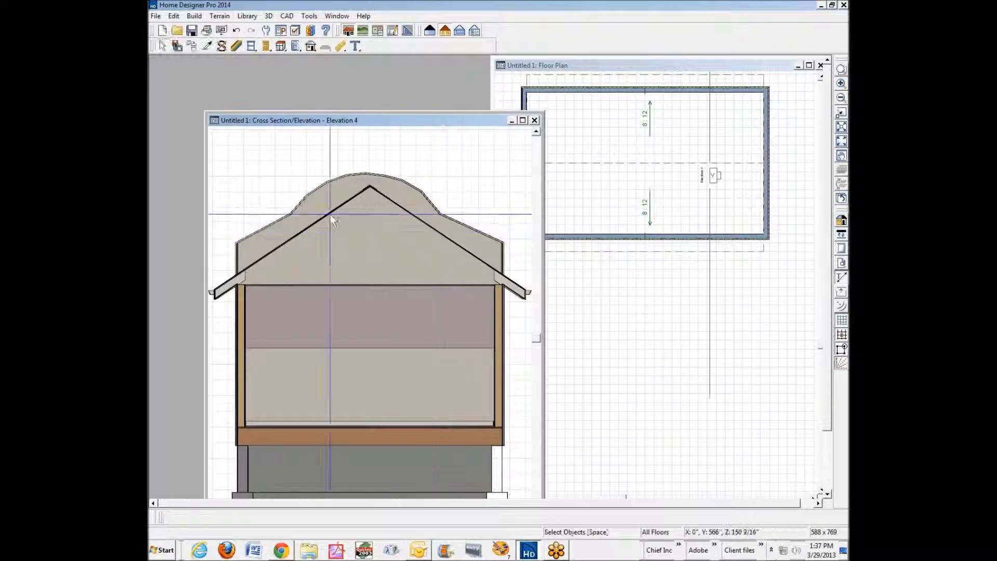
{"action": "left_click", "coordinate": [340, 336]}
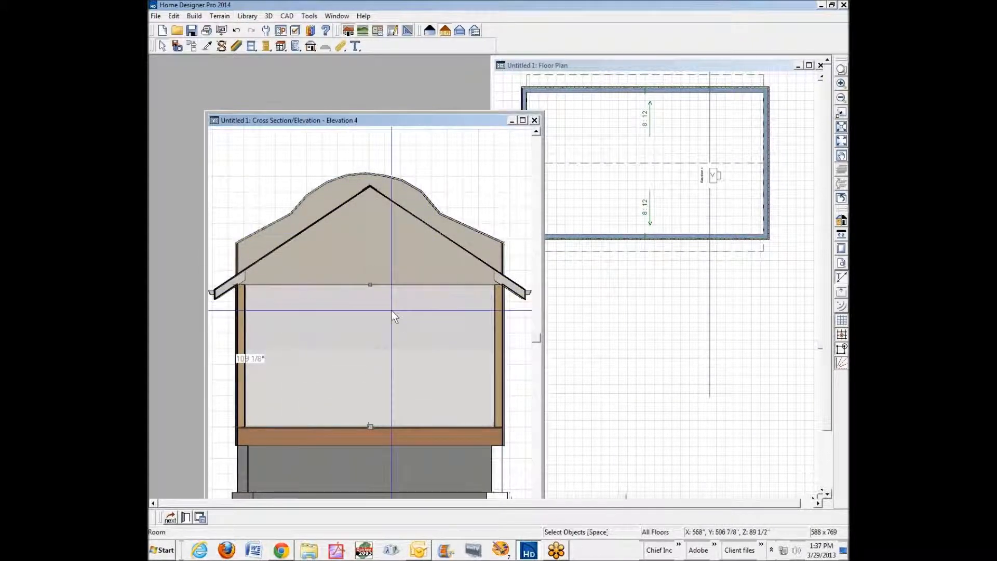
{"action": "left_click", "coordinate": [534, 120]}
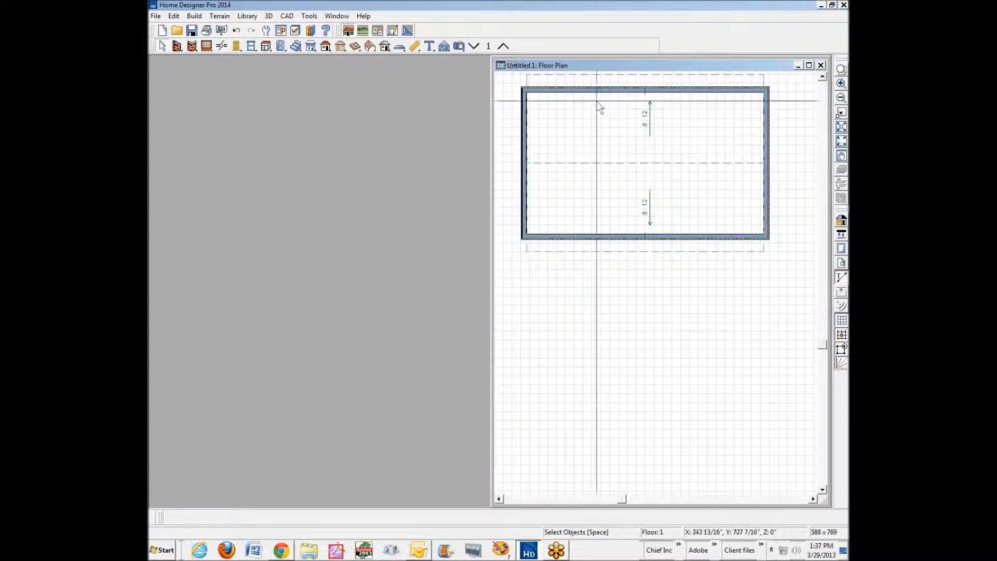
Open a perspective full overview and view the open gable end opposite the curved parapet
{"action": "left_click", "coordinate": [449, 47]}
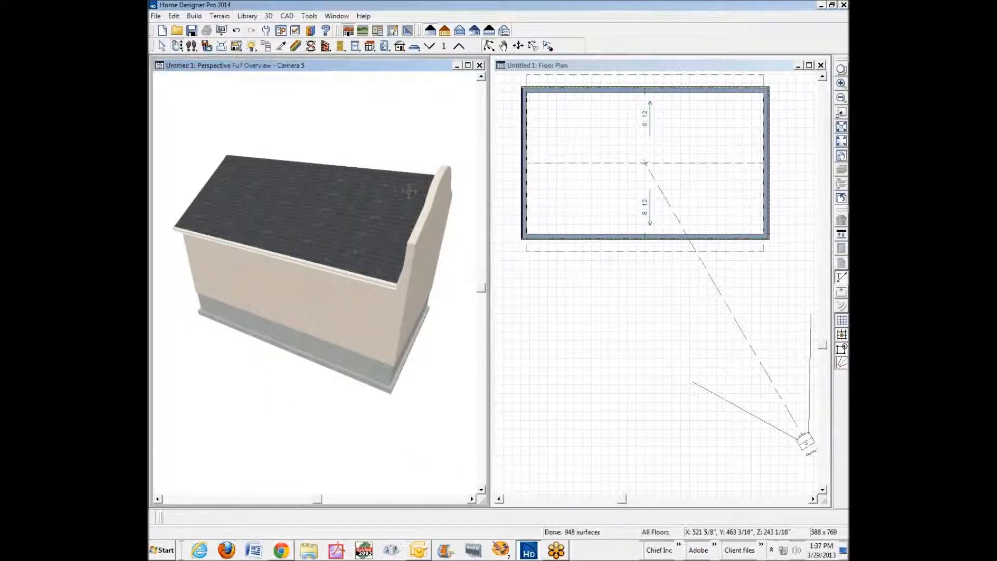
{"action": "left_click_drag", "start_coordinate": [319, 229], "coordinate": [479, 218]}
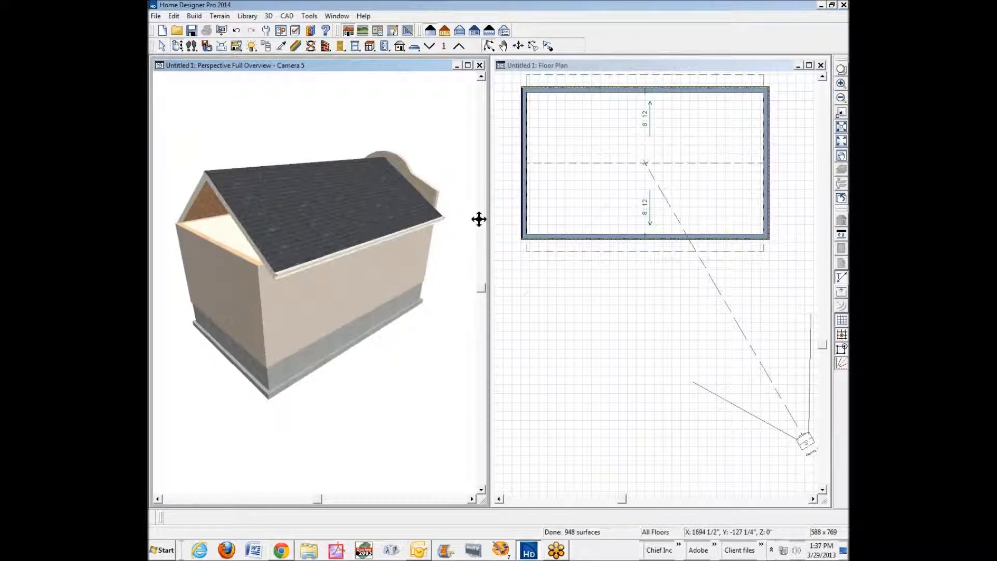
{"action": "key", "text": "shift+j"}
{"action": "left_click", "coordinate": [822, 76]}
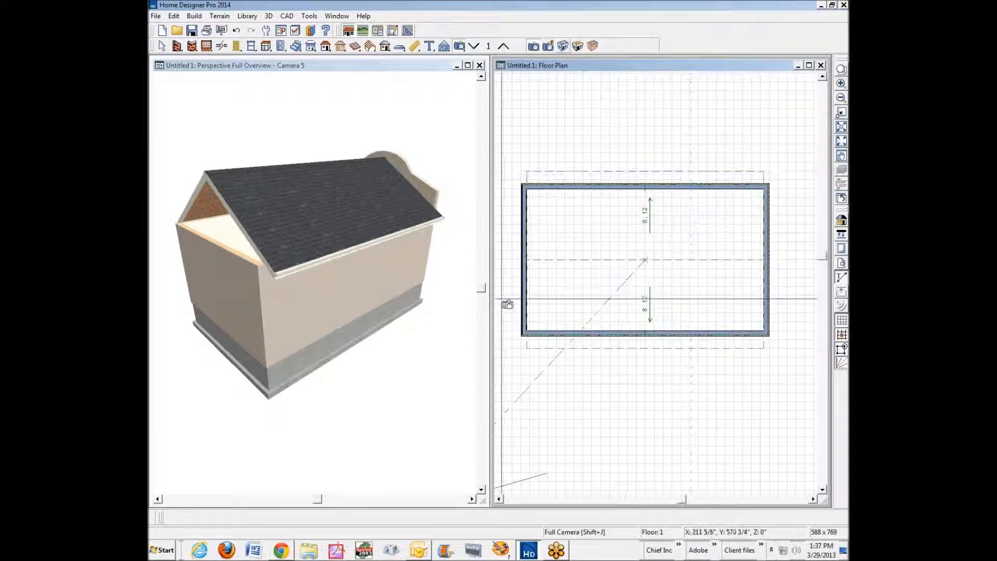
{"action": "scroll", "coordinate": [508, 299], "scroll_direction": "up", "scroll_amount": 2}
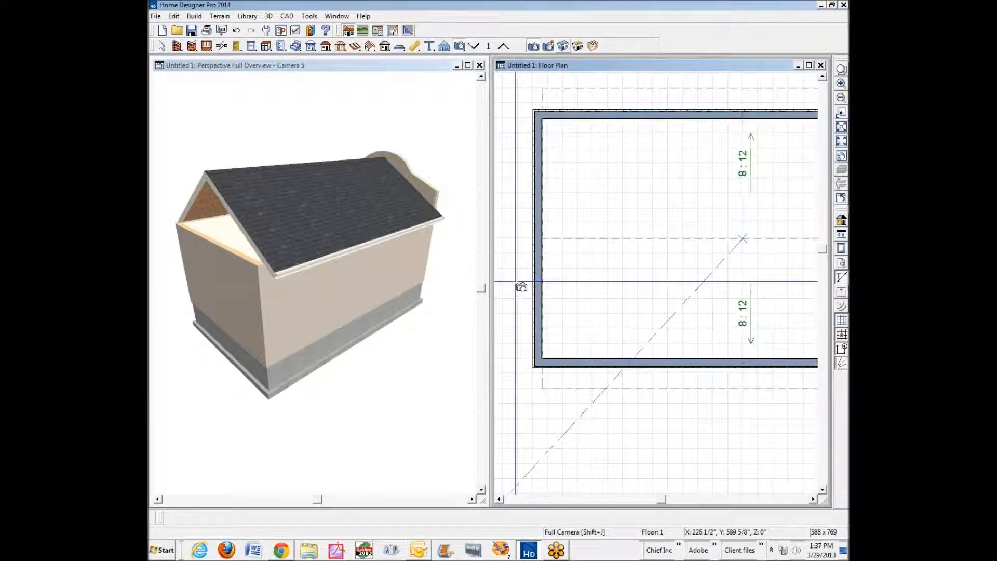
On the attic floor, superimpose the reference floor plan and draw a 16'-9" straight exterior wall over the open gable end
{"action": "left_click", "coordinate": [503, 47]}
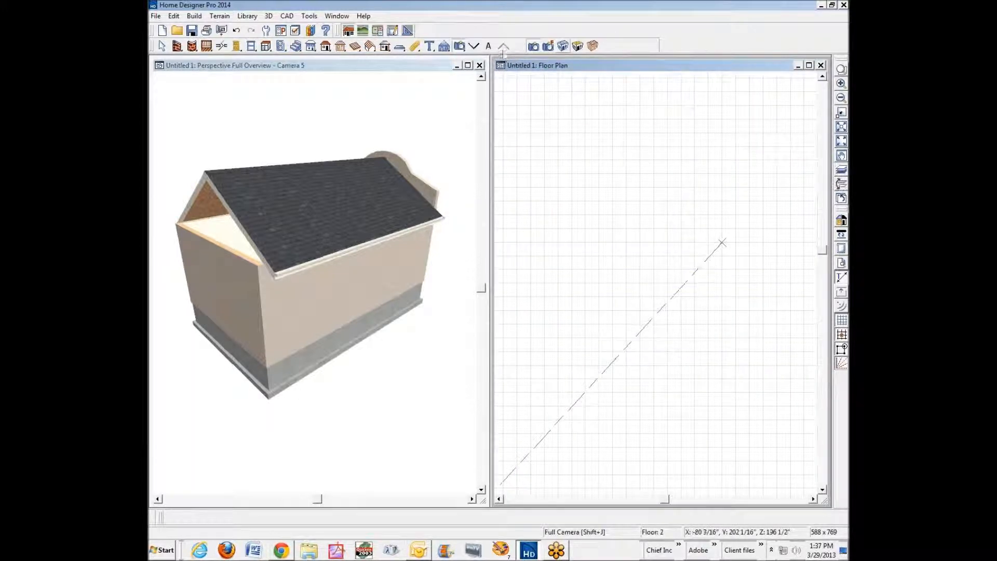
{"action": "left_click", "coordinate": [841, 169]}
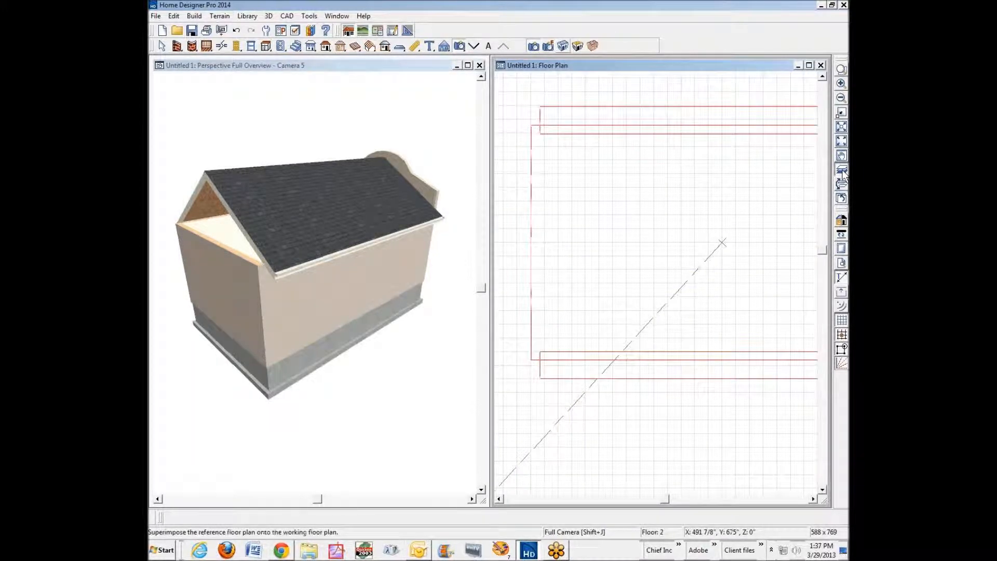
{"action": "left_click", "coordinate": [180, 47]}
{"action": "left_click_drag", "start_coordinate": [534, 358], "coordinate": [535, 126]}
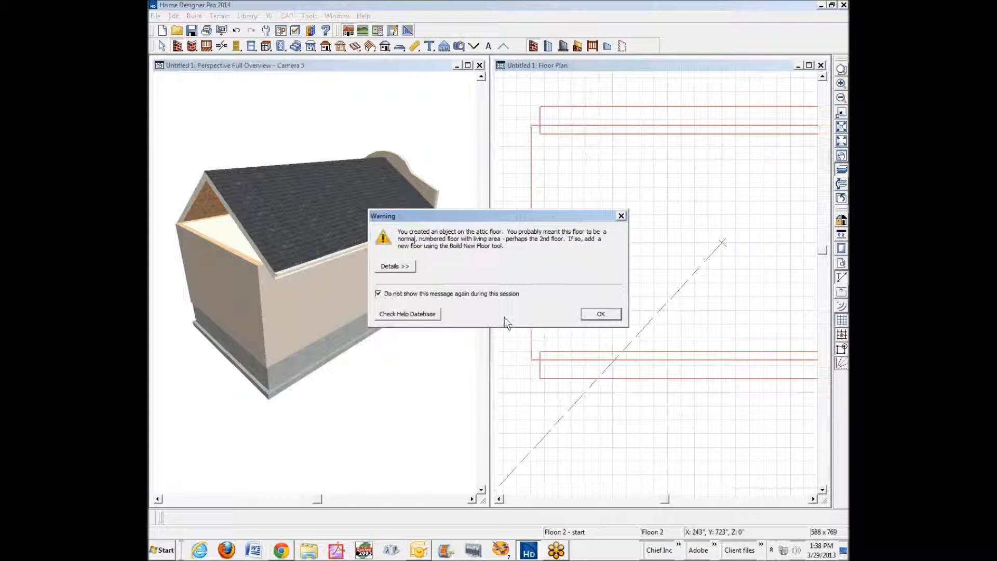
{"action": "left_click", "coordinate": [601, 315]}
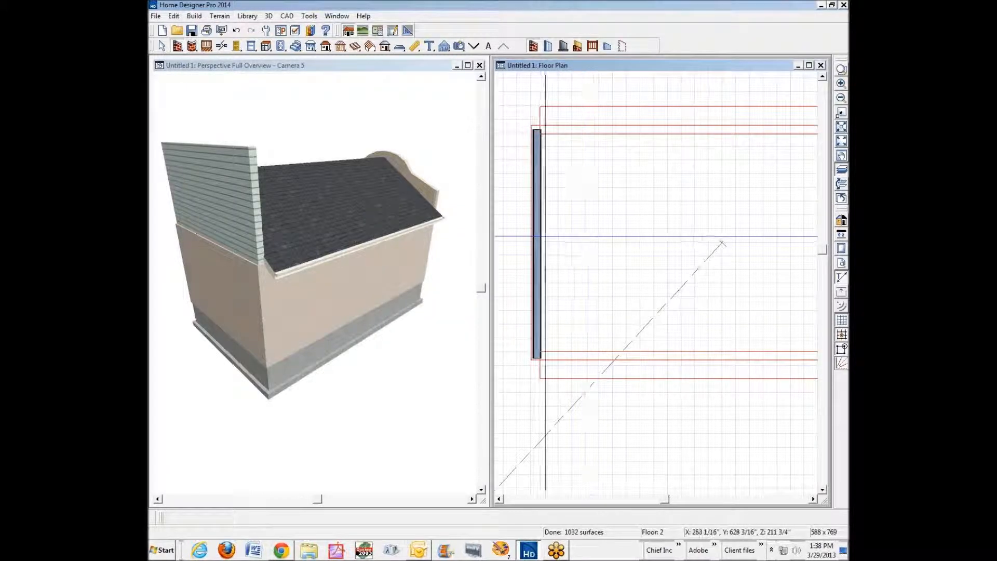
Change the new attic end wall's type to Stucco-6
{"action": "right_click", "coordinate": [534, 240]}
{"action": "left_click", "coordinate": [551, 269]}
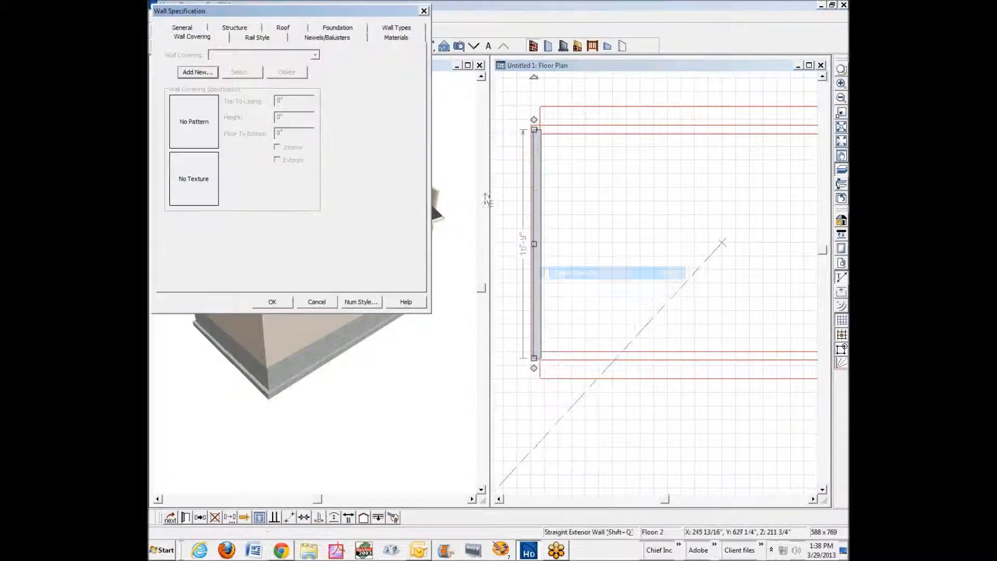
{"action": "left_click", "coordinate": [384, 29]}
{"action": "left_click", "coordinate": [310, 66]}
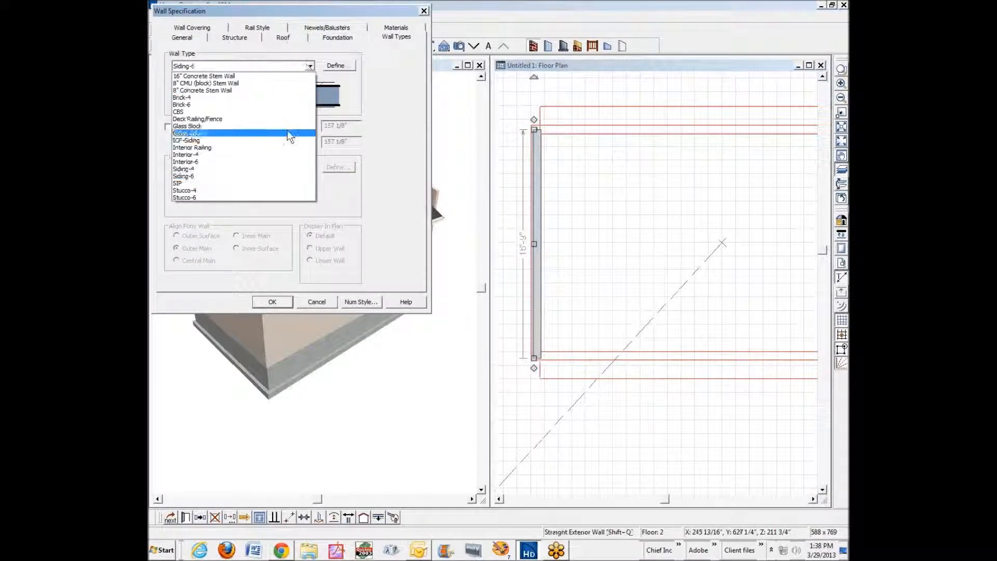
{"action": "left_click", "coordinate": [267, 198]}
{"action": "left_click", "coordinate": [272, 302]}
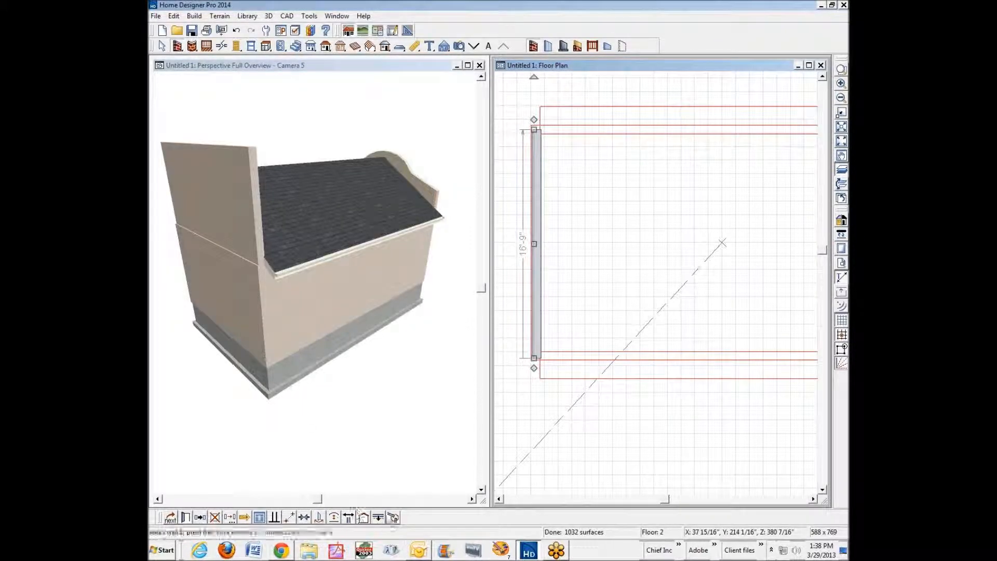
Align the attic end wall with the wall on the floor below
{"action": "left_click", "coordinate": [379, 517]}
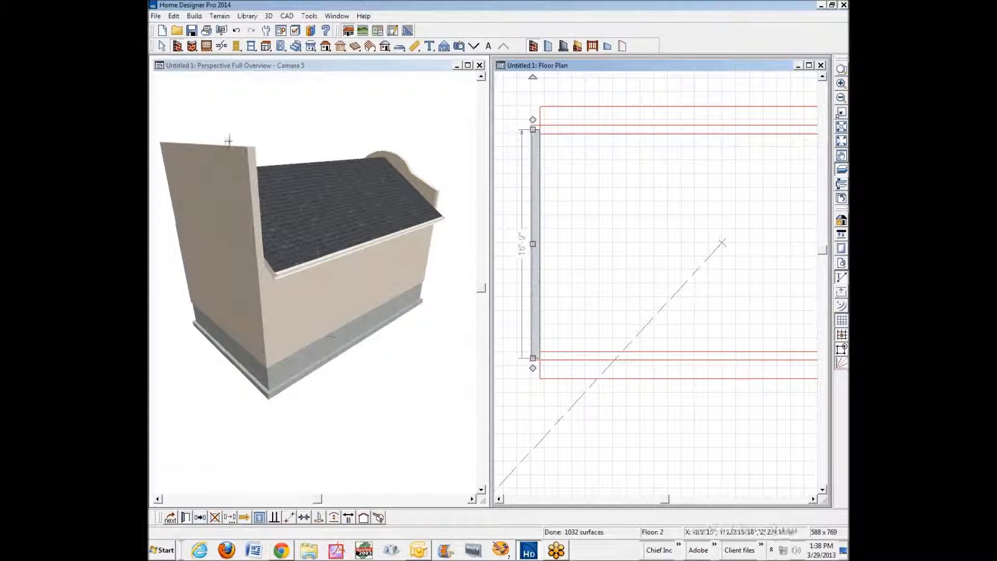
{"action": "left_click", "coordinate": [162, 47]}
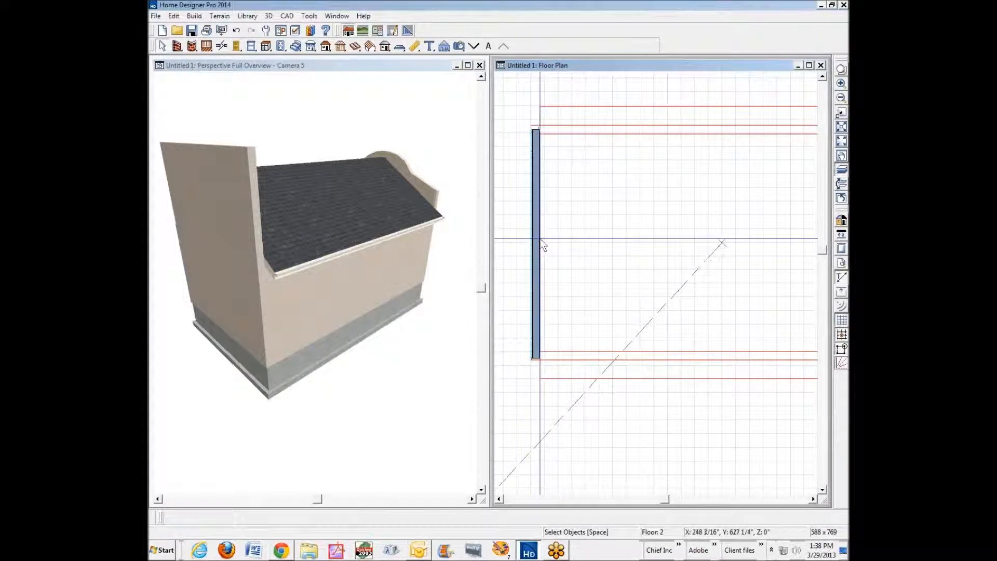
{"action": "left_click", "coordinate": [536, 238]}
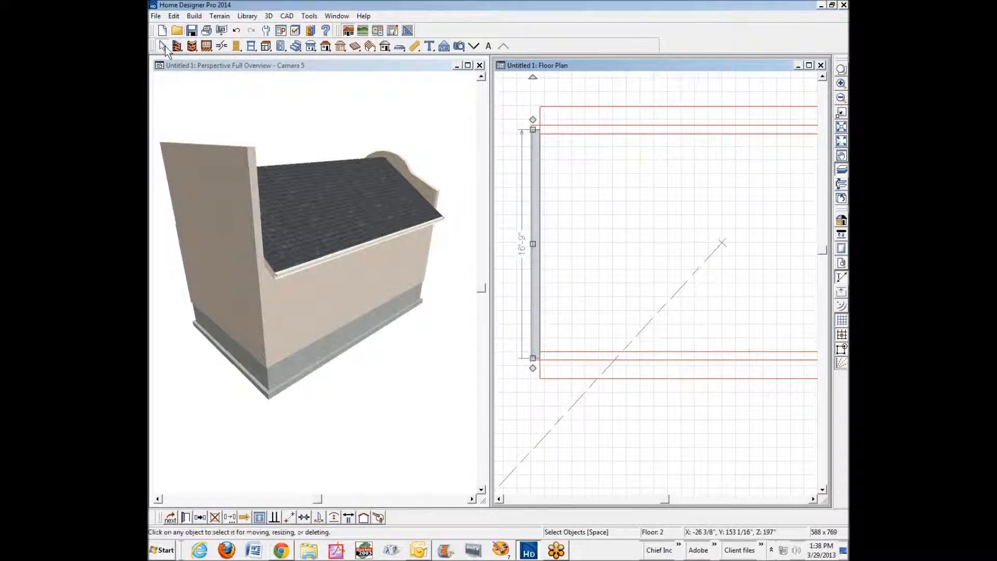
Assign the Stucco plan material to the interior surface of the attic end wall
{"action": "left_click", "coordinate": [349, 309]}
{"action": "left_click_drag", "start_coordinate": [350, 309], "coordinate": [211, 327]}
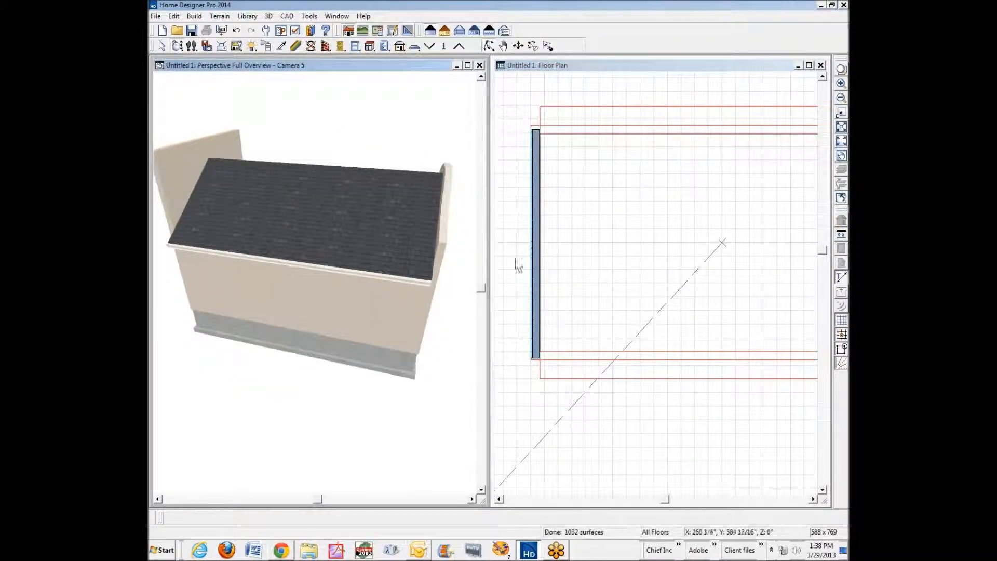
{"action": "left_click", "coordinate": [536, 275]}
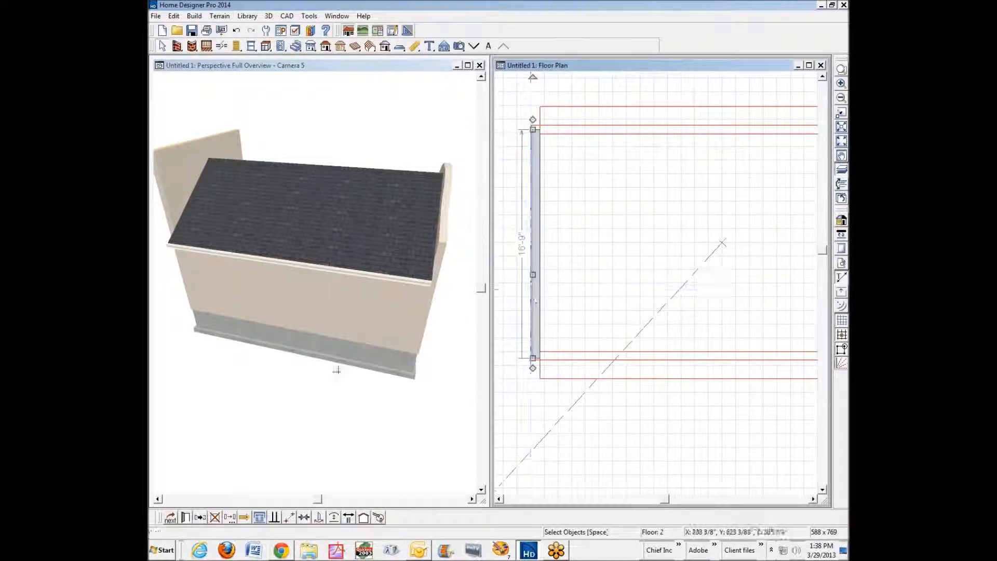
{"action": "left_click", "coordinate": [195, 517]}
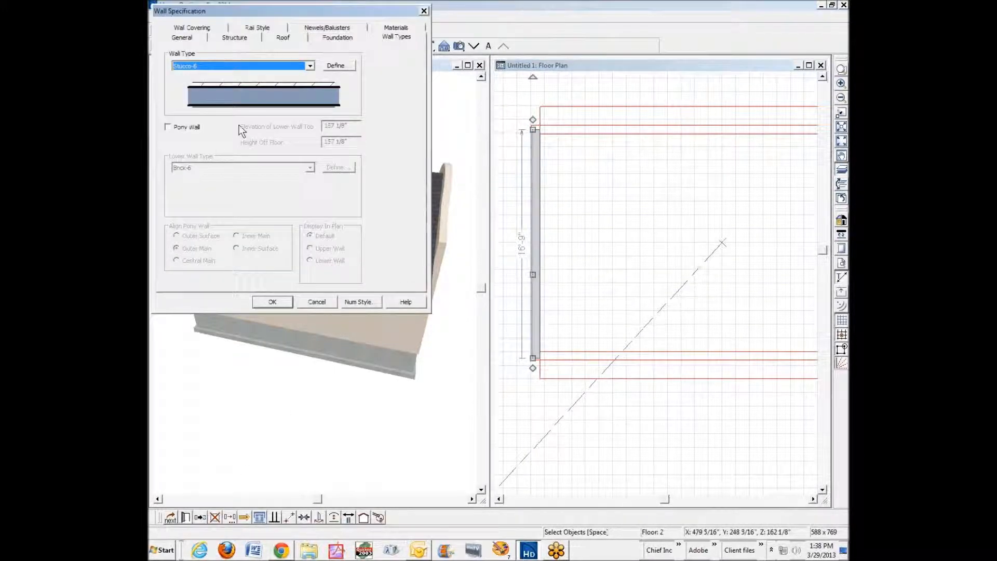
{"action": "left_click", "coordinate": [397, 29]}
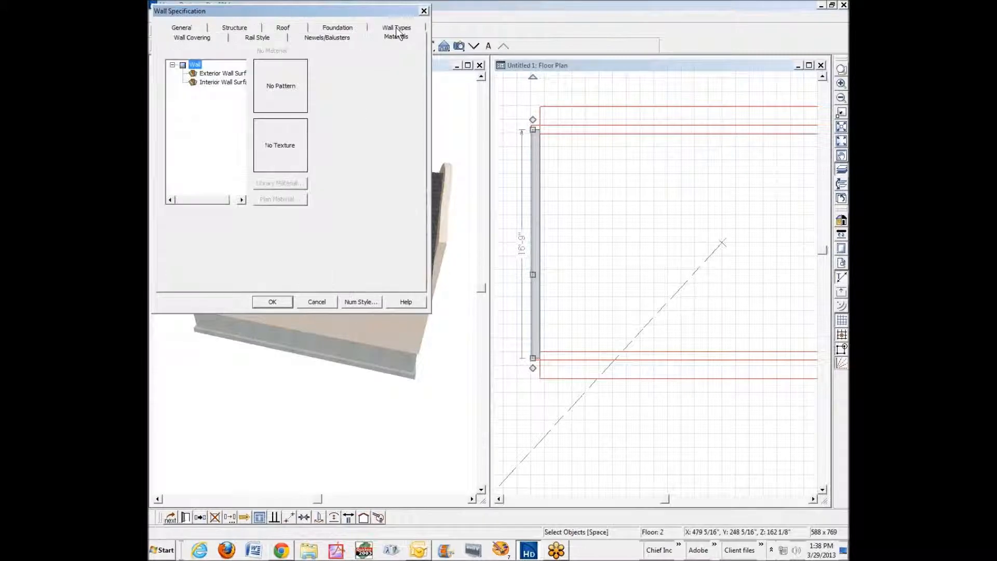
{"action": "left_click", "coordinate": [223, 82]}
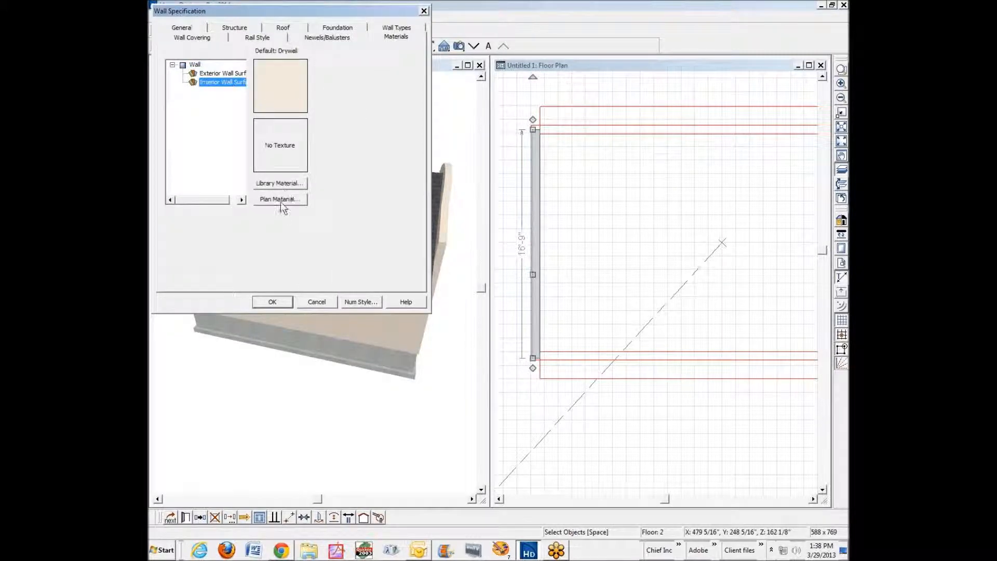
{"action": "left_click", "coordinate": [286, 199]}
{"action": "left_click_drag", "start_coordinate": [269, 87], "coordinate": [270, 198]}
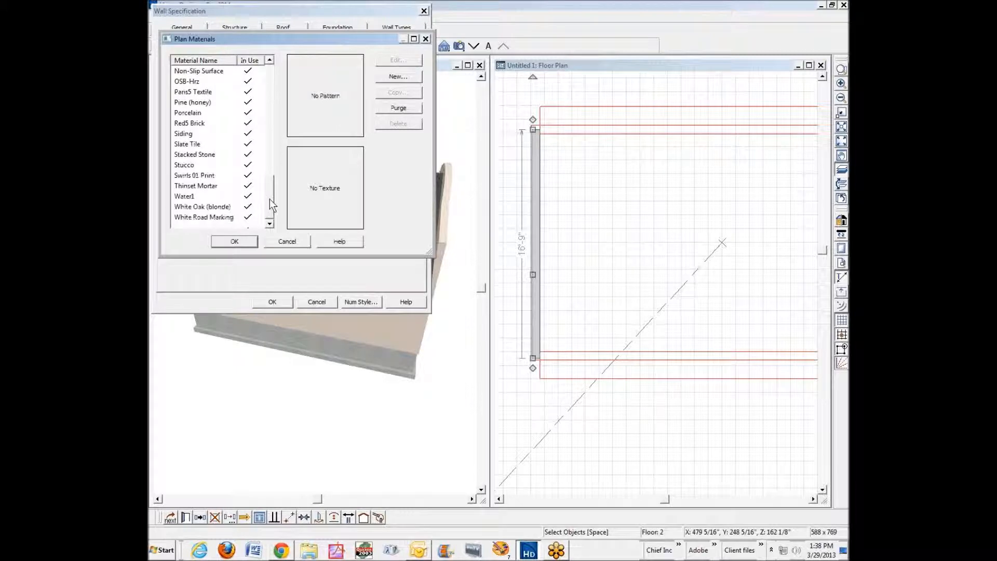
{"action": "left_click", "coordinate": [187, 165]}
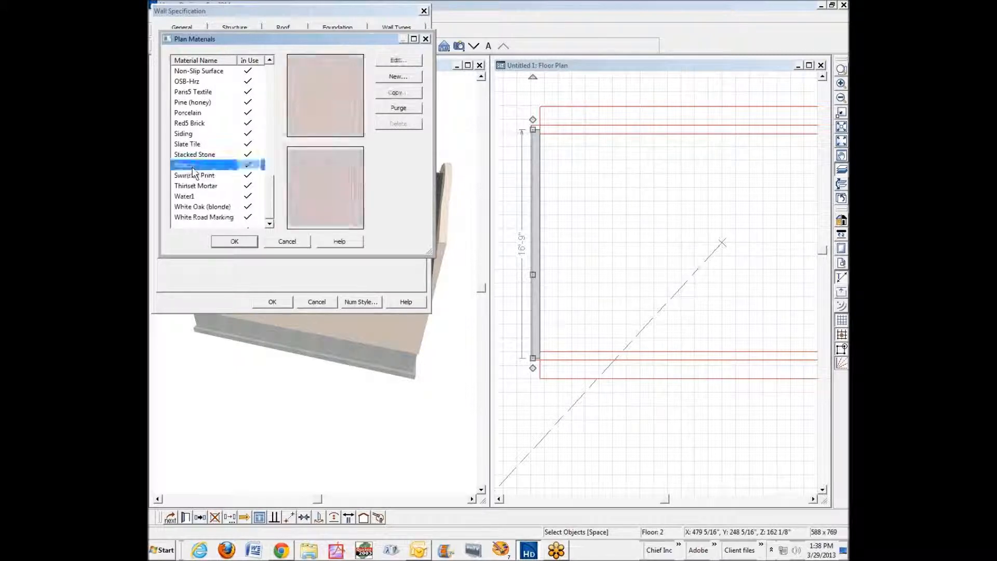
{"action": "left_click", "coordinate": [234, 242]}
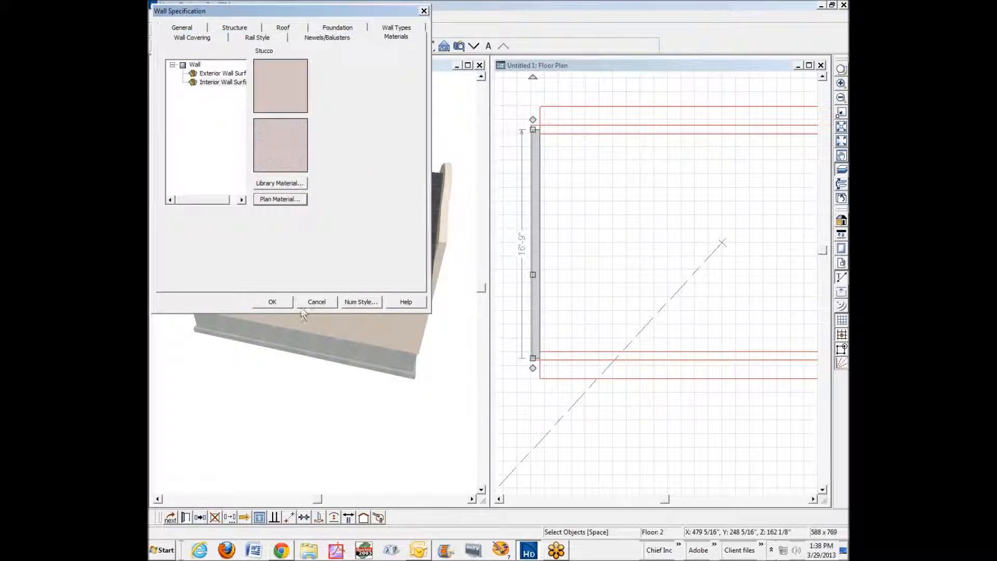
{"action": "left_click", "coordinate": [272, 302]}
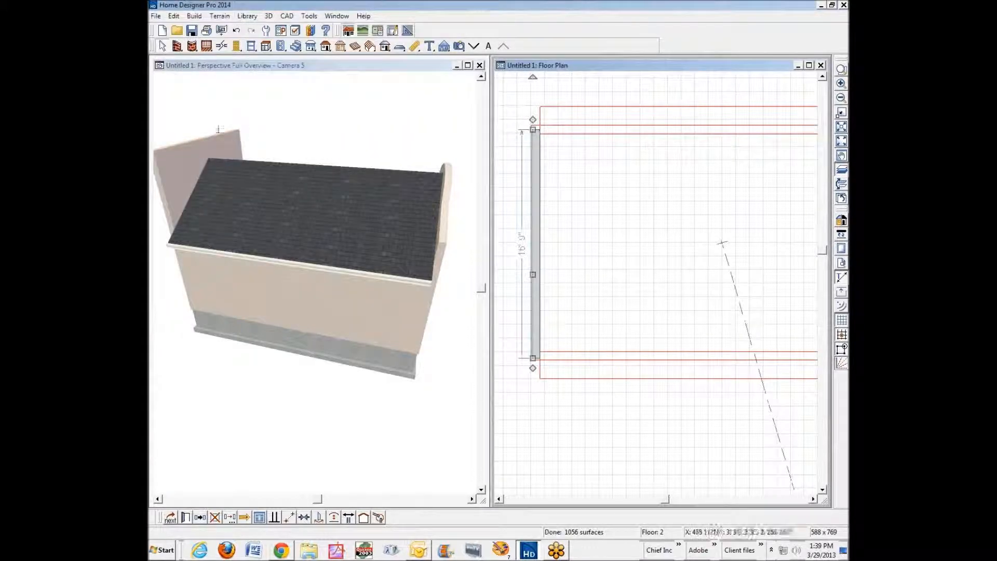
Inspect the raised end wall from the outside and above in the overview, then close that view
{"action": "left_click", "coordinate": [159, 499]}
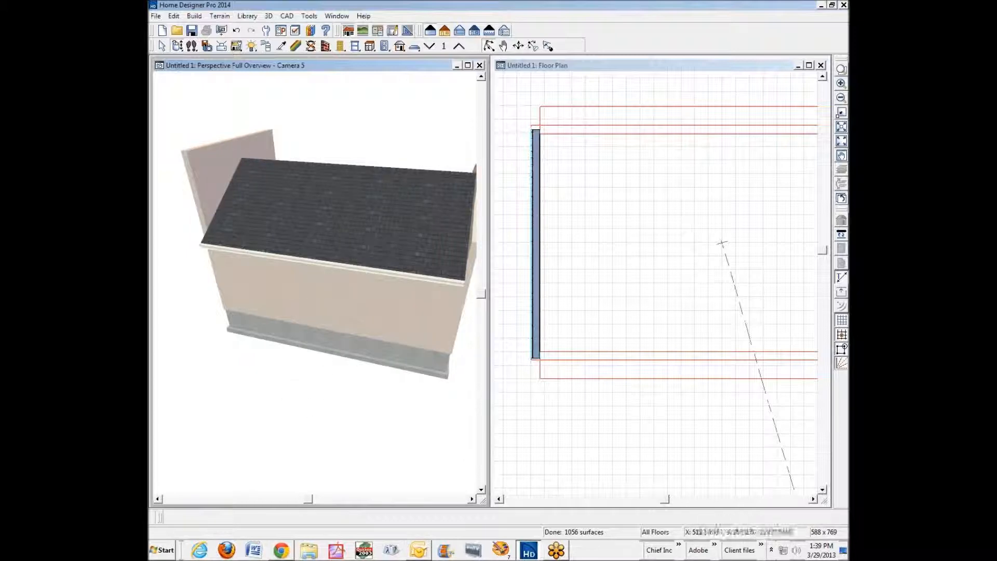
{"action": "left_click_drag", "start_coordinate": [349, 298], "coordinate": [400, 137]}
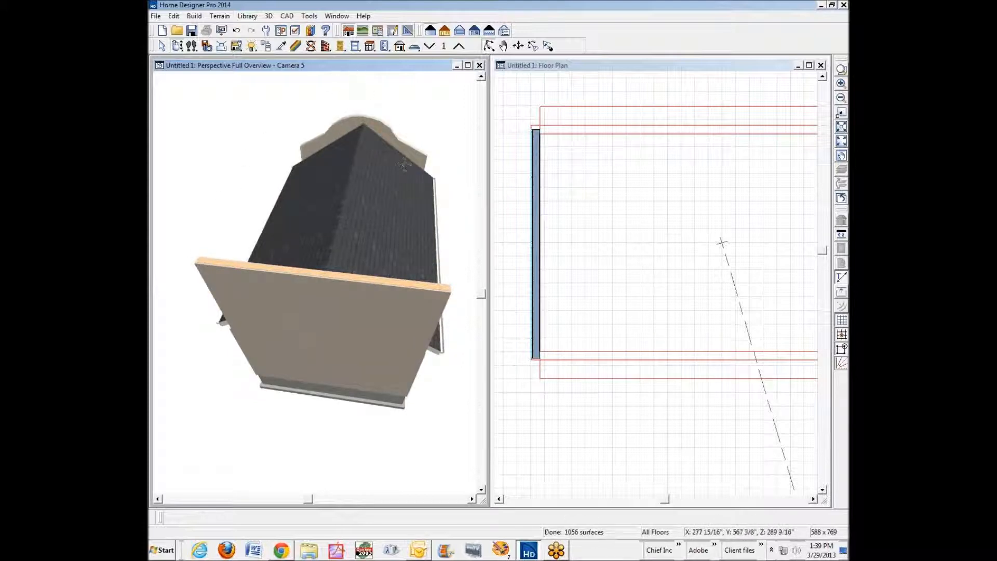
{"action": "left_click_drag", "start_coordinate": [432, 283], "coordinate": [422, 269]}
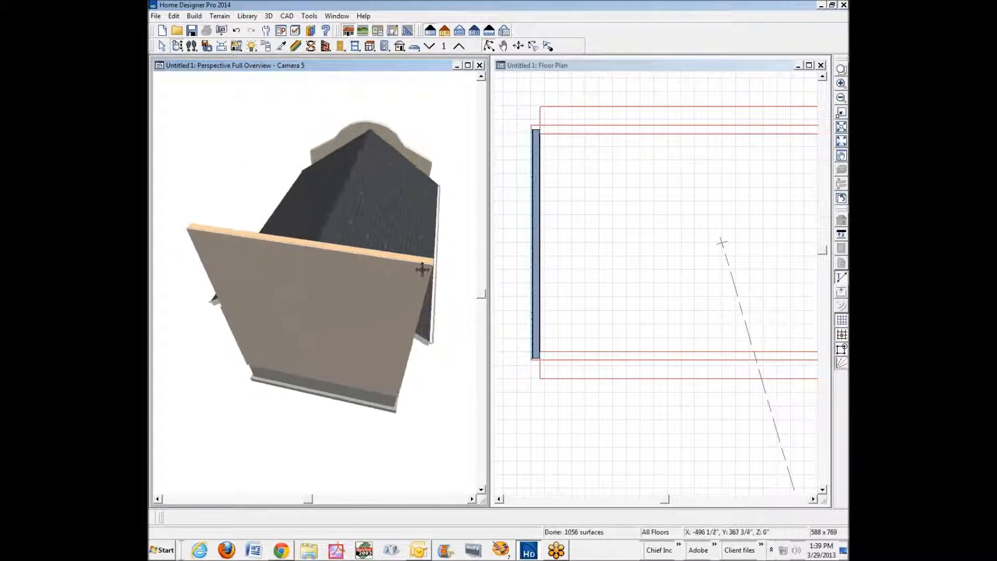
{"action": "key", "text": "space"}
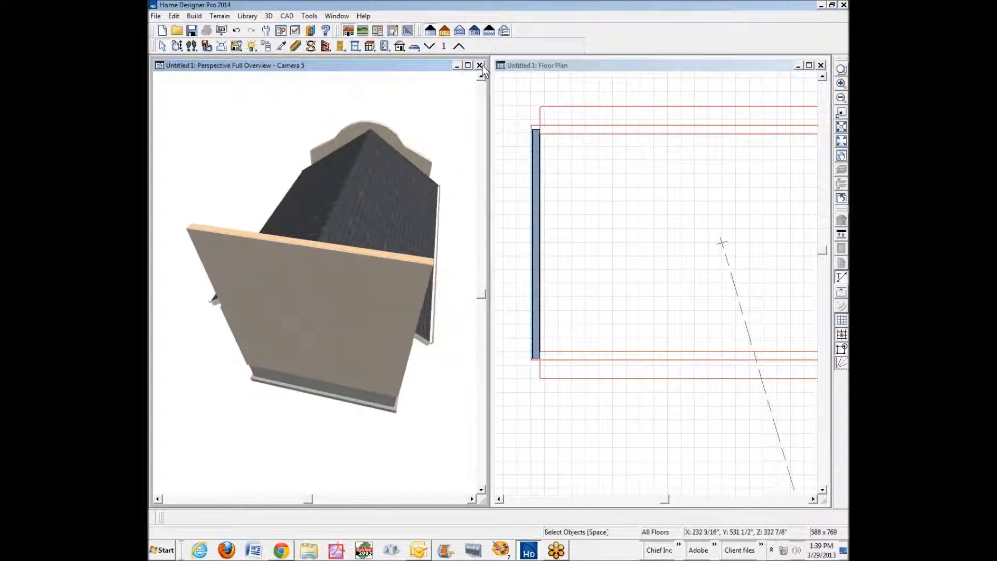
{"action": "left_click", "coordinate": [479, 65]}
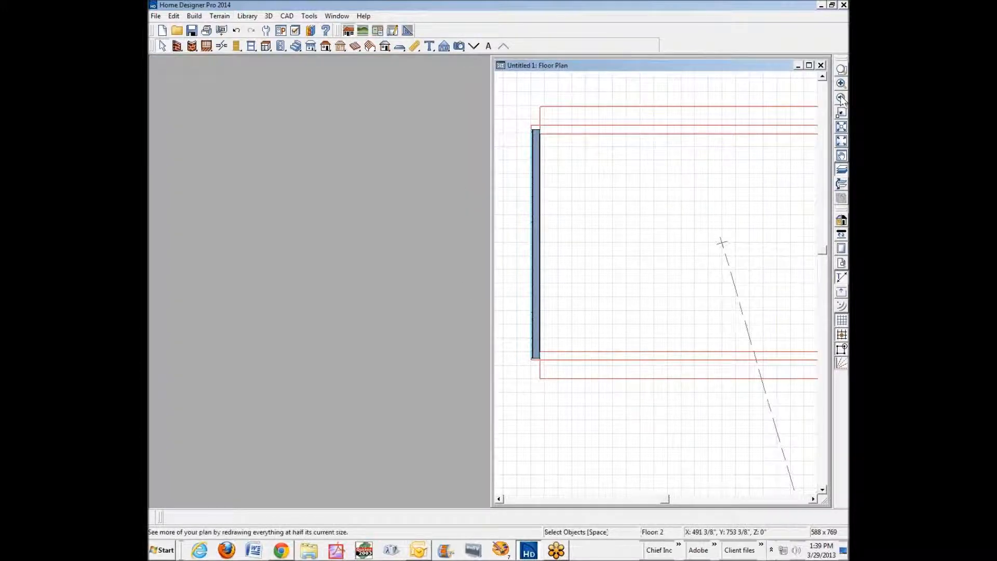
Open a cross section/elevation view facing the raised end wall and designate its upper wall as an Attic Wall
{"action": "left_click", "coordinate": [458, 45]}
{"action": "left_click", "coordinate": [512, 238]}
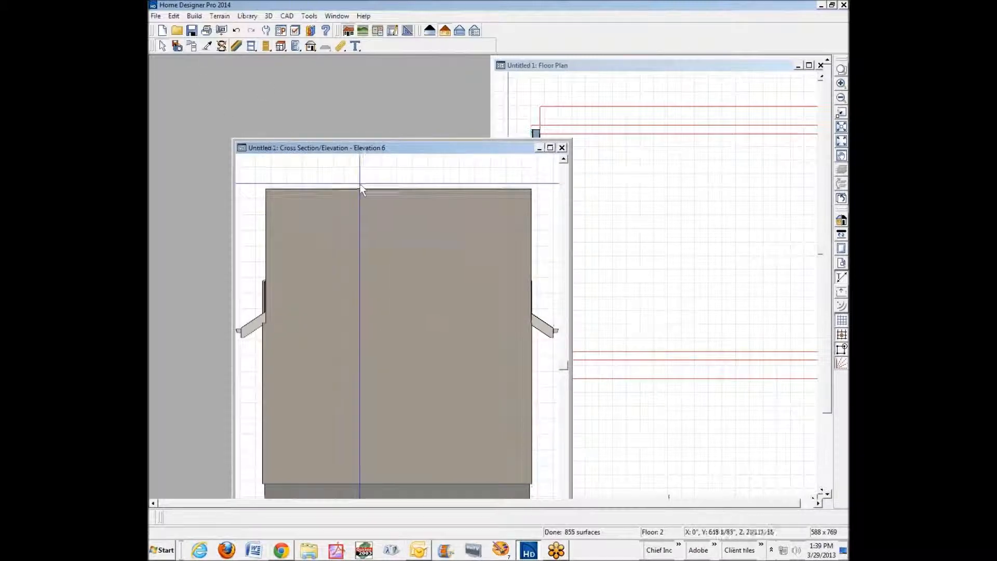
{"action": "left_click", "coordinate": [353, 204]}
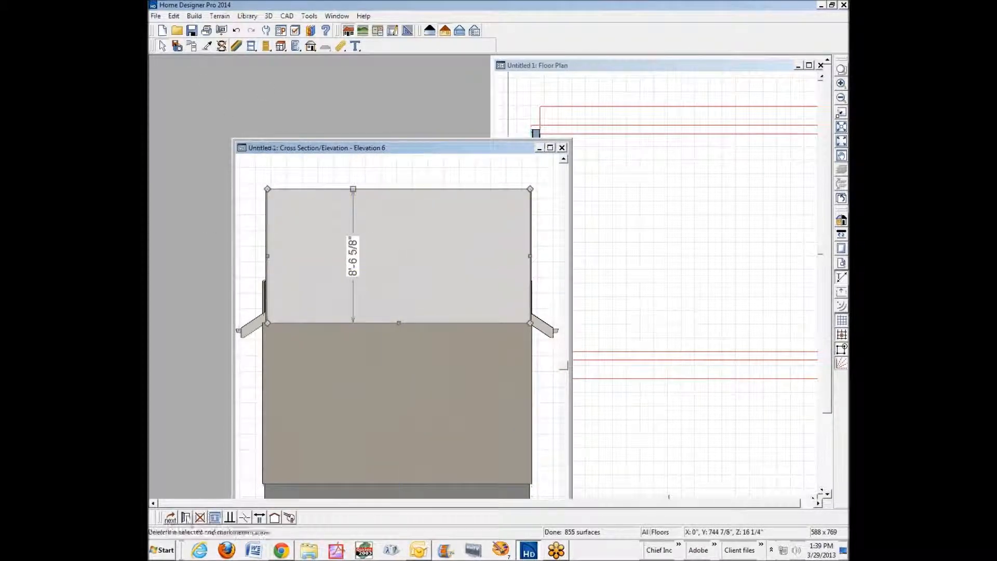
{"action": "left_click", "coordinate": [185, 518]}
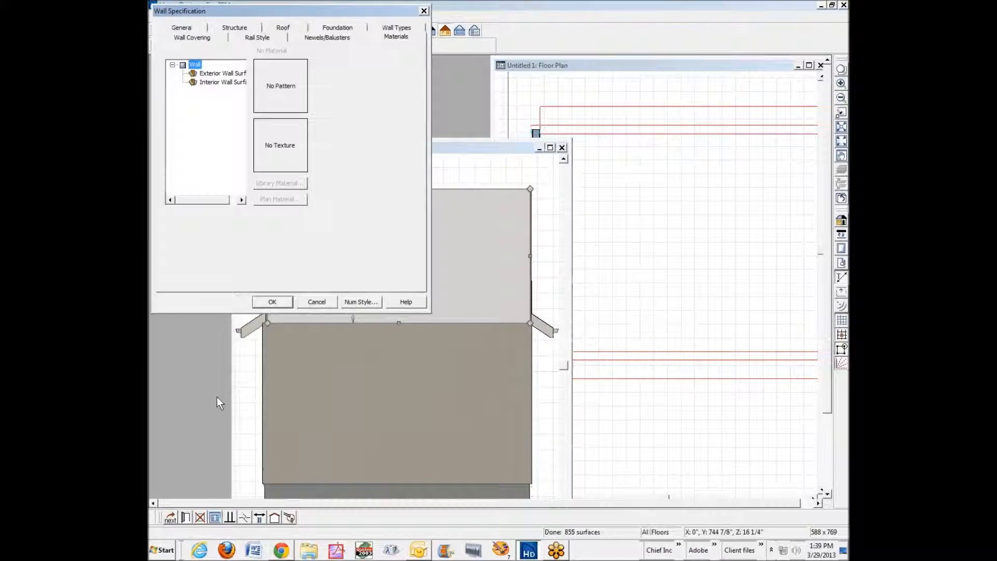
{"action": "left_click", "coordinate": [186, 30]}
{"action": "left_click", "coordinate": [191, 140]}
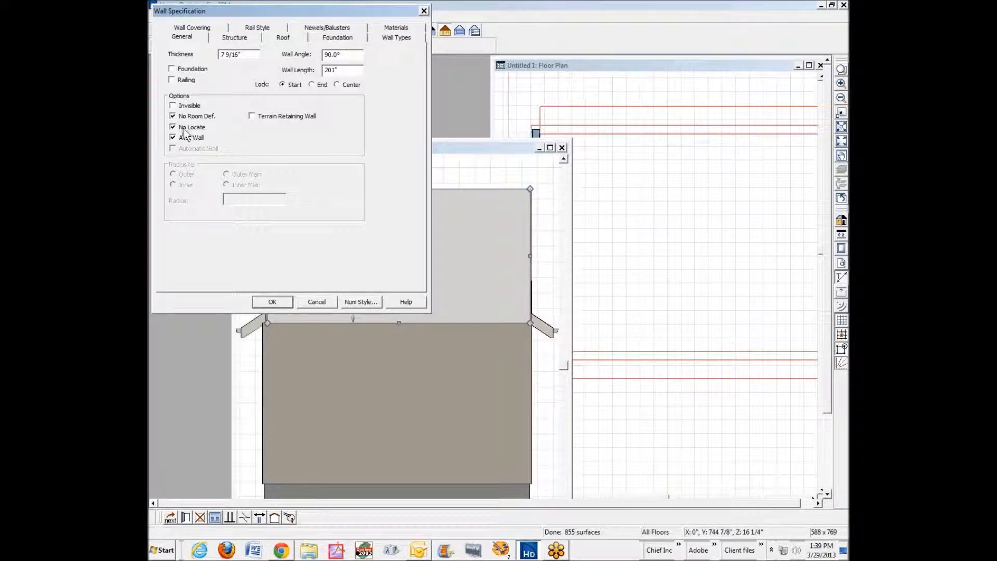
{"action": "left_click", "coordinate": [272, 303]}
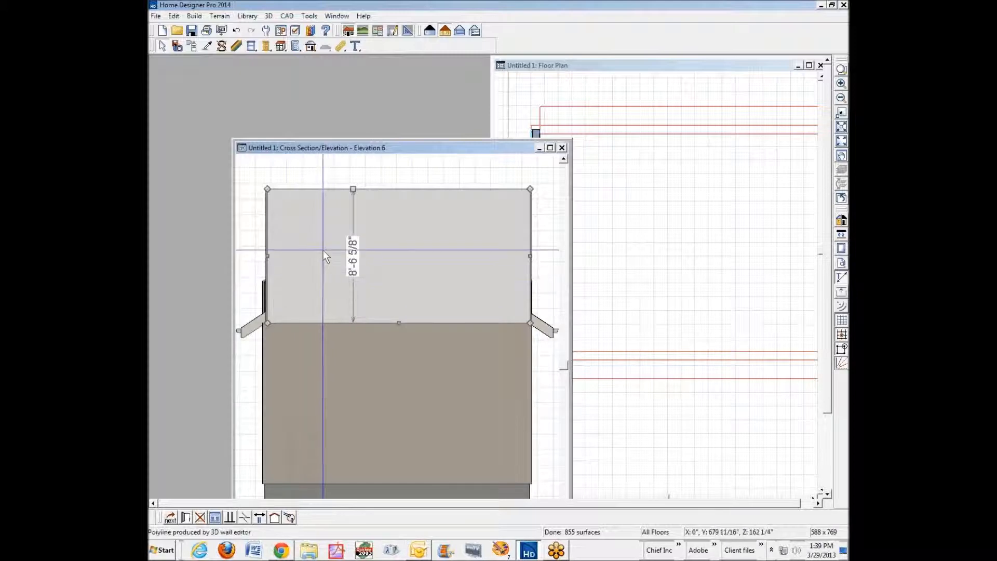
Add two break points to the attic wall's top edge and lower both upper corners about 4'-3", leaving a short flat top between slopes
{"action": "left_click", "coordinate": [245, 518]}
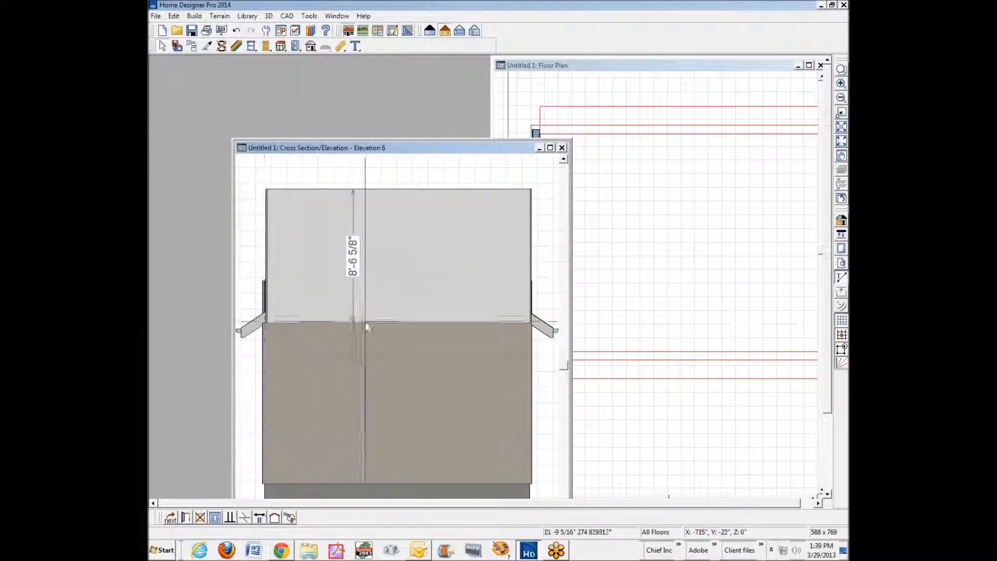
{"action": "left_click", "coordinate": [377, 190]}
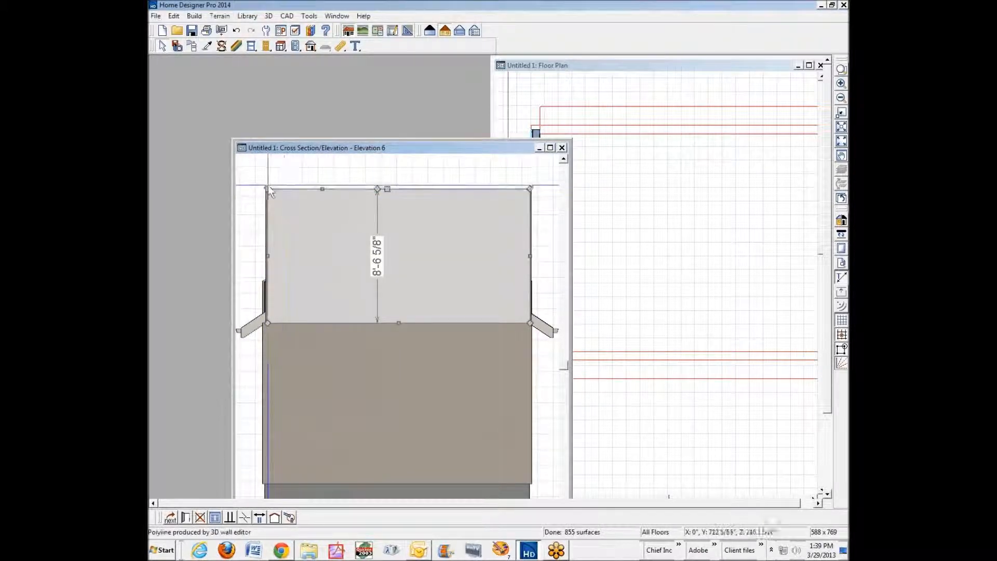
{"action": "left_click_drag", "start_coordinate": [268, 188], "coordinate": [267, 256]}
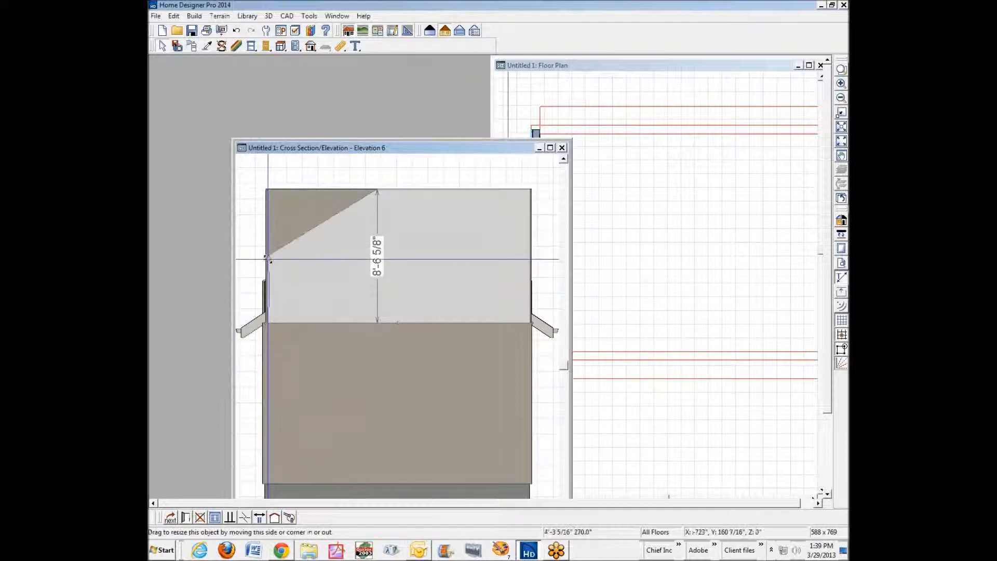
{"action": "left_click", "coordinate": [245, 518]}
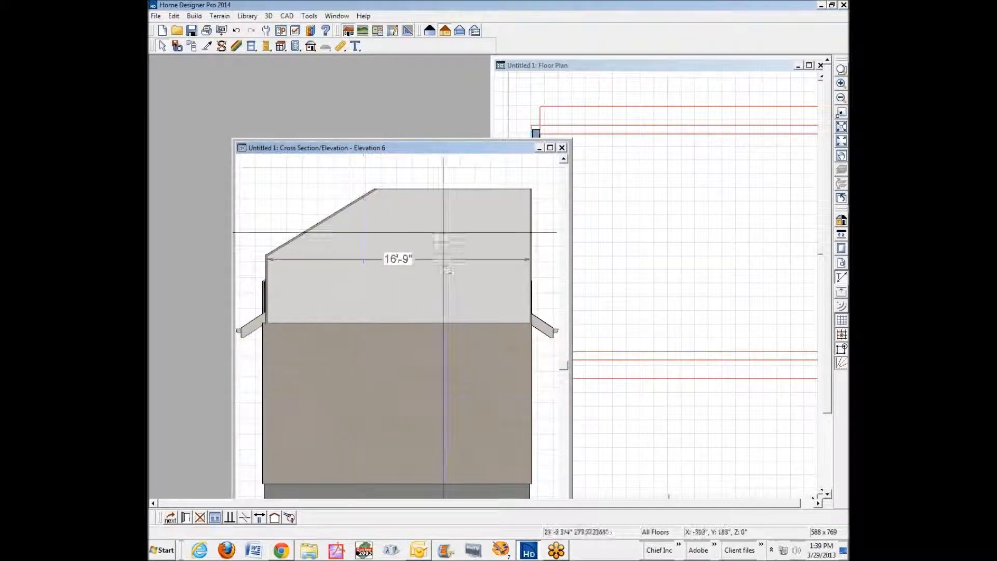
{"action": "left_click", "coordinate": [428, 189]}
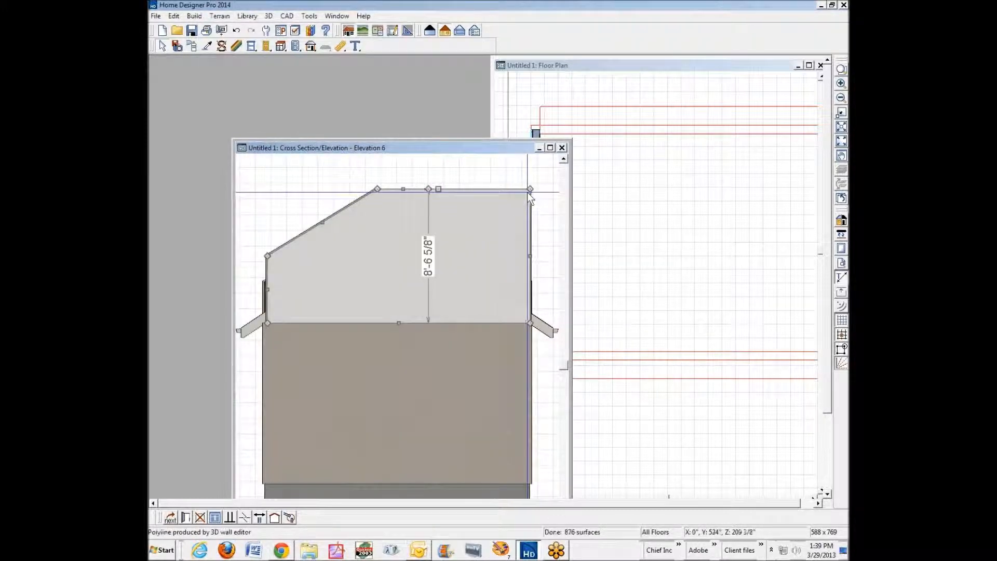
{"action": "left_click_drag", "start_coordinate": [529, 189], "coordinate": [534, 257]}
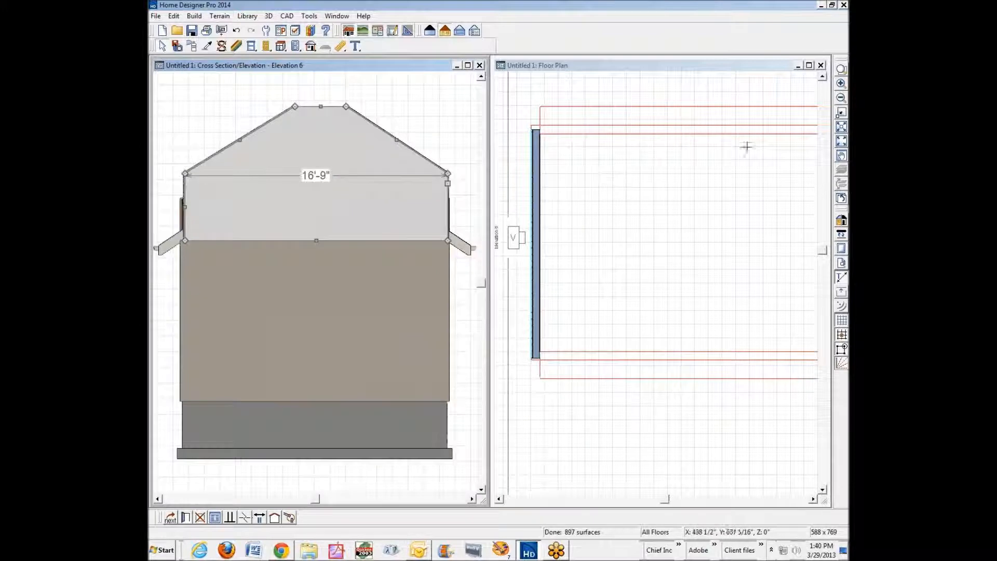
Add a break point partway along each of the two sloped top edges of the attic wall
{"action": "left_click", "coordinate": [841, 69]}
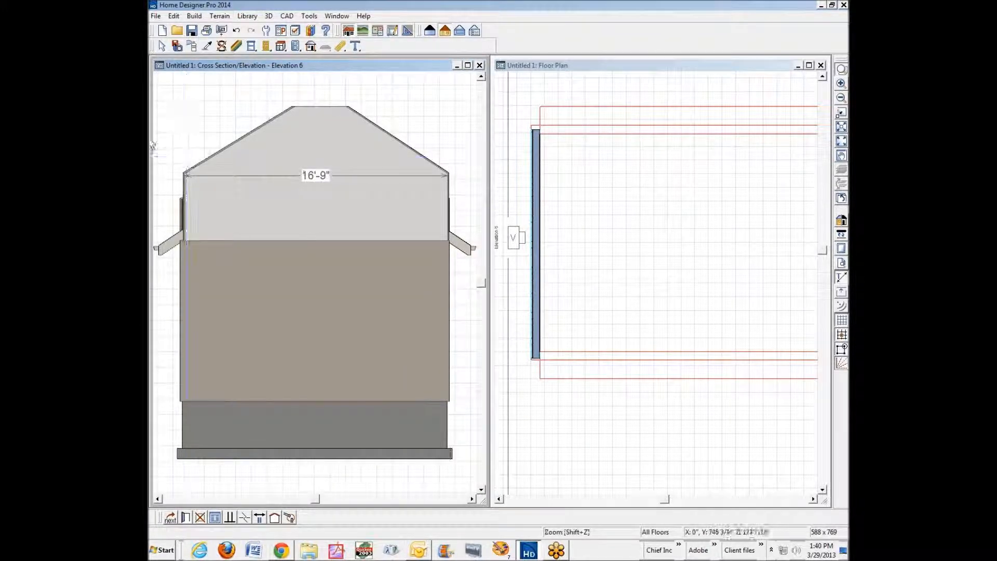
{"action": "left_click_drag", "start_coordinate": [167, 93], "coordinate": [473, 269]}
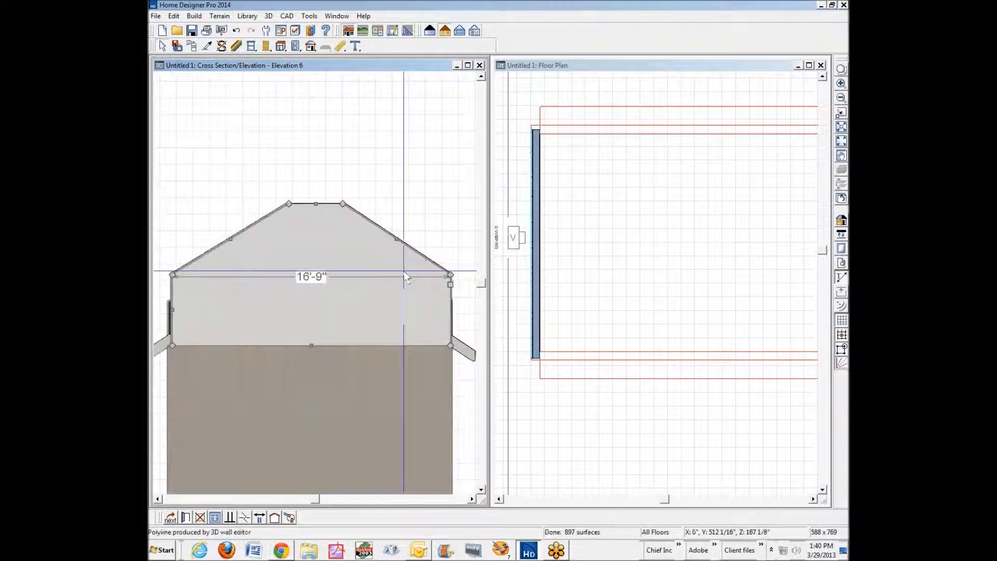
{"action": "left_click", "coordinate": [251, 517]}
{"action": "left_click", "coordinate": [248, 227]}
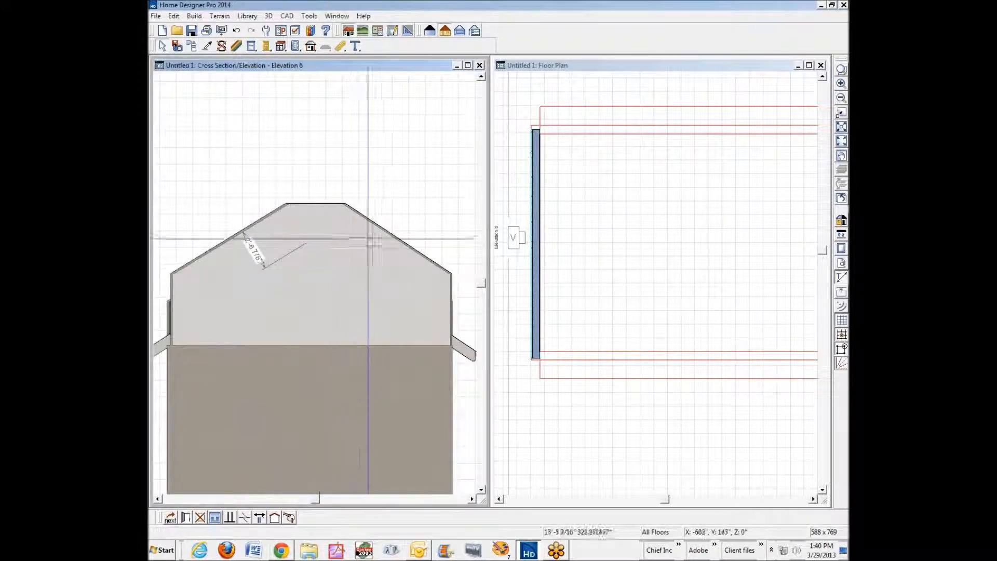
{"action": "left_click", "coordinate": [383, 230]}
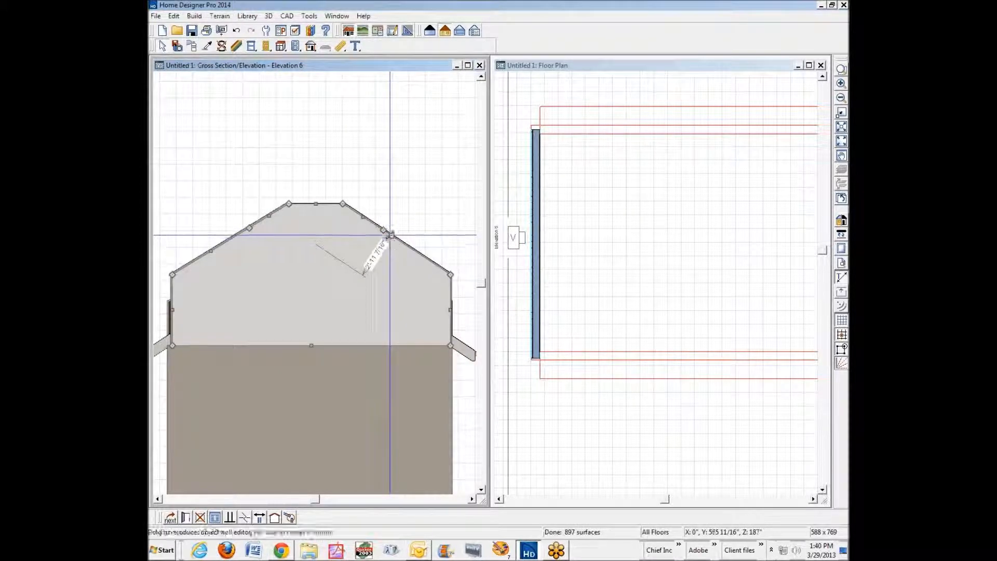
Reshape both slopes of the attic wall so level shoulders at matching heights step up to the raised center section
{"action": "left_click_drag", "start_coordinate": [390, 236], "coordinate": [409, 223]}
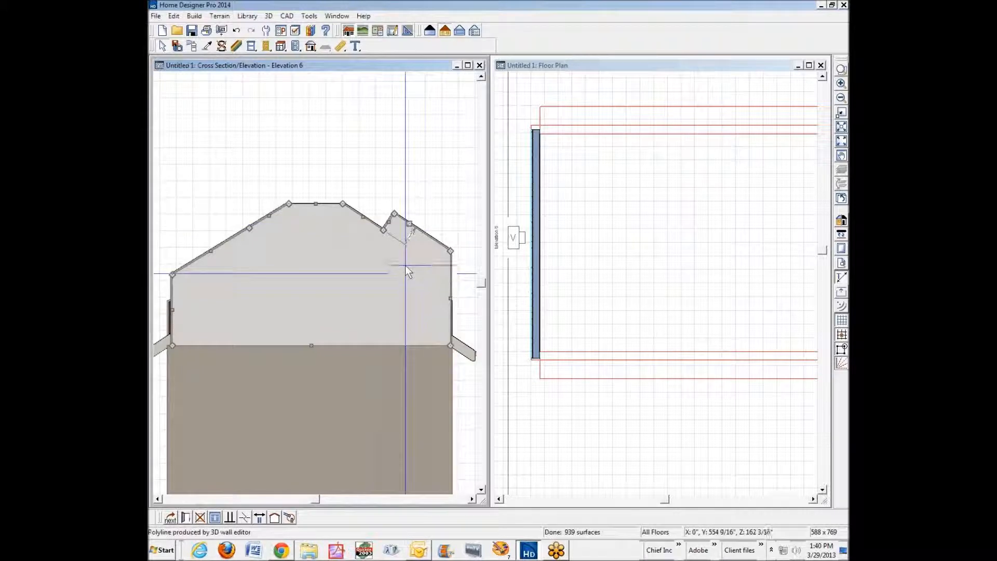
{"action": "left_click_drag", "start_coordinate": [382, 232], "coordinate": [401, 239]}
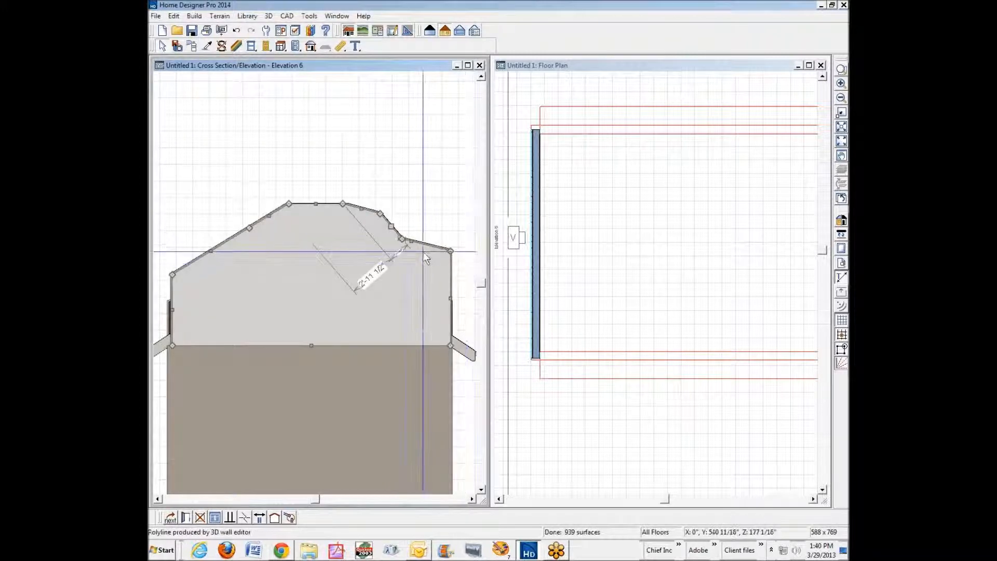
{"action": "left_click_drag", "start_coordinate": [401, 241], "coordinate": [411, 250]}
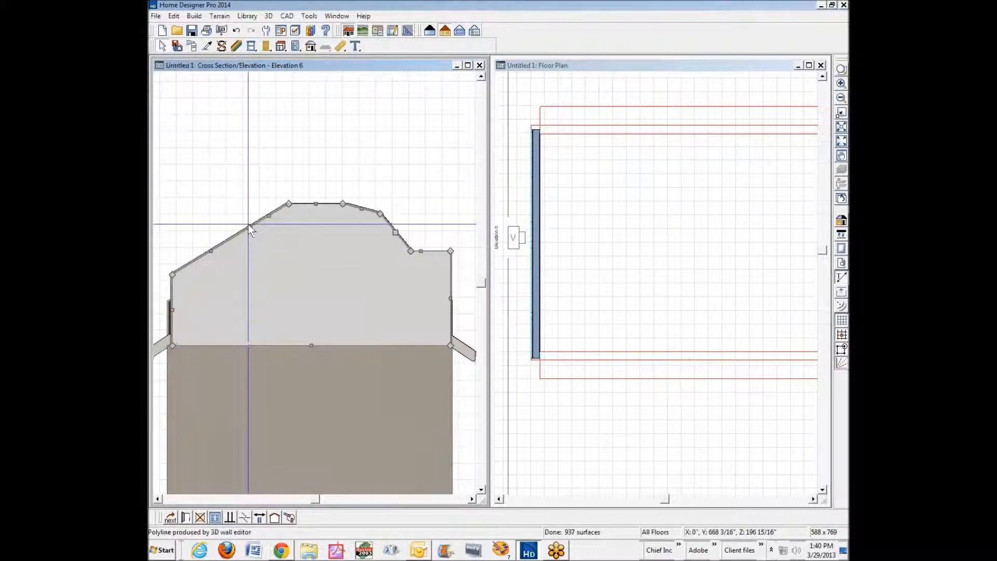
{"action": "left_click_drag", "start_coordinate": [249, 228], "coordinate": [227, 250]}
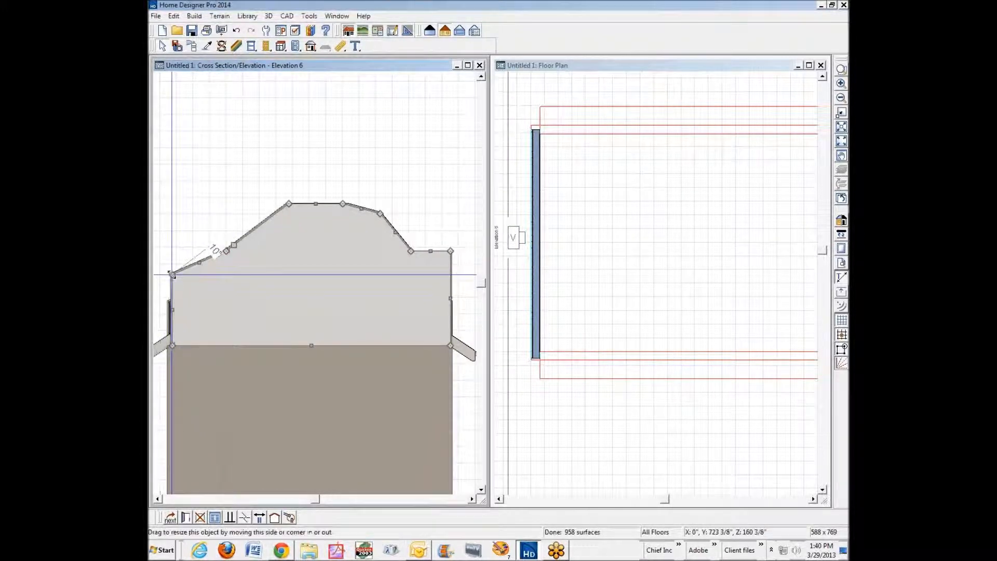
{"action": "left_click_drag", "start_coordinate": [171, 273], "coordinate": [173, 251]}
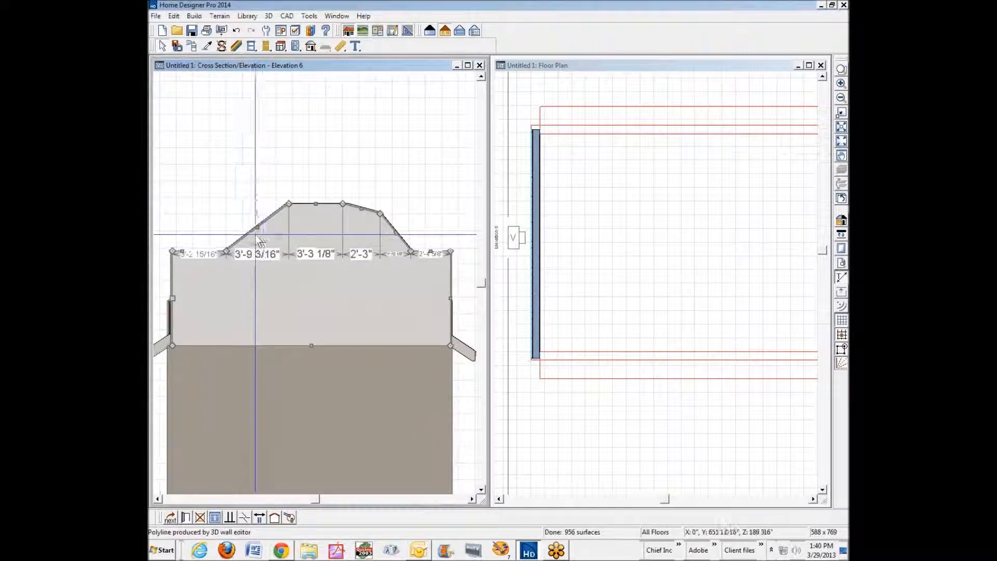
Add break points on the left rise and at the middle of the flat top, pulling them outward and upward to round the profile
{"action": "left_click", "coordinate": [244, 517]}
{"action": "left_click", "coordinate": [261, 222]}
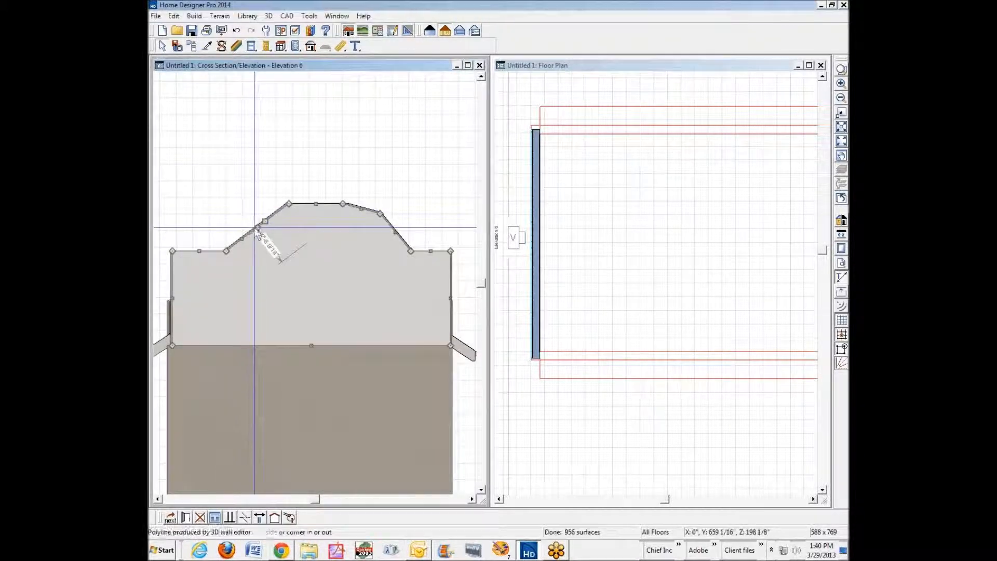
{"action": "left_click_drag", "start_coordinate": [258, 226], "coordinate": [248, 220]}
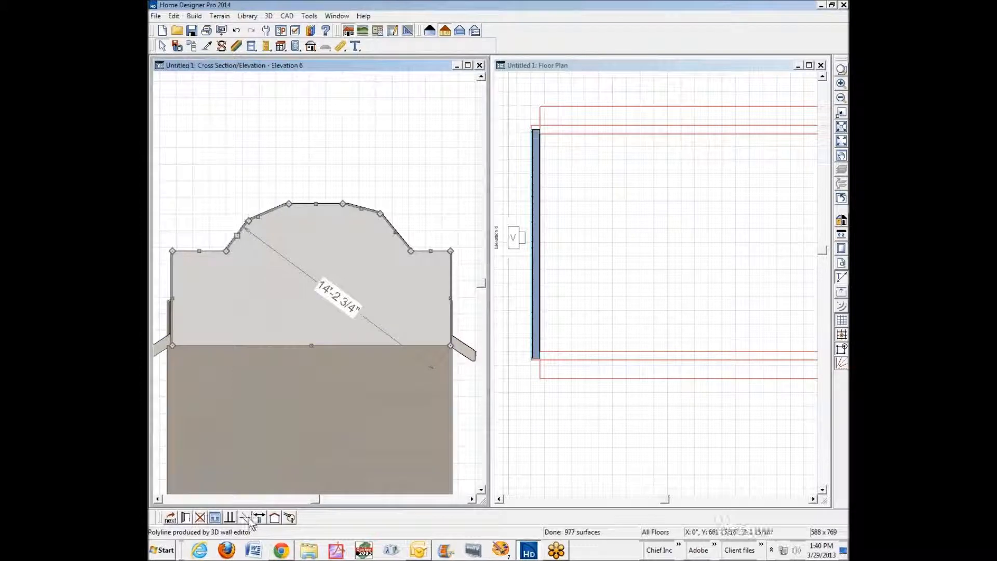
{"action": "left_click", "coordinate": [244, 517]}
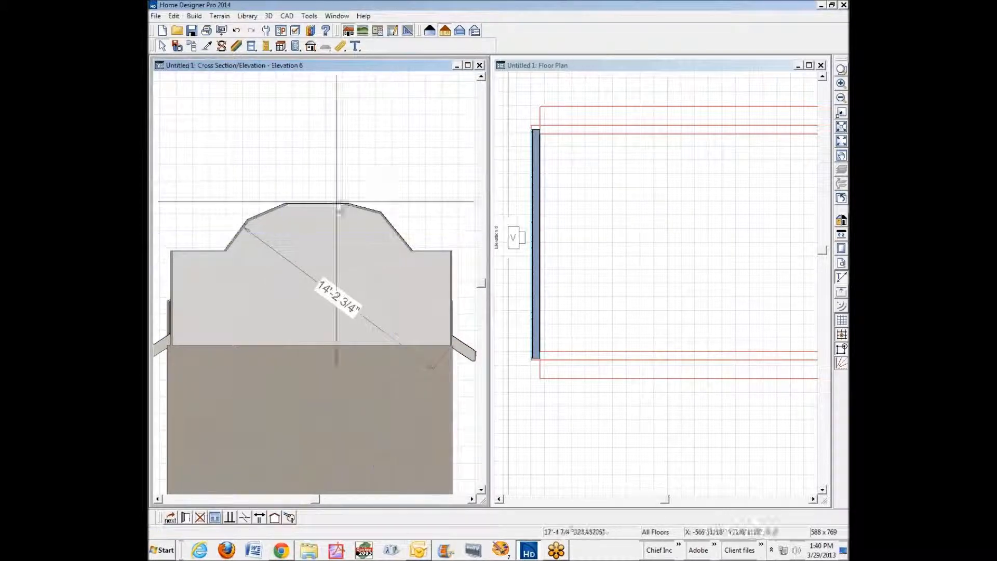
{"action": "left_click", "coordinate": [317, 202]}
{"action": "left_click_drag", "start_coordinate": [316, 202], "coordinate": [318, 196]}
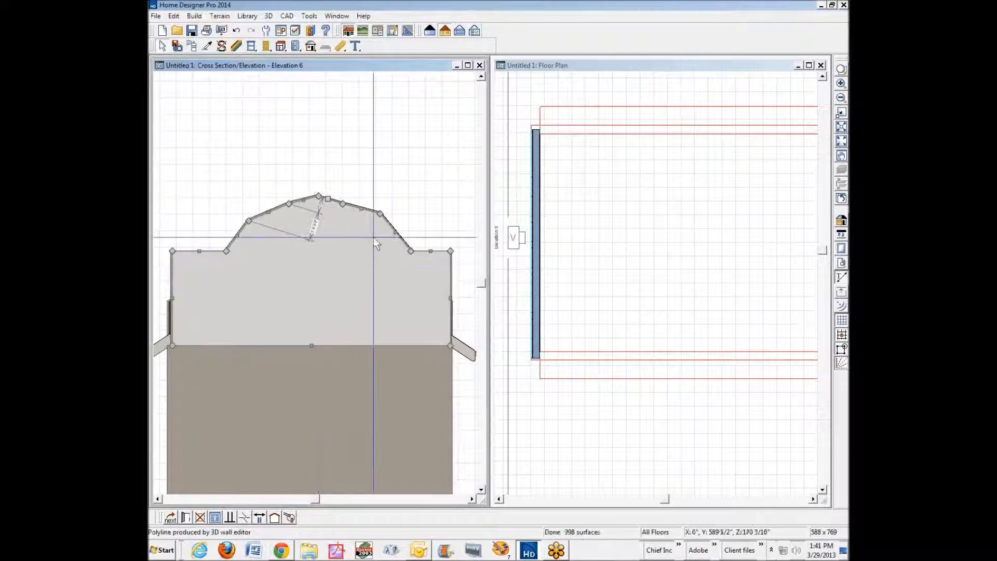
Adjust the profile points on both sides of the attic wall's peak to even out the rounded curve, and deselect the wall
{"action": "left_click", "coordinate": [398, 185]}
{"action": "left_click", "coordinate": [351, 216]}
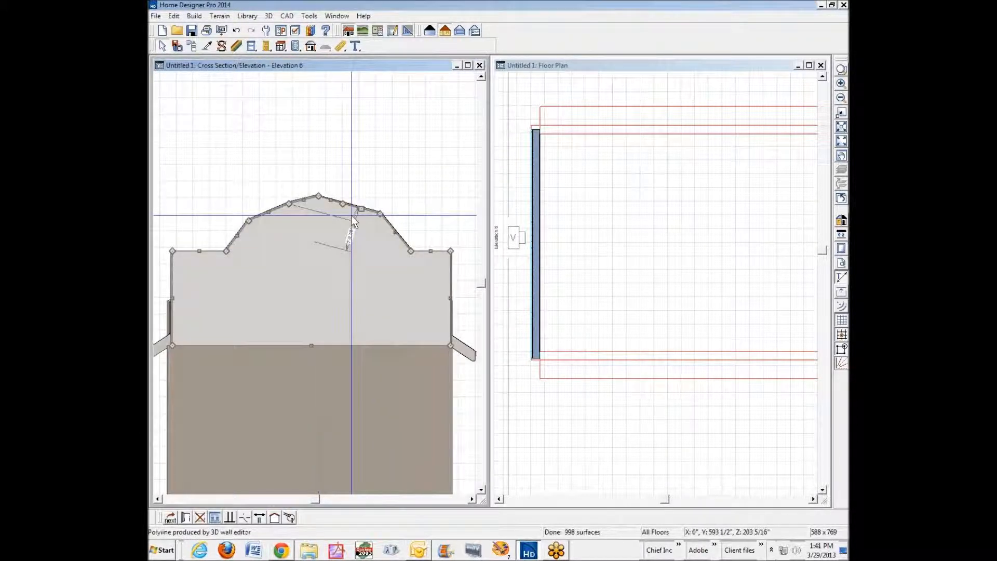
{"action": "left_click_drag", "start_coordinate": [345, 210], "coordinate": [357, 200]}
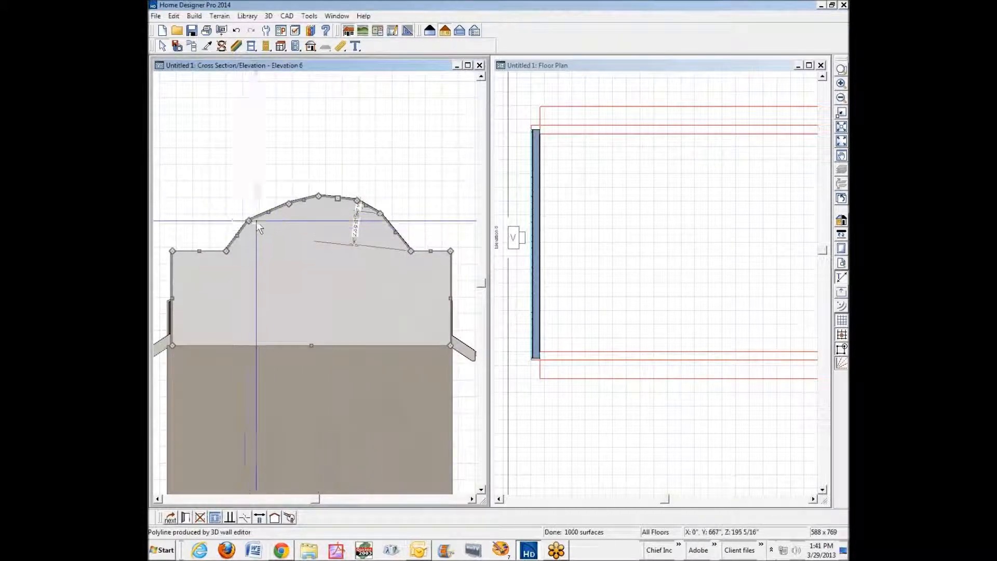
{"action": "left_click_drag", "start_coordinate": [248, 220], "coordinate": [271, 201]}
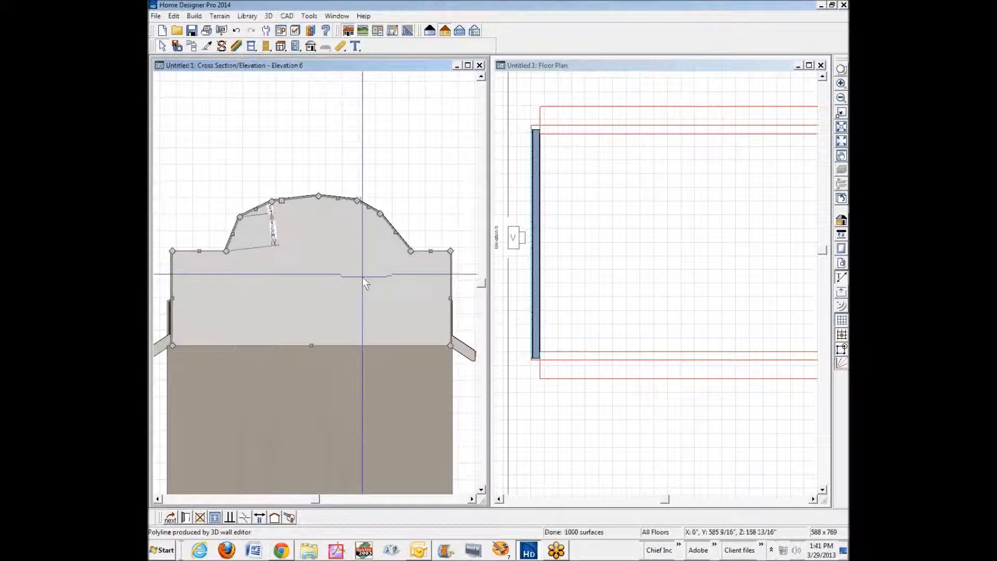
{"action": "left_click", "coordinate": [379, 178]}
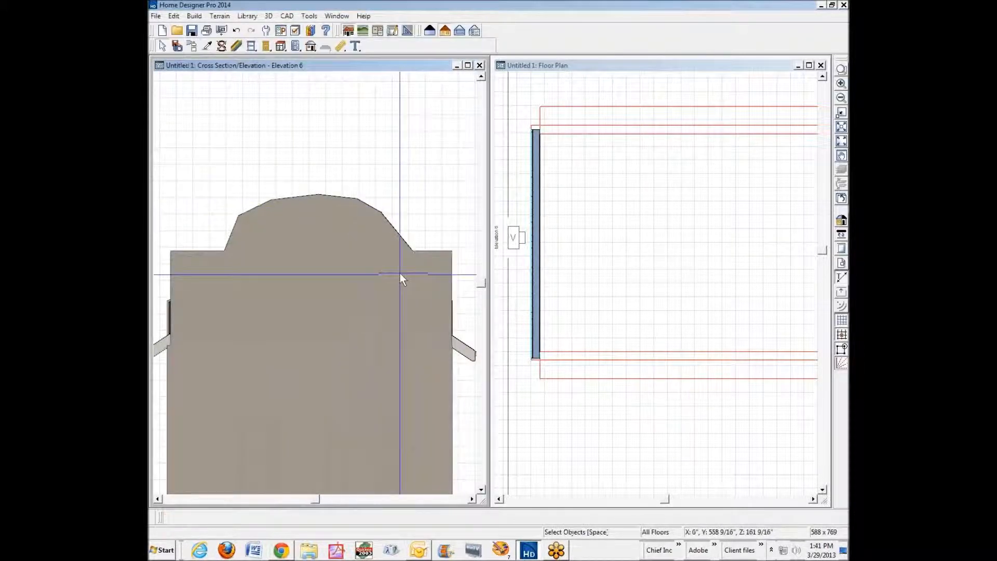
{"action": "left_click", "coordinate": [401, 245]}
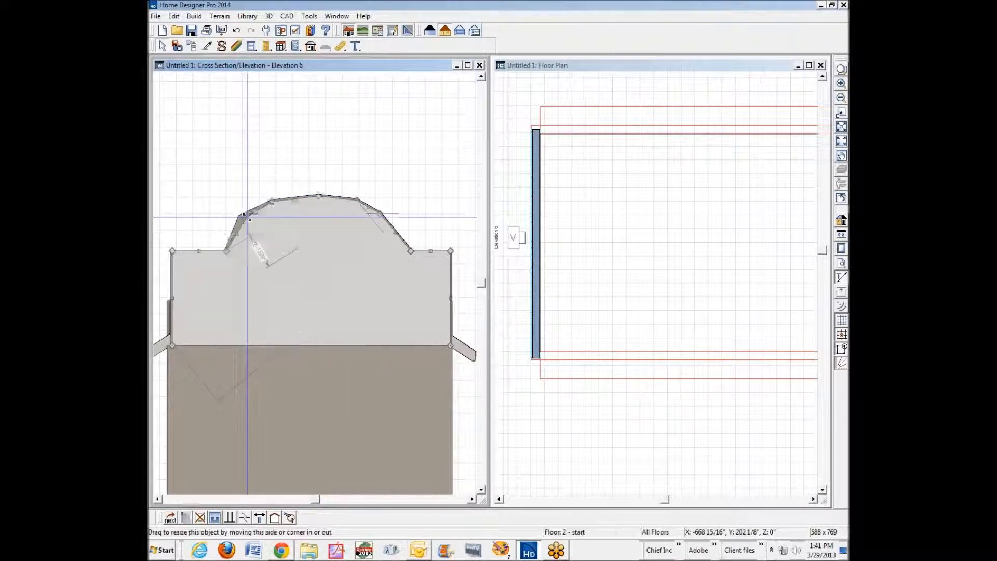
{"action": "left_click", "coordinate": [423, 260]}
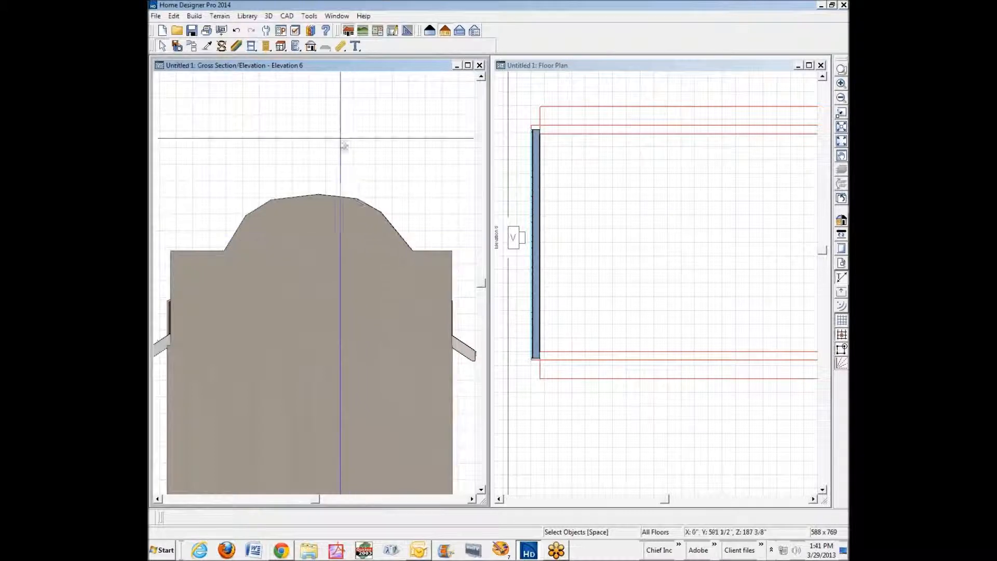
Close the elevation view and inspect the shaped parapet end walls from the outside in an orthographic full overview
{"action": "left_click", "coordinate": [479, 64]}
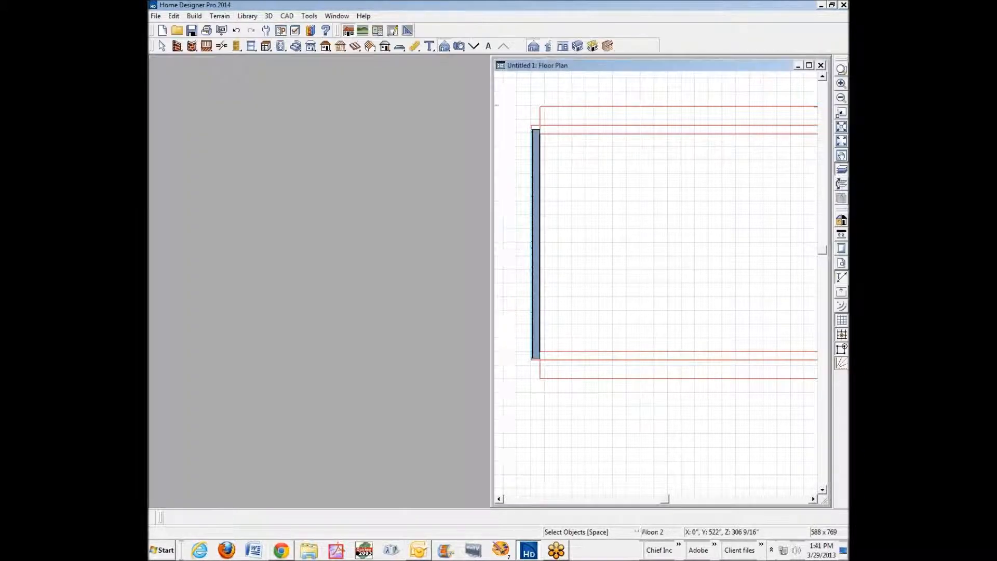
{"action": "left_click", "coordinate": [572, 45]}
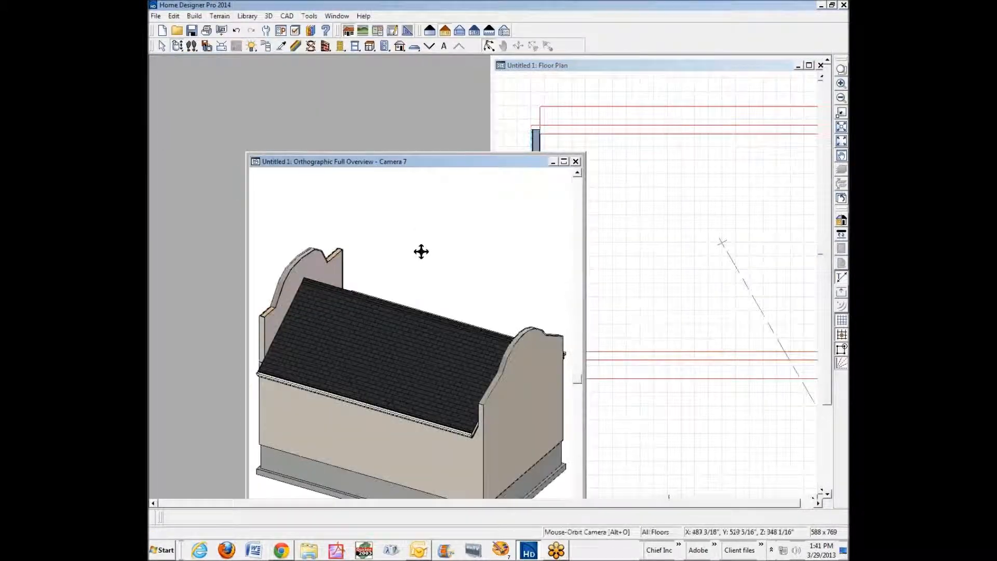
{"action": "left_click_drag", "start_coordinate": [318, 242], "coordinate": [480, 384]}
{"action": "key", "text": "space"}
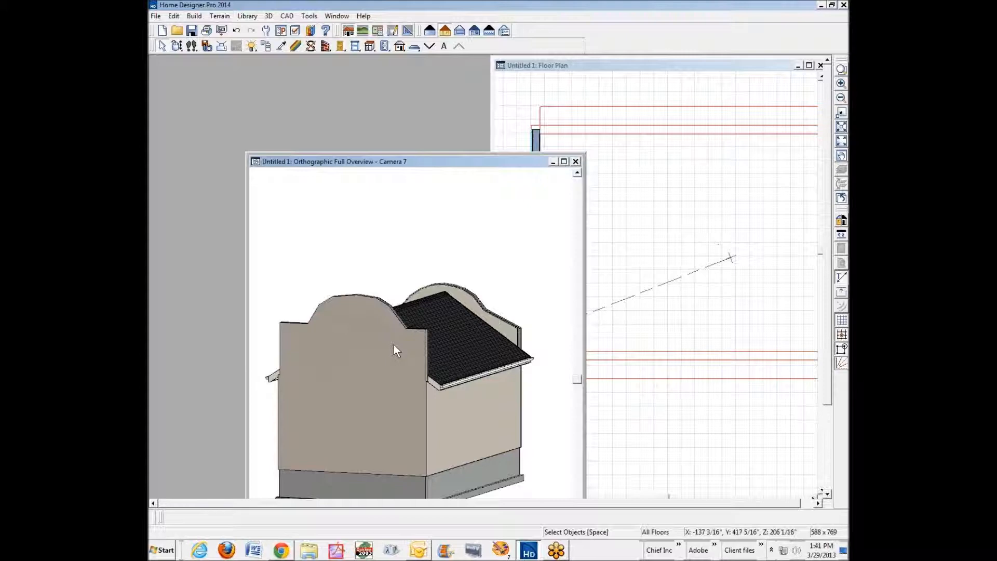
{"action": "scroll", "coordinate": [388, 359], "scroll_direction": "up", "scroll_amount": 1}
{"action": "scroll", "coordinate": [387, 360], "scroll_direction": "down", "scroll_amount": 1}
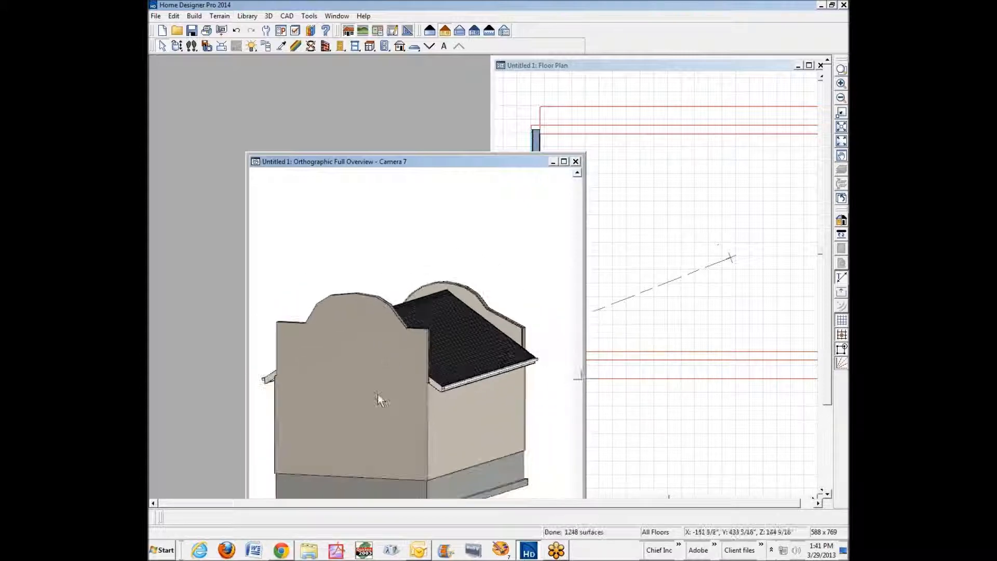
Place the overview window beside the floor plan, with the whole building enlarged in view
{"action": "left_click_drag", "start_coordinate": [470, 162], "coordinate": [408, 87]}
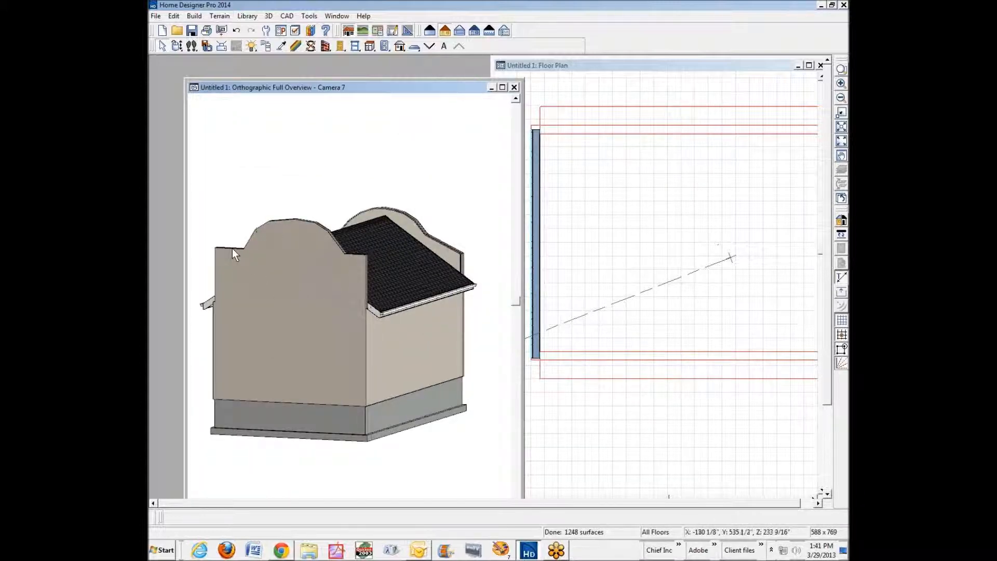
{"action": "scroll", "coordinate": [232, 249], "scroll_direction": "up", "scroll_amount": 1}
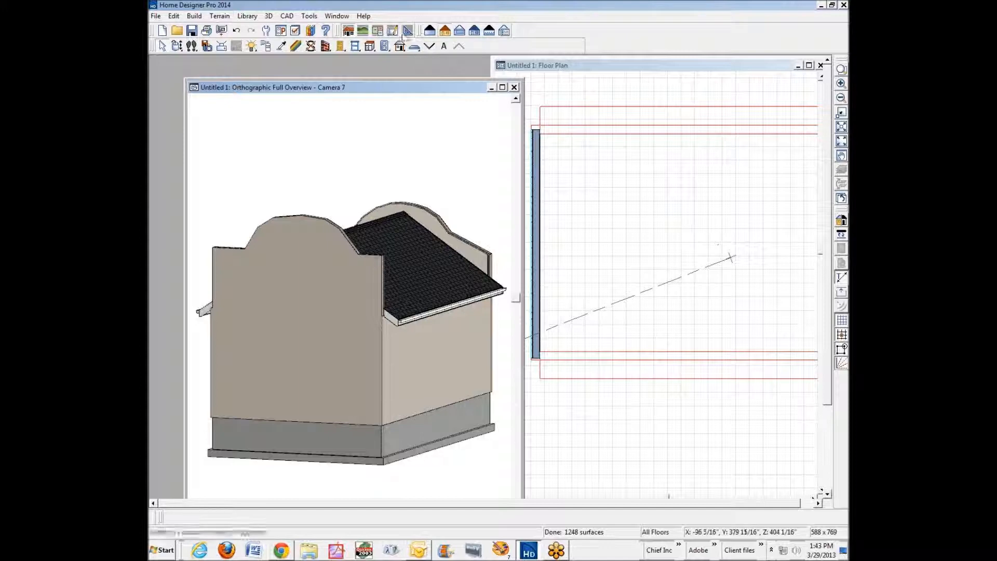
{"action": "left_click_drag", "start_coordinate": [414, 85], "coordinate": [380, 63]}
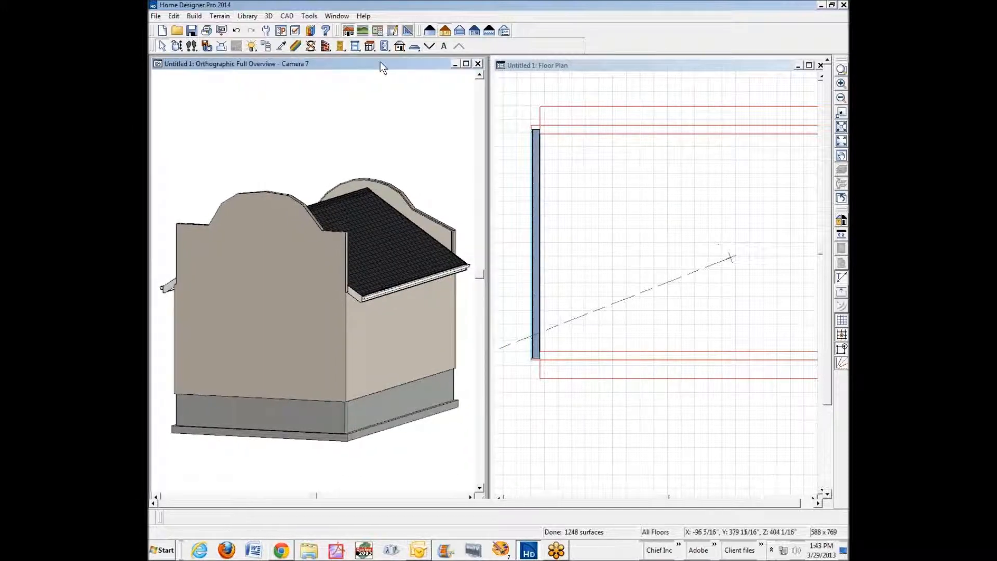